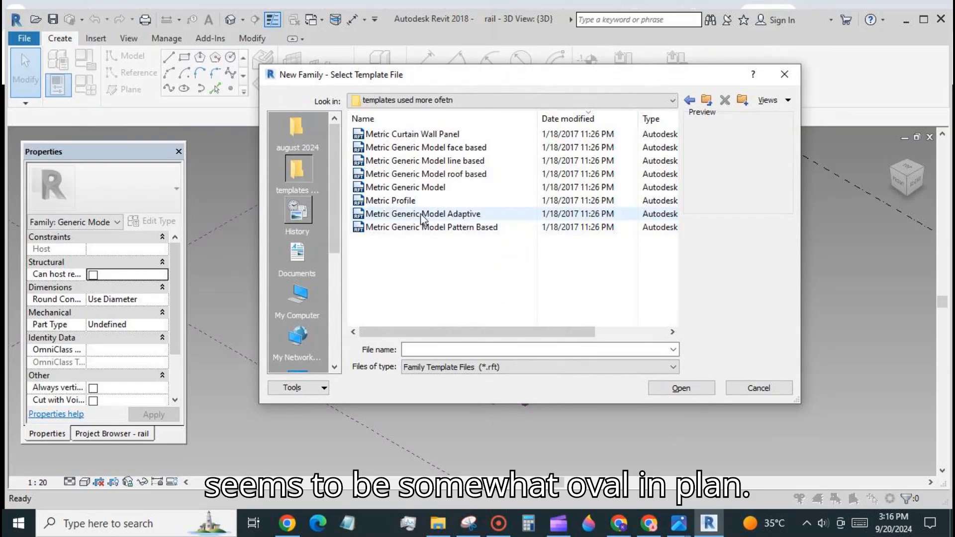
Create a new family from the Metric Generic Model Adaptive template and place six reference points in a row.
click(423, 214)
click(702, 388)
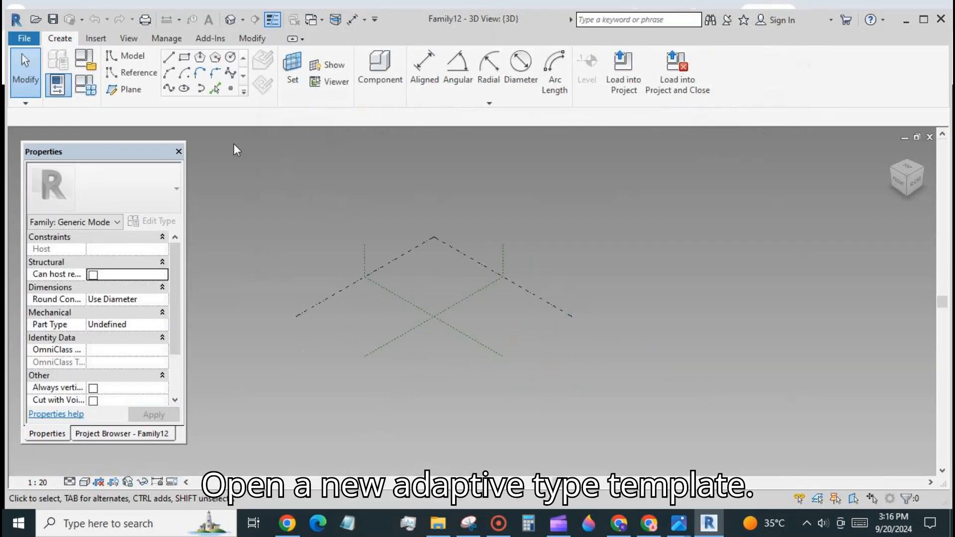
click(231, 88)
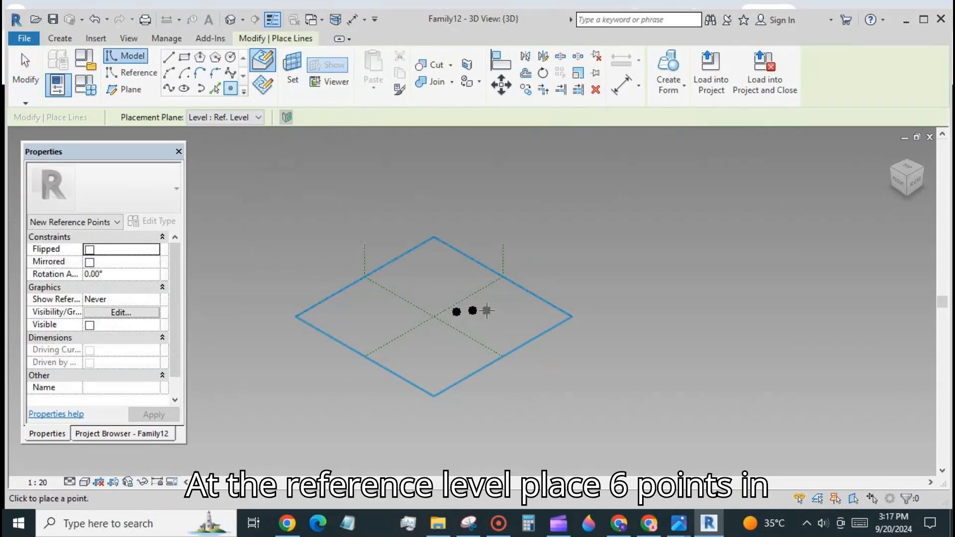
click(504, 309)
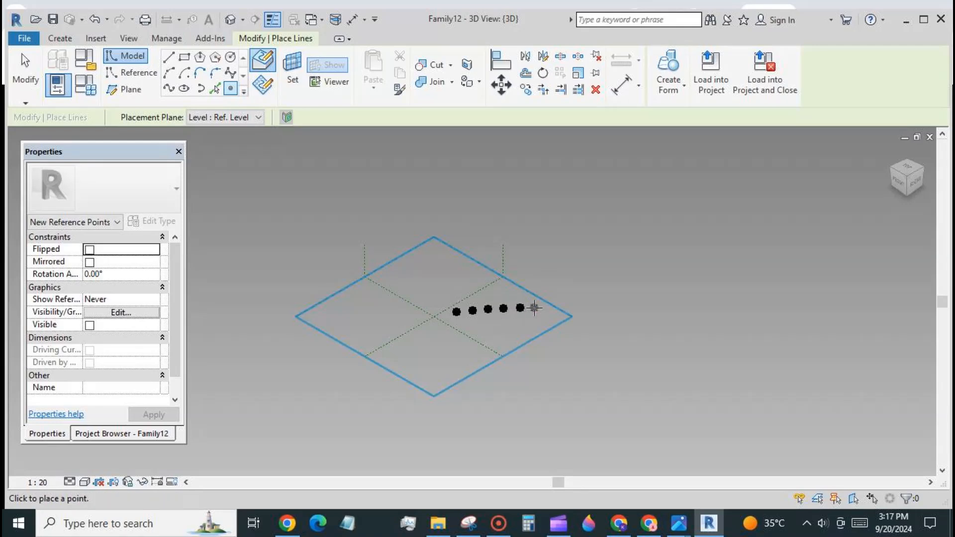
click(534, 308)
Make the six points adaptive (1–6), join them with a spline, and mark it Is Reference Line.
click(26, 80)
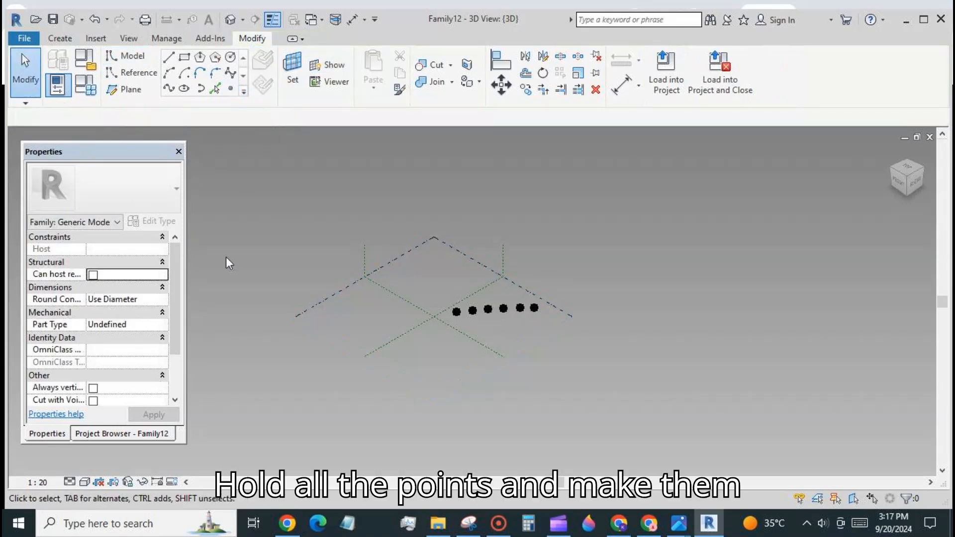
drag(452, 277, 557, 324)
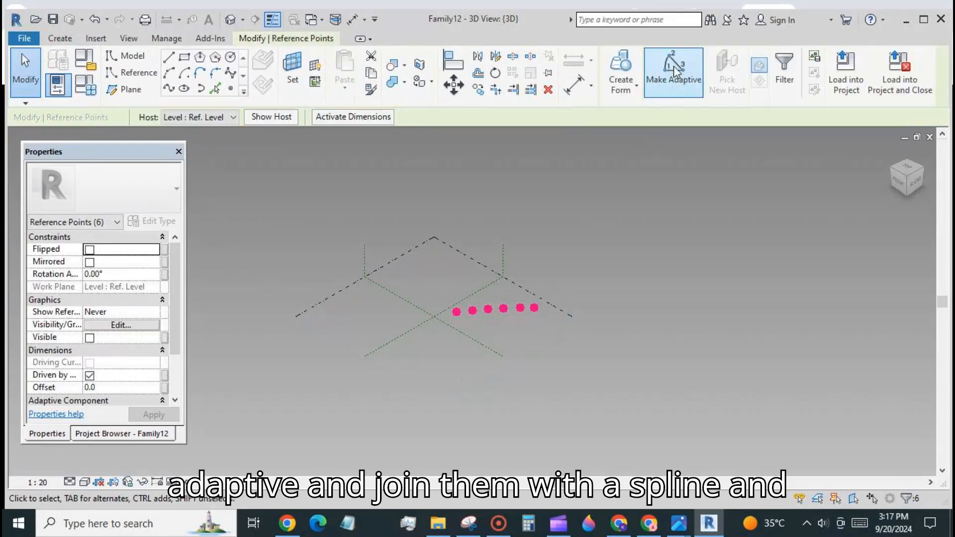
click(674, 72)
click(169, 88)
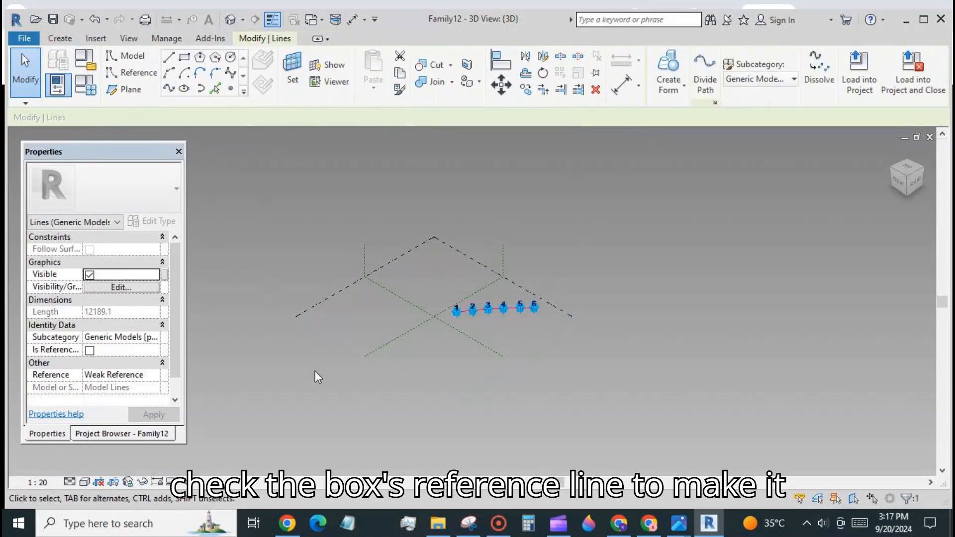
click(90, 351)
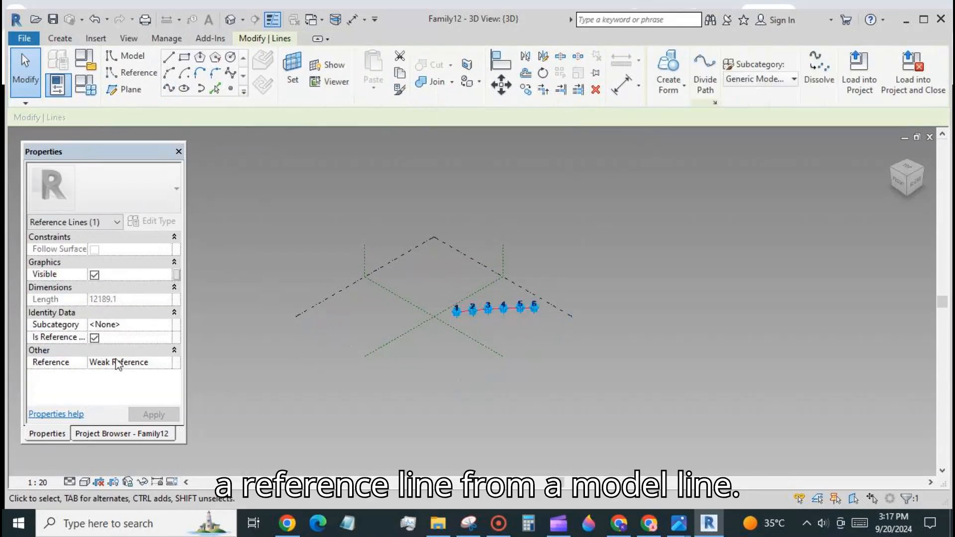
click(455, 387)
scroll(458, 298, up, 5)
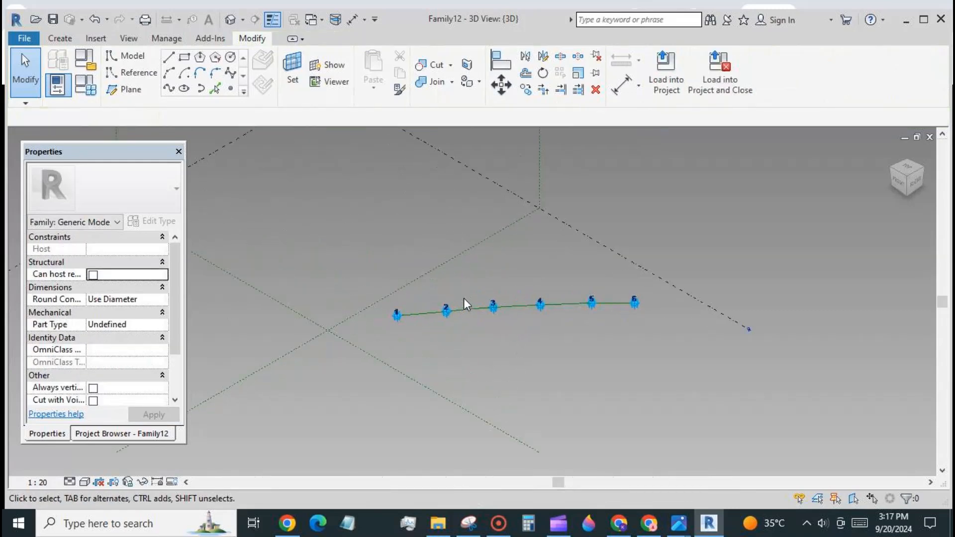
scroll(469, 301, up, 2)
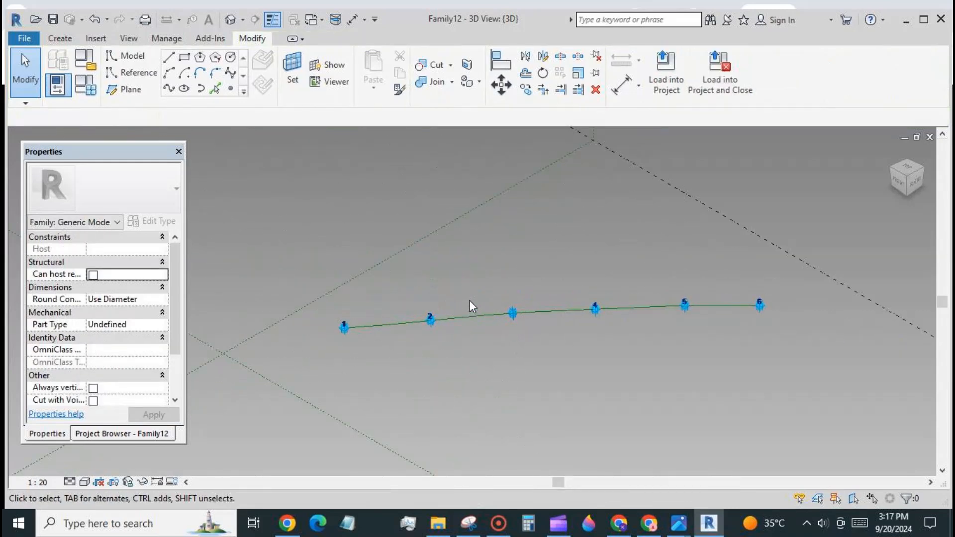
Host a point on the spline near point 1 and place a second point on its vertical plane.
click(231, 89)
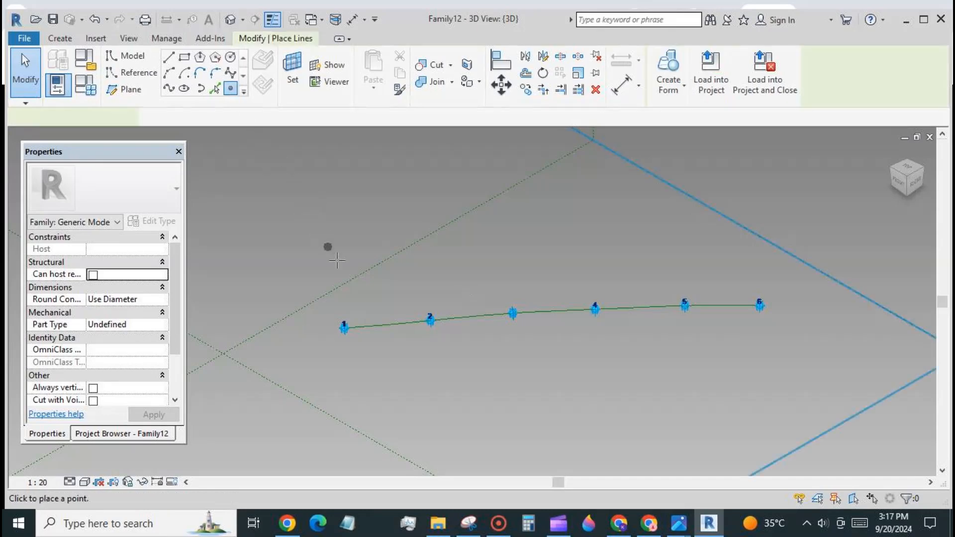
click(375, 326)
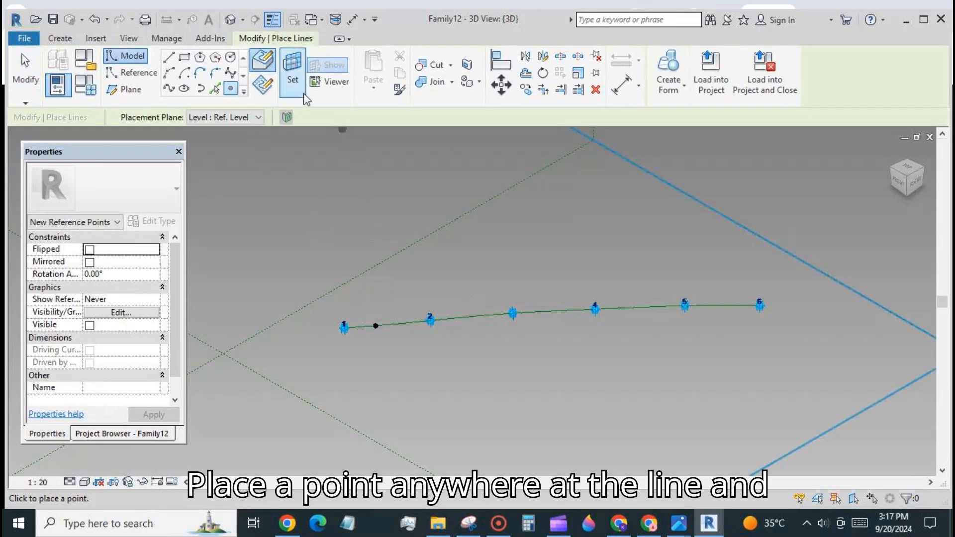
click(293, 67)
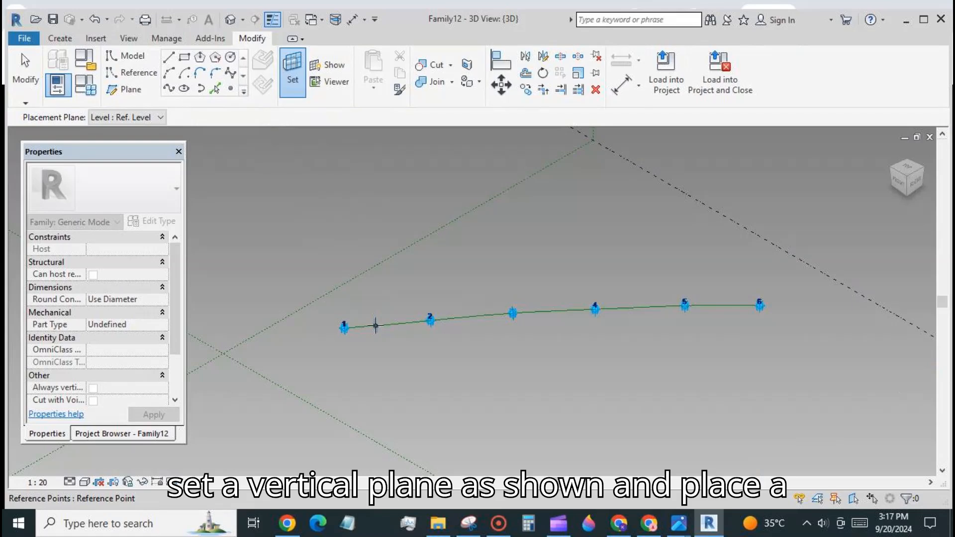
key(Tab)
click(375, 326)
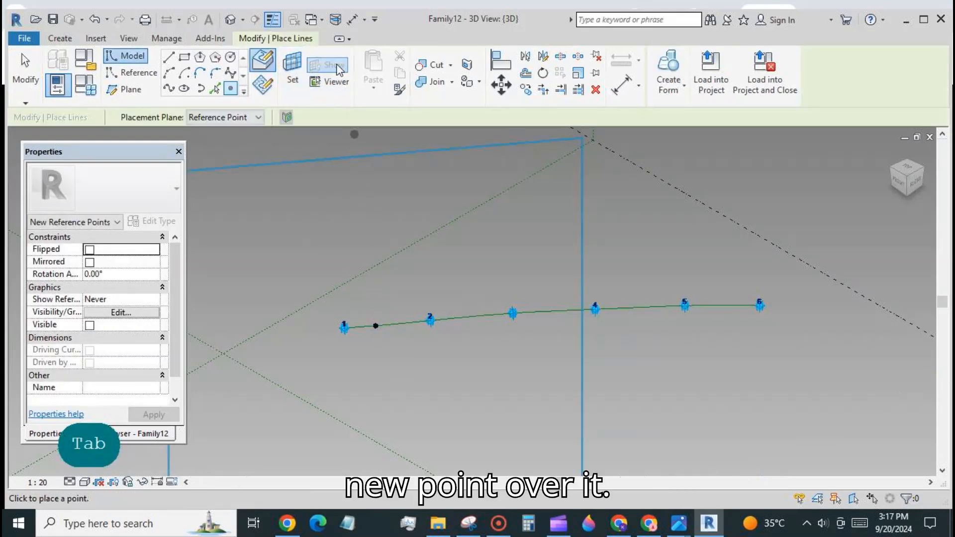
scroll(453, 200, down, 2)
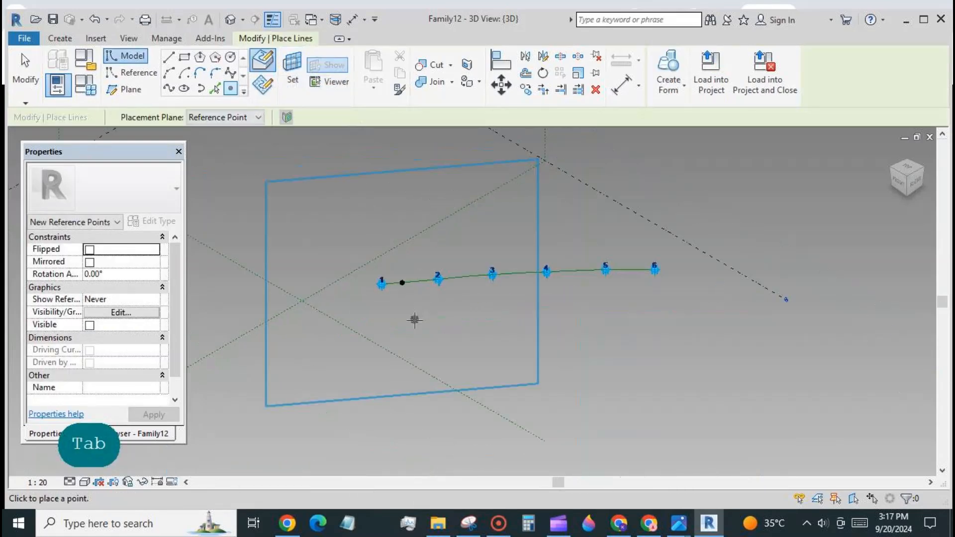
click(402, 282)
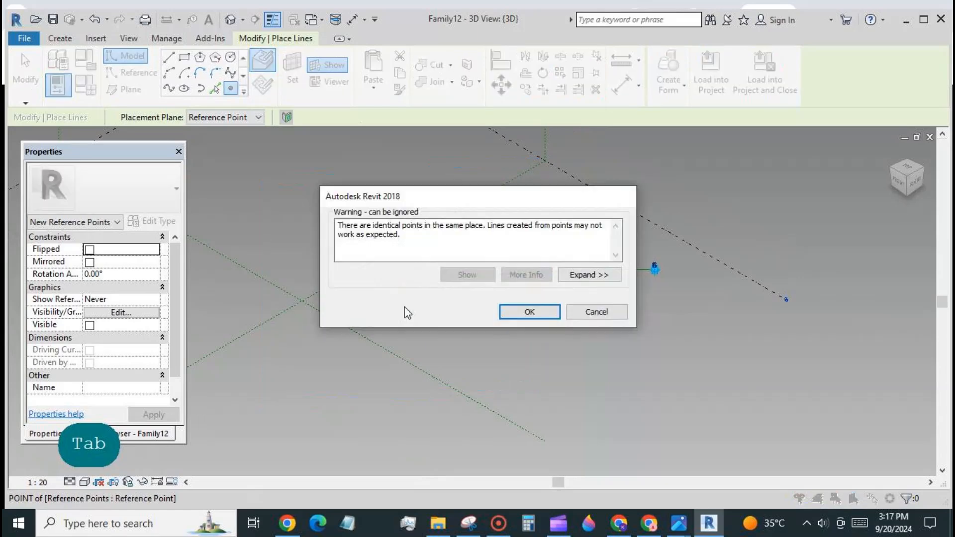
click(513, 313)
key(Escape)
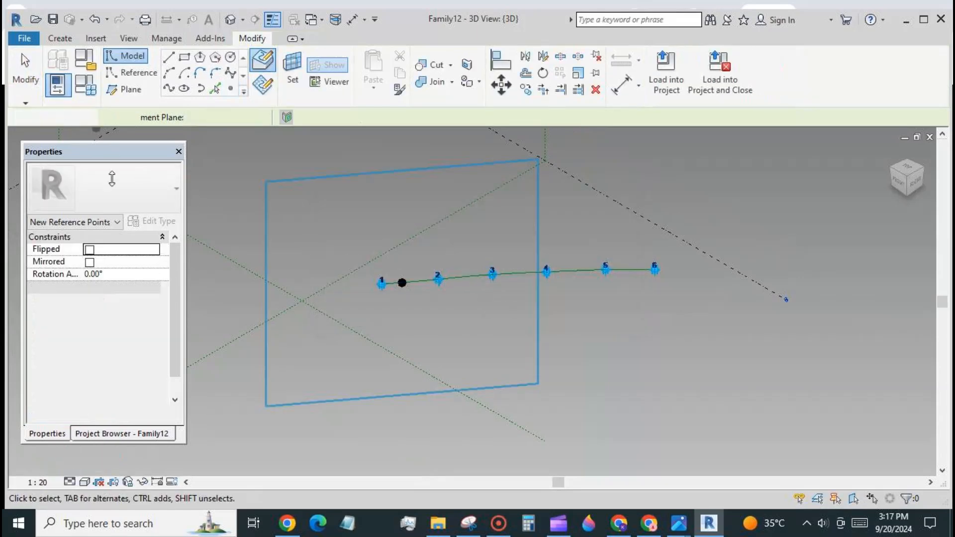
key(Escape)
Associate the upper point's Offset with a new family parameter named 'off'.
click(402, 283)
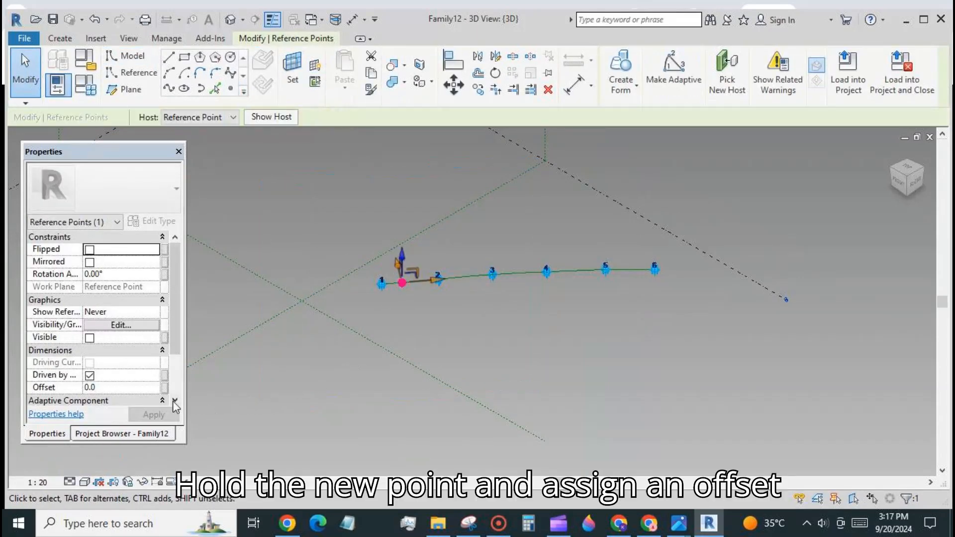
click(165, 388)
click(143, 401)
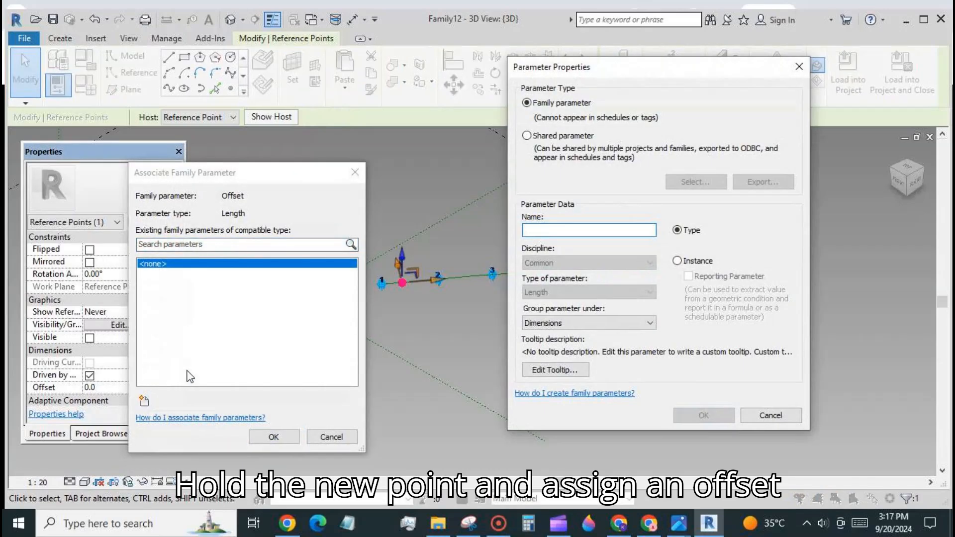
text(off)
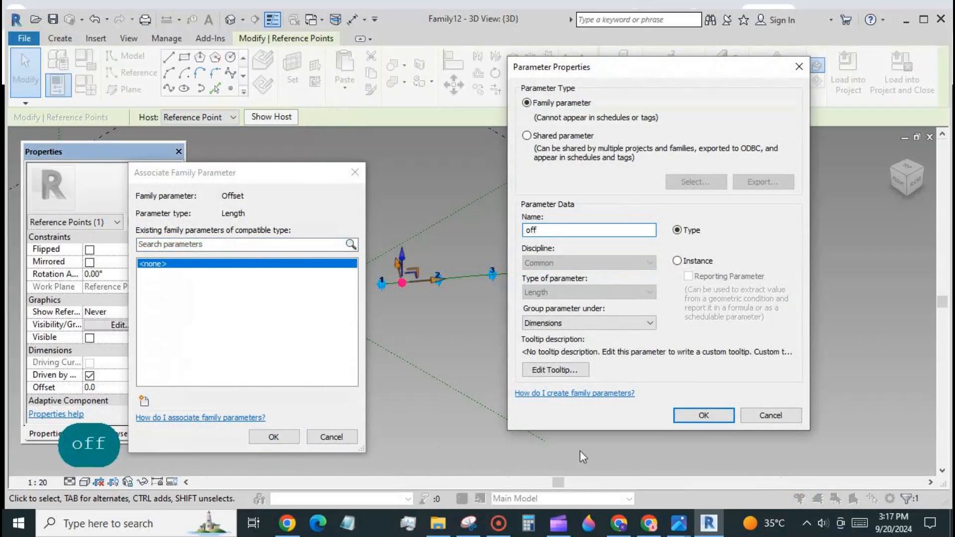
click(690, 418)
click(267, 438)
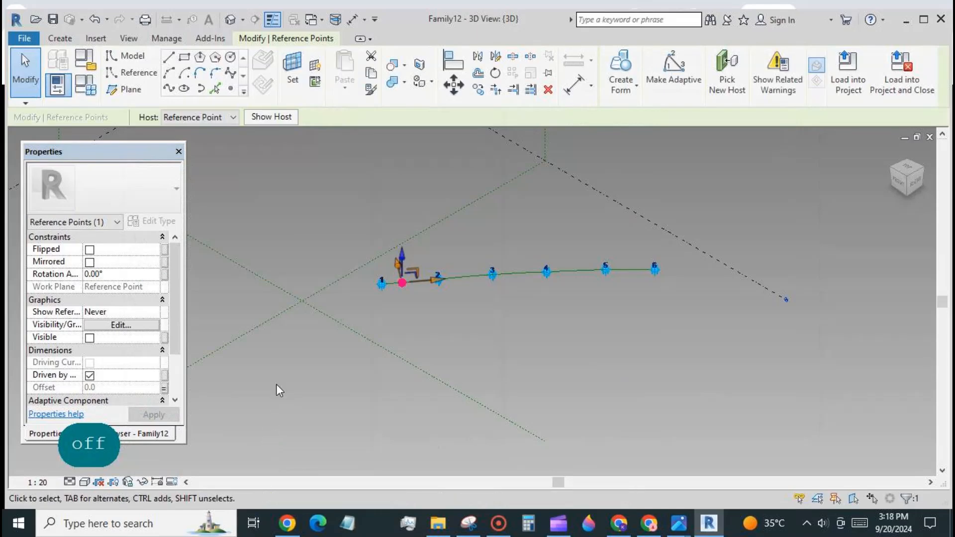
Set the 'off' parameter to 1000 in Family Types.
click(58, 84)
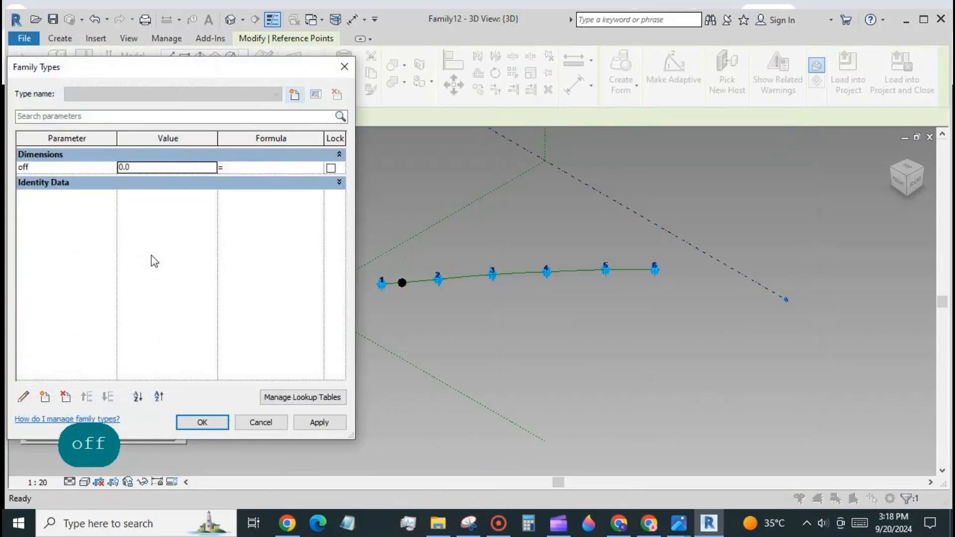
text(1000)
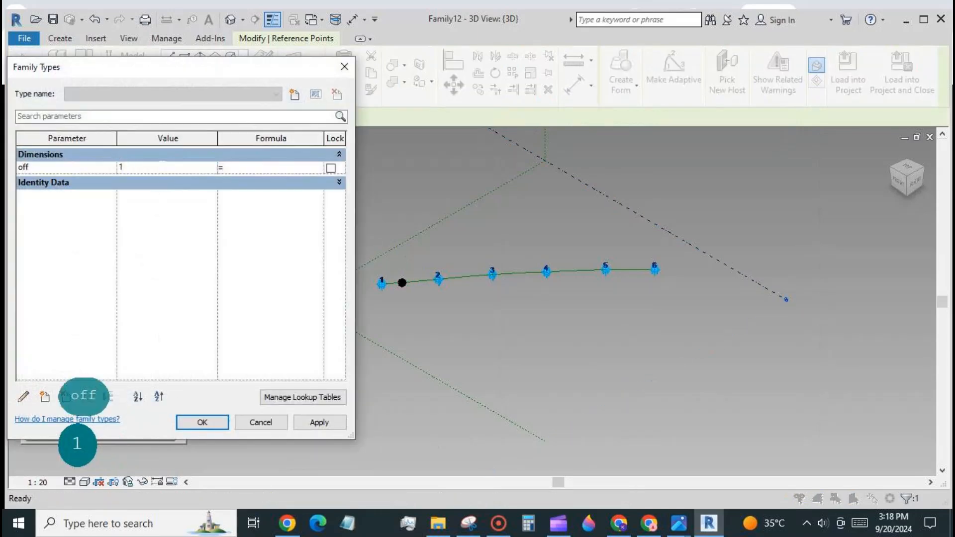
click(311, 428)
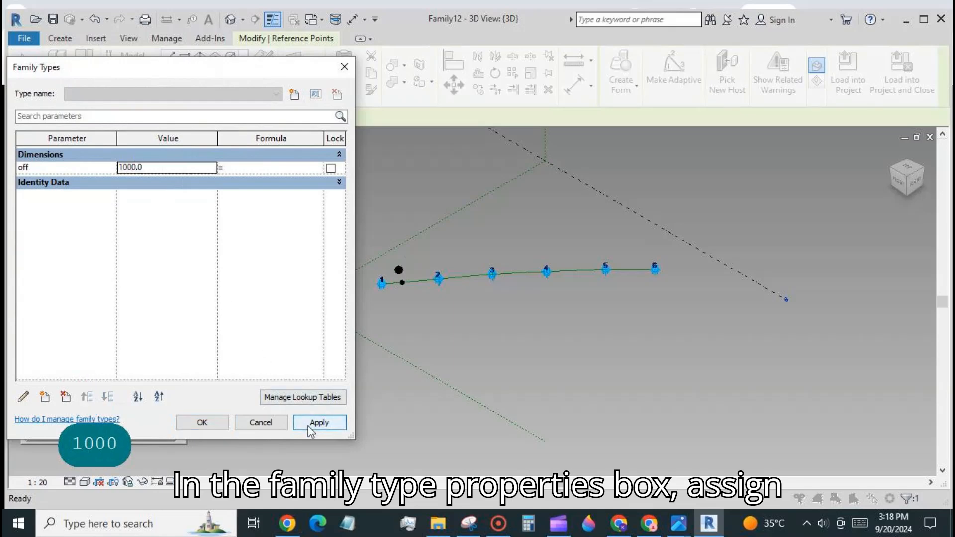
click(207, 424)
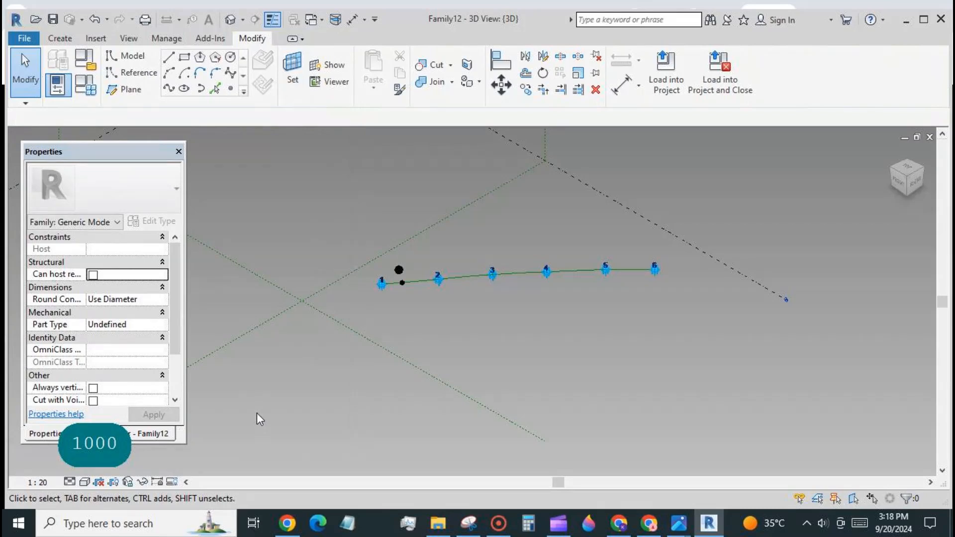
Select the hosted point and its offset point, then copy the pair to six positions across the view.
shift+middle_drag(257, 413, 252, 420)
scroll(440, 243, up, 3)
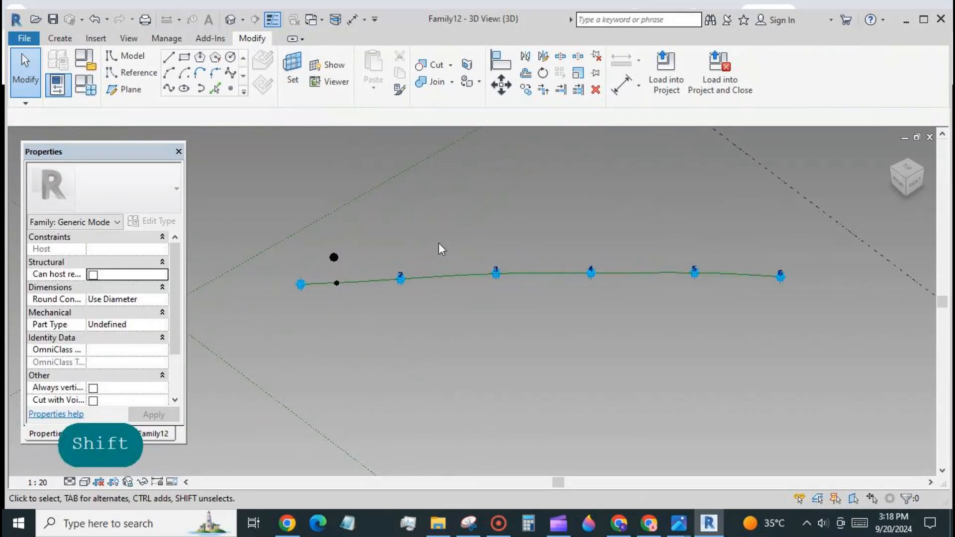
scroll(438, 244, up, 1)
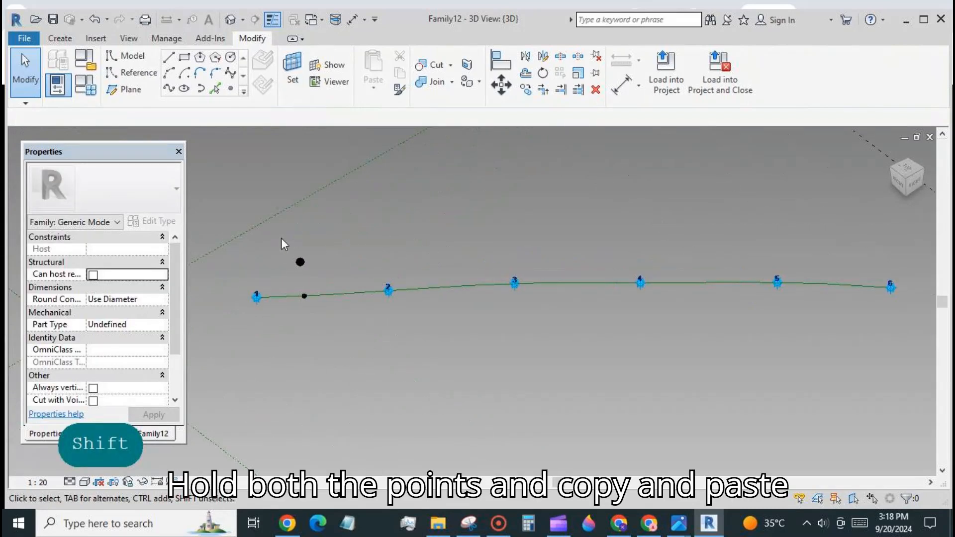
drag(282, 239, 314, 313)
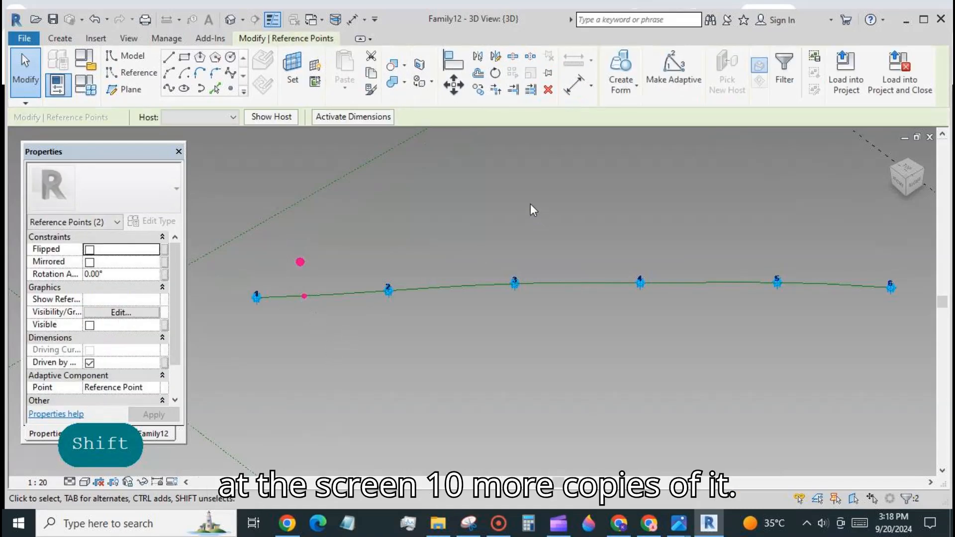
click(478, 90)
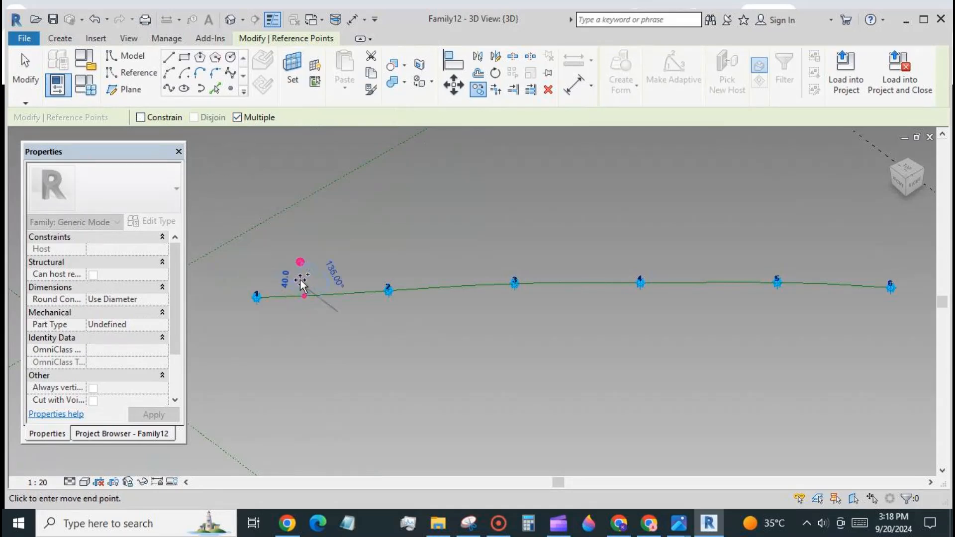
click(381, 217)
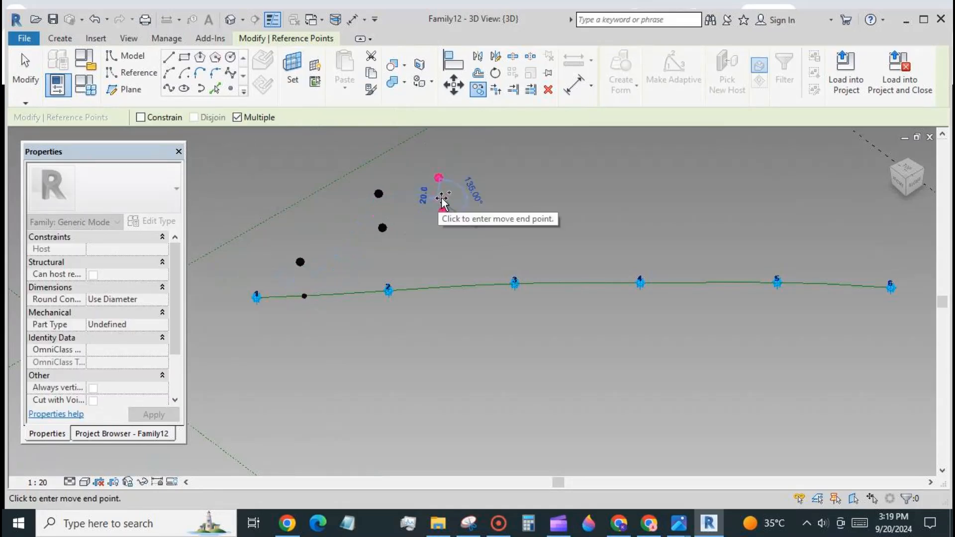
click(443, 199)
click(525, 191)
click(577, 187)
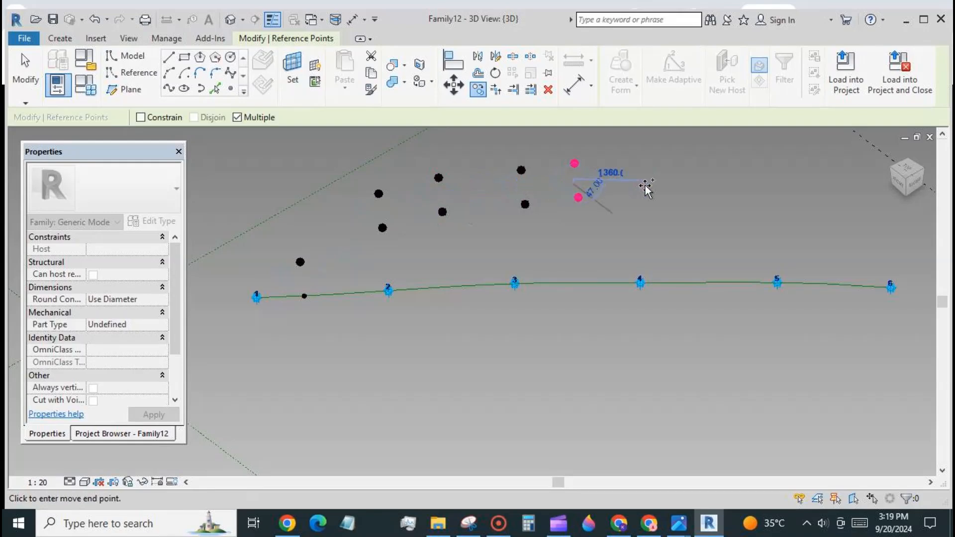
click(646, 188)
click(712, 194)
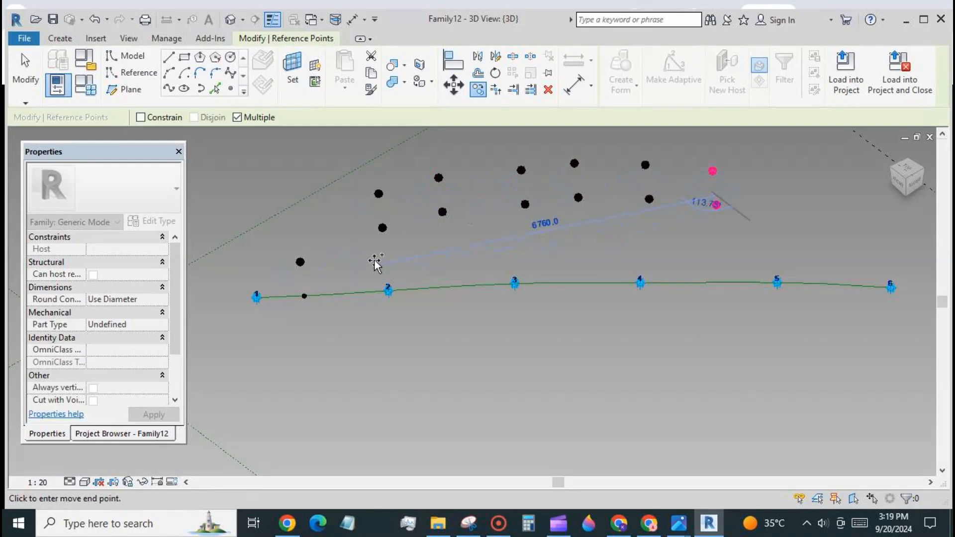
Place four more point-pair copies further along the row and end the Copy command.
scroll(376, 264, down, 3)
click(607, 234)
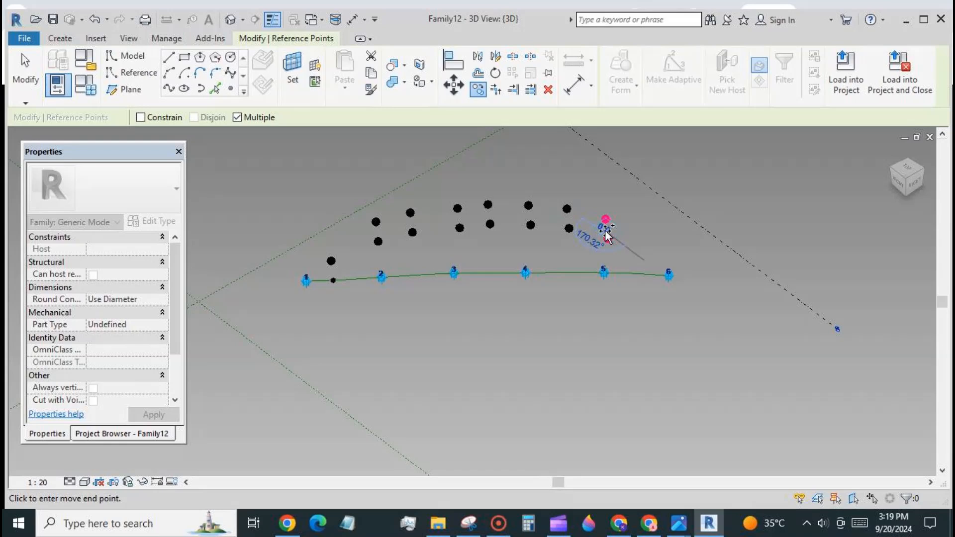
click(650, 233)
click(698, 193)
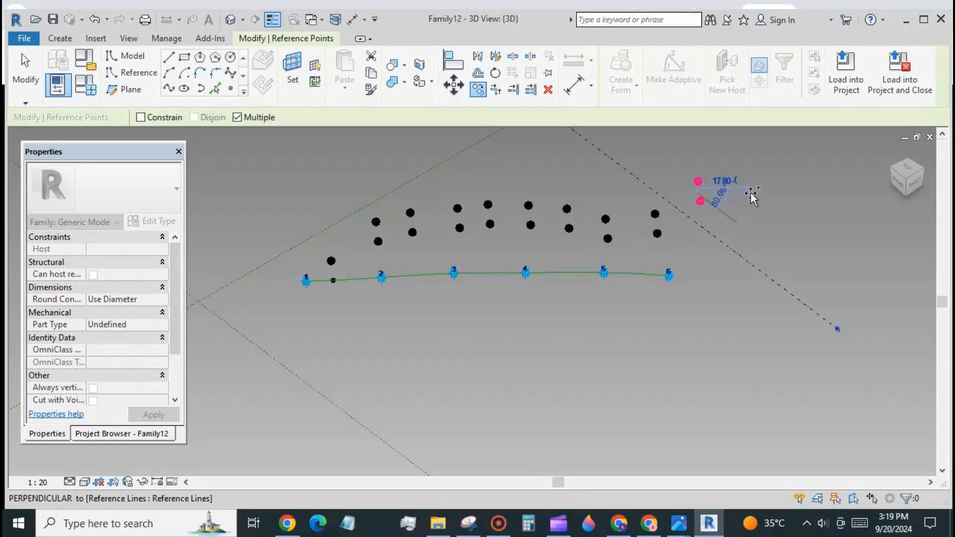
click(751, 193)
click(24, 69)
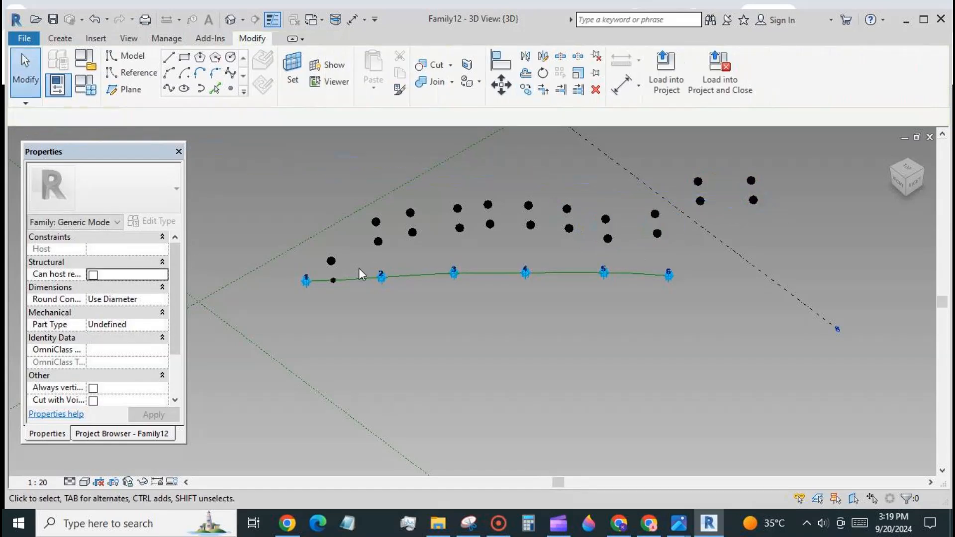
Re-host the lower points of the first five pairs onto the green spline with Pick New Host.
click(378, 241)
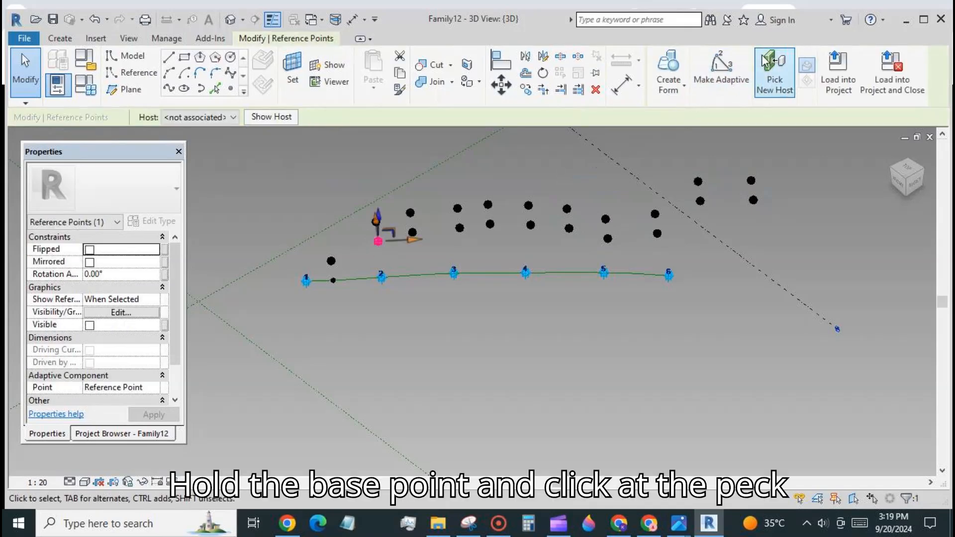
click(775, 72)
click(390, 277)
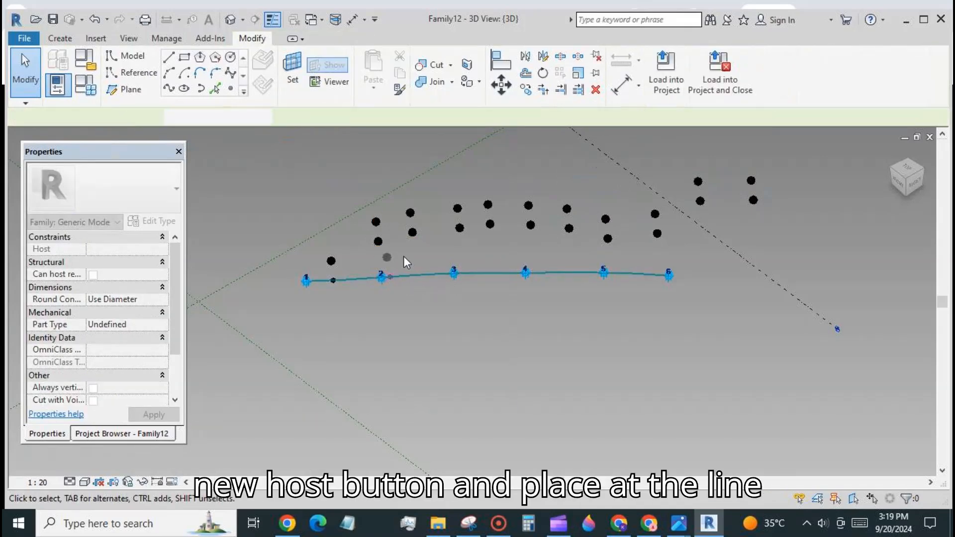
click(413, 232)
click(774, 72)
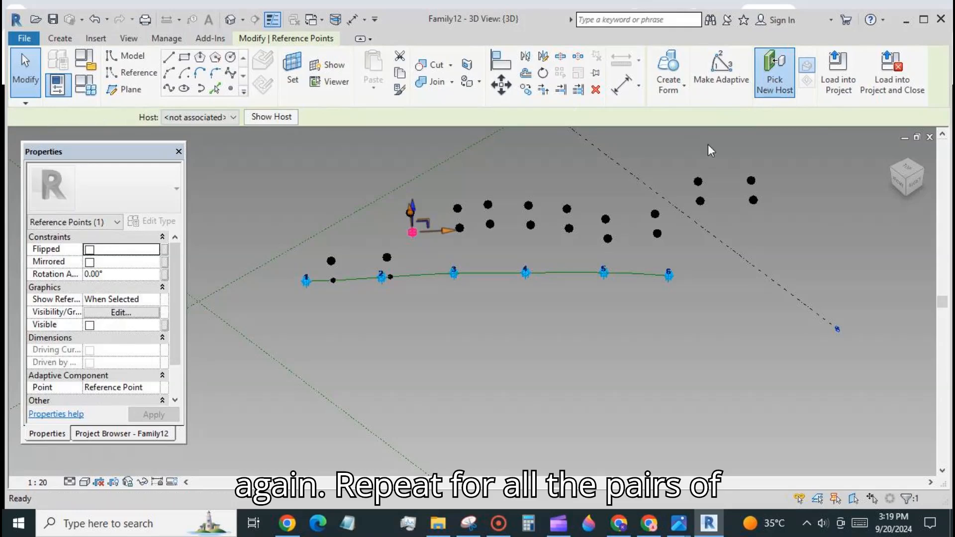
click(365, 278)
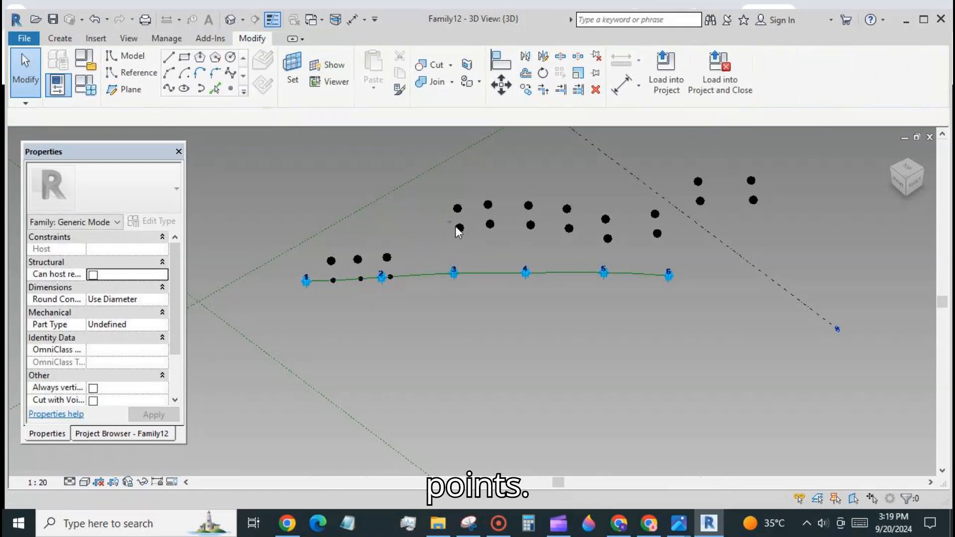
click(459, 229)
click(775, 72)
click(408, 277)
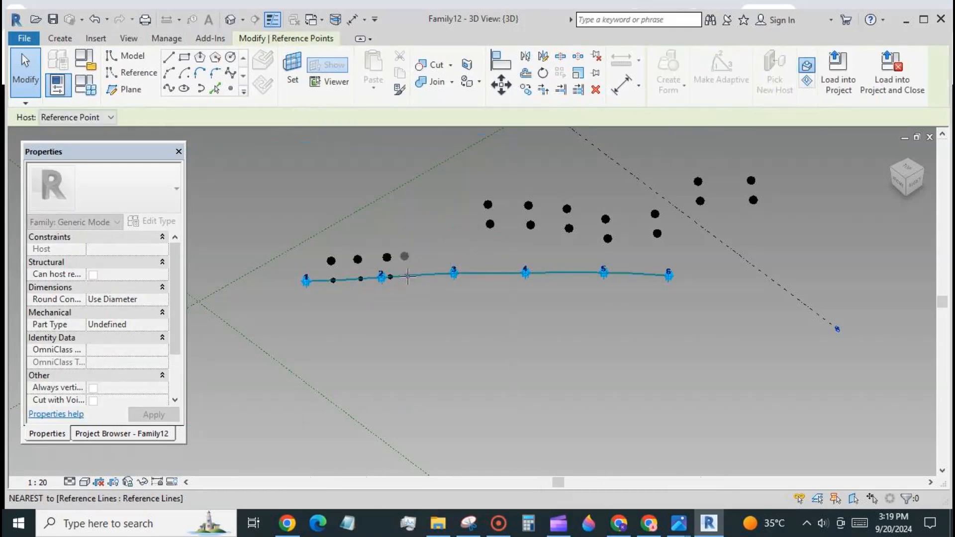
click(490, 224)
click(773, 90)
click(429, 275)
click(530, 225)
click(775, 72)
click(464, 273)
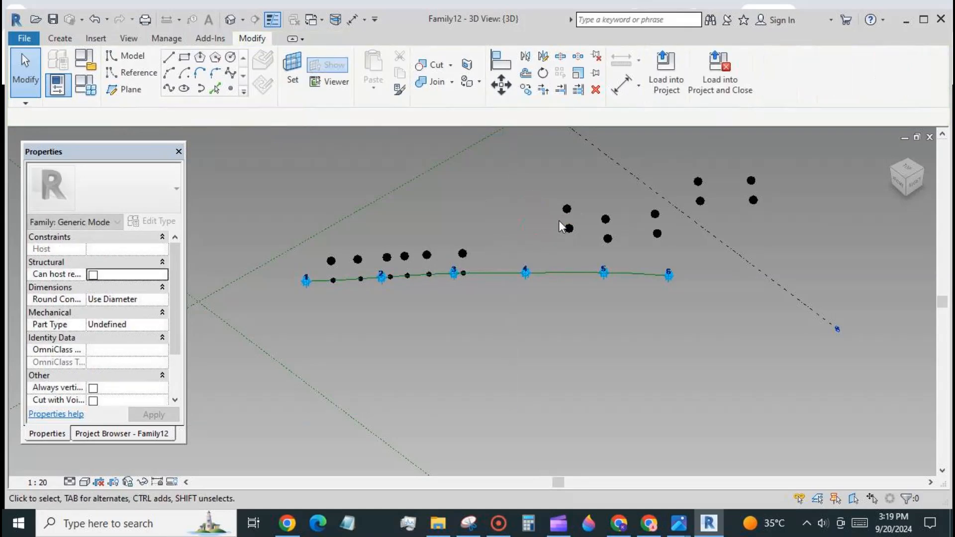
Re-host the lower points of the remaining five pairs onto the green spline.
click(569, 229)
click(774, 73)
click(501, 273)
click(608, 239)
click(775, 72)
click(548, 273)
click(658, 234)
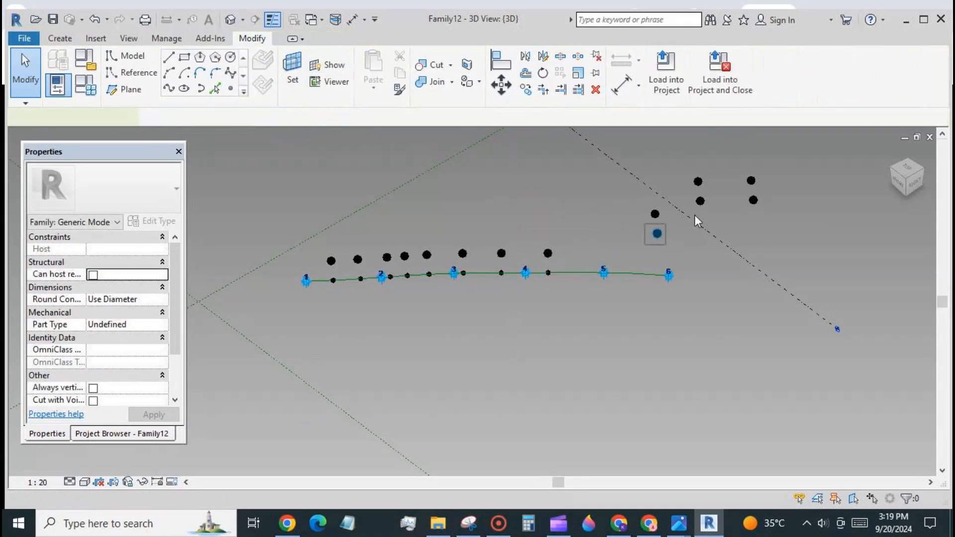
click(775, 72)
click(584, 271)
click(701, 201)
click(775, 72)
click(617, 273)
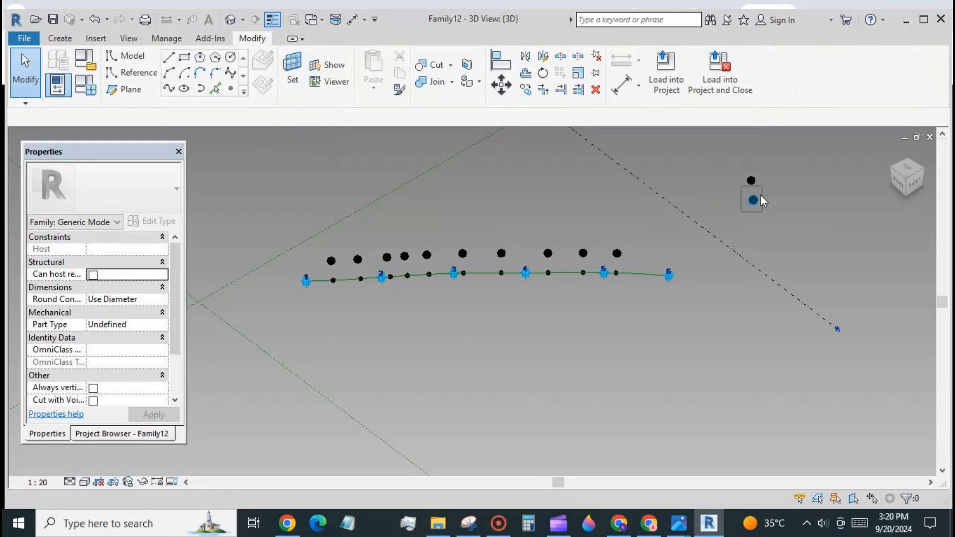
click(754, 200)
click(775, 72)
click(652, 273)
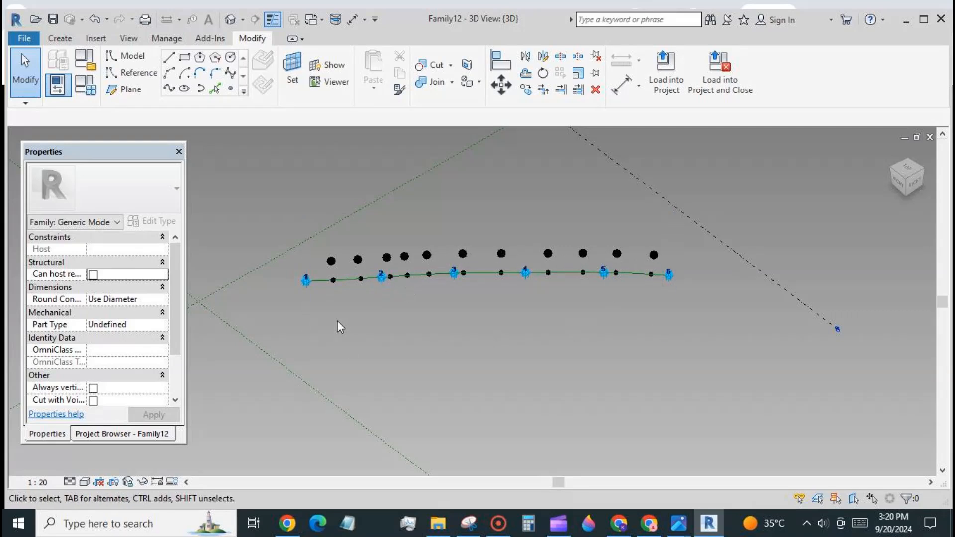
Set the first three hosted points' Normalized Curve Parameter to 0, 0.1 and 0.2.
click(330, 278)
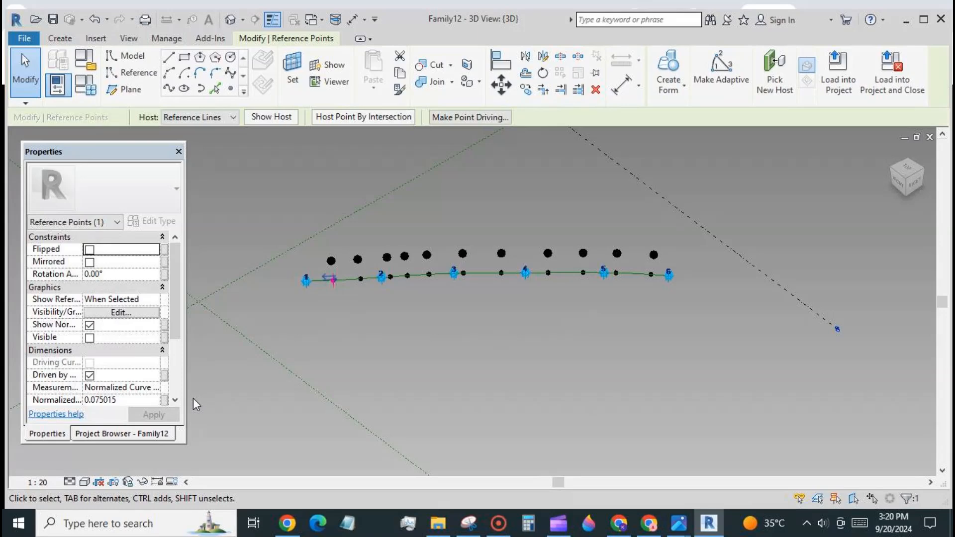
click(175, 400)
click(134, 388)
text(0000)
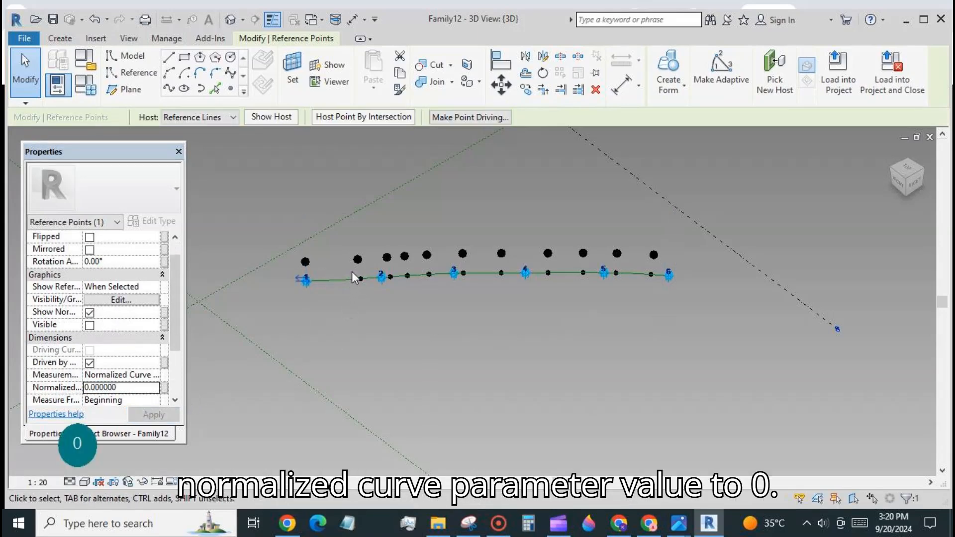
drag(351, 271, 368, 287)
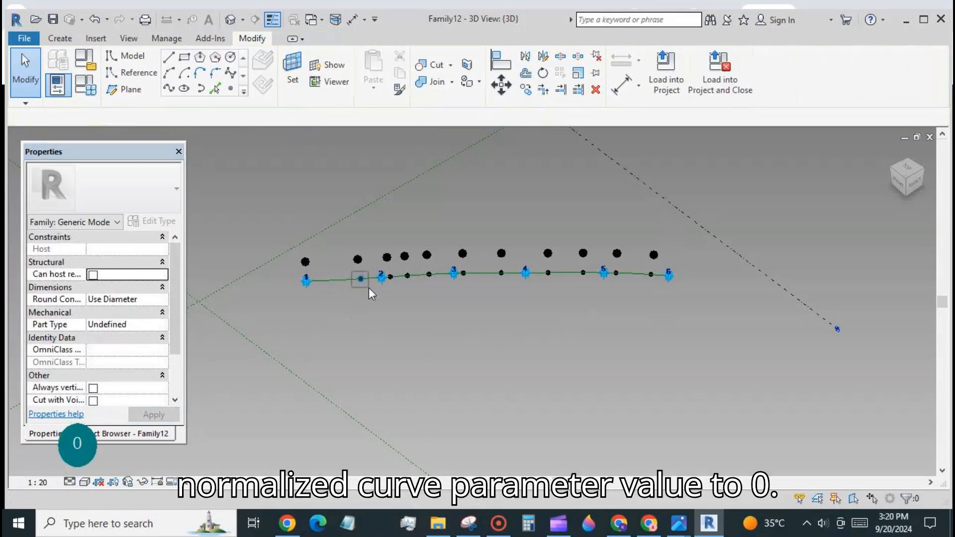
click(144, 401)
text(0)
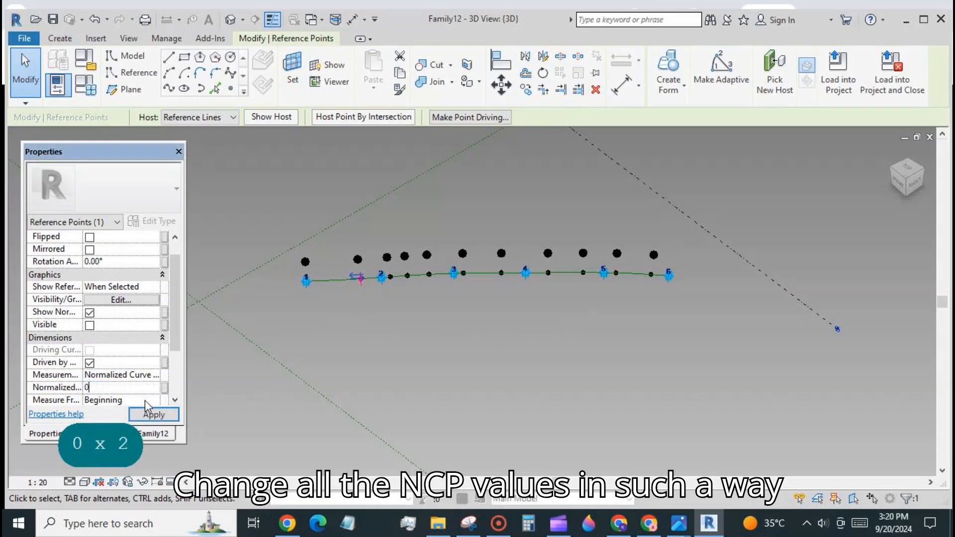
text(.100000)
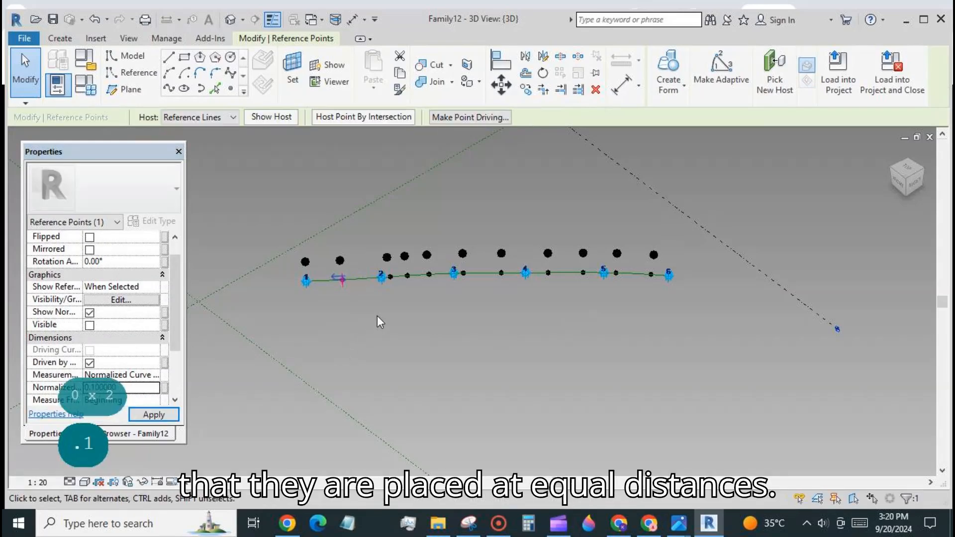
click(390, 277)
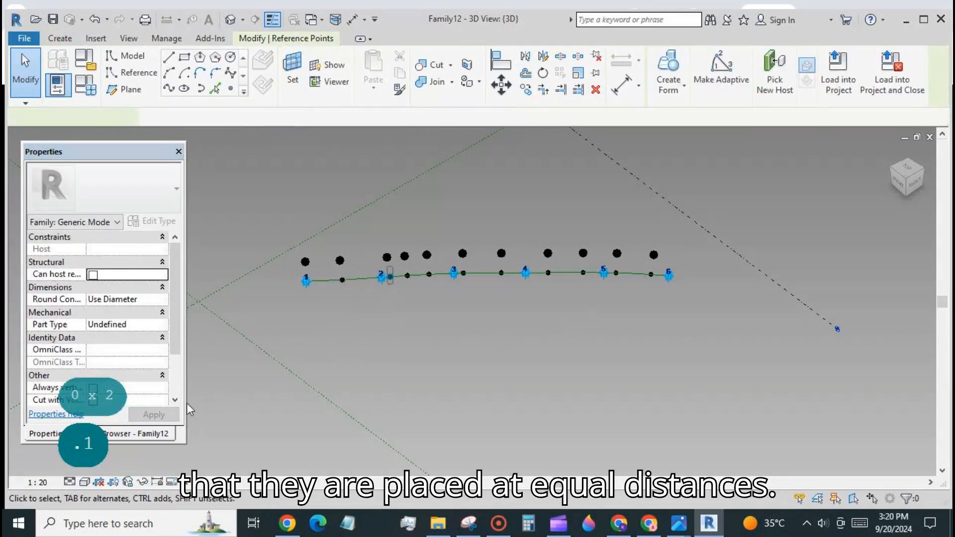
click(143, 401)
text(0.2)
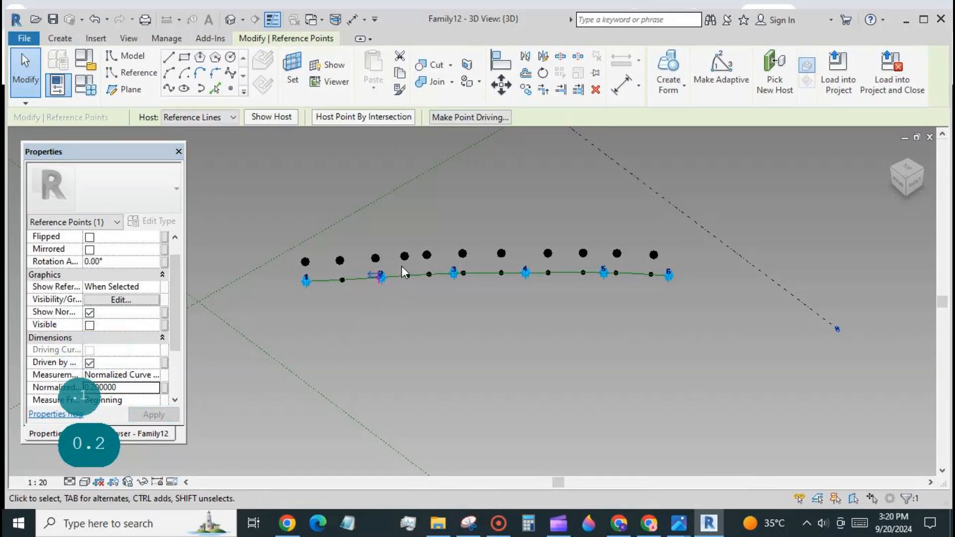
click(413, 285)
Set the next hosted points' normalized curve parameters to 0.3/0.4, 0.5, 0.6 and 0.7.
click(145, 402)
text(0.3)
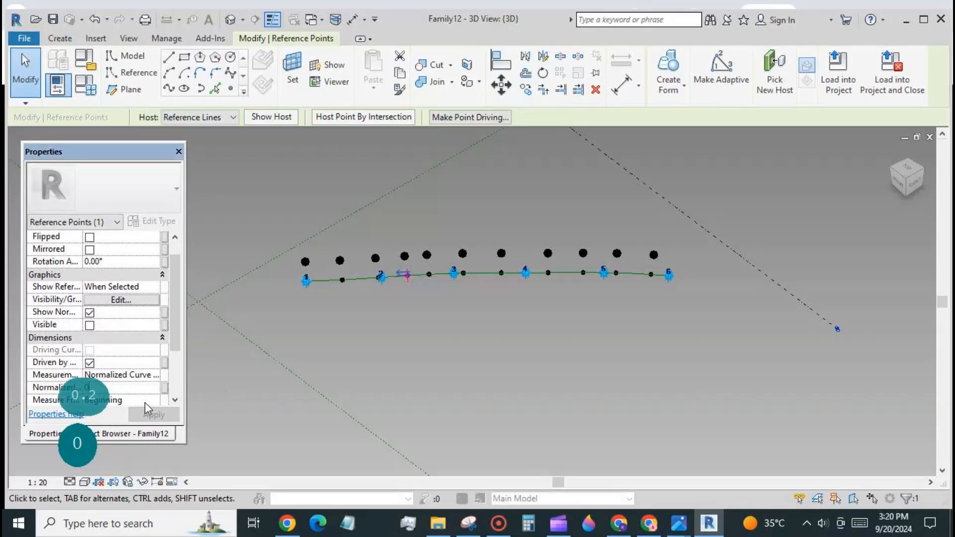
text(0.4)
click(463, 273)
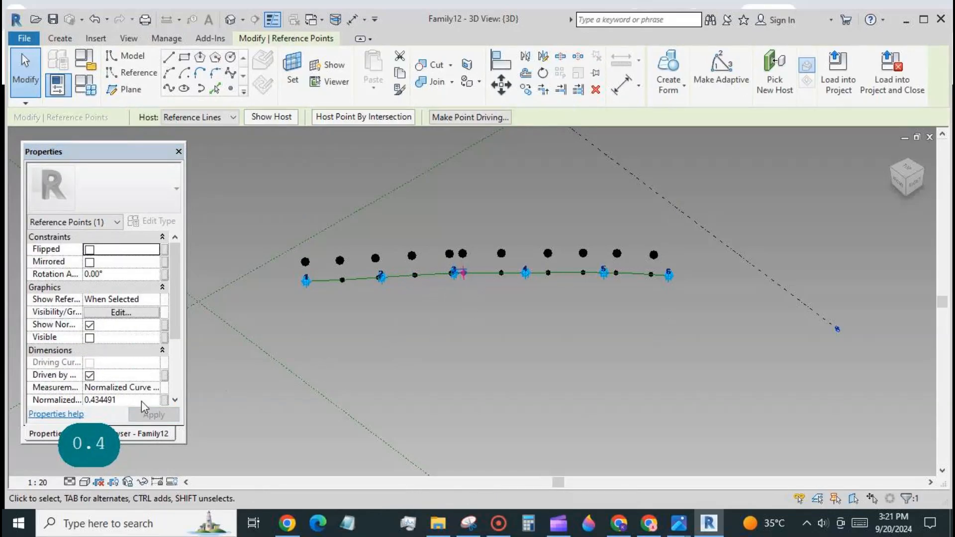
click(142, 402)
text(0.5)
click(501, 273)
click(146, 402)
text(0.6)
drag(541, 264, 622, 281)
click(129, 402)
text(0.7)
Set the last hosted points' normalized curve parameters to 0.8, 0.9 and 1.
click(144, 402)
text(0.8)
click(141, 401)
text(0.9)
click(136, 401)
text(1)
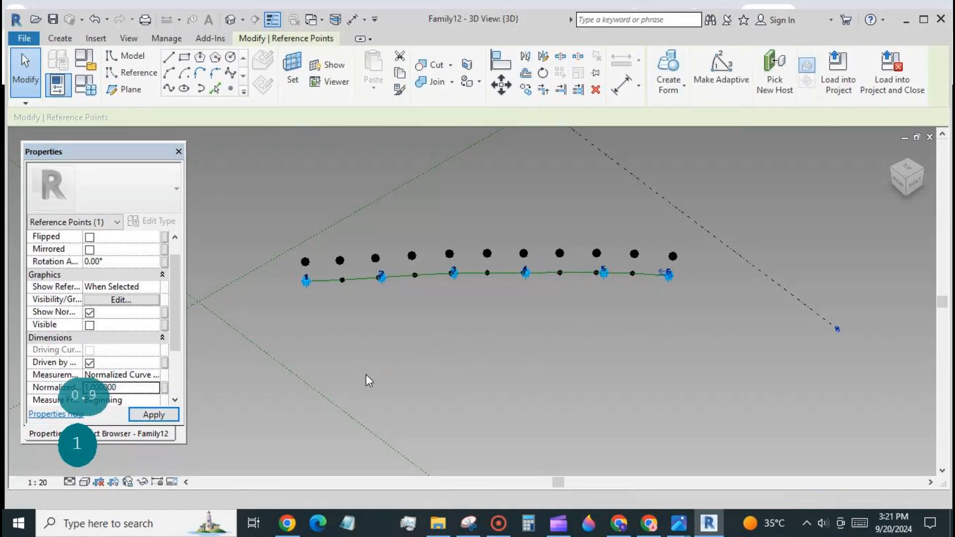
click(368, 374)
Link the first raised point's Offset to a new family parameter off1.
scroll(427, 327, down, 2)
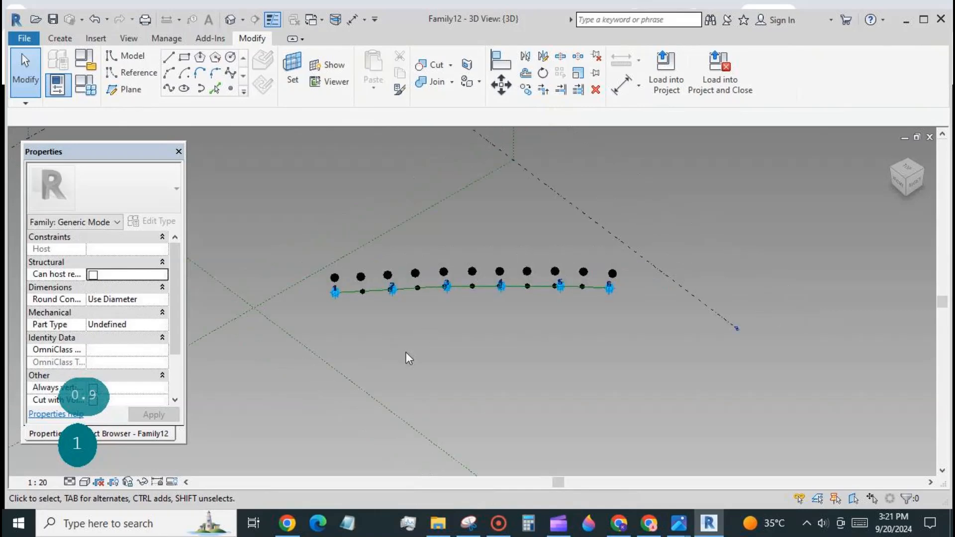
drag(324, 249, 338, 283)
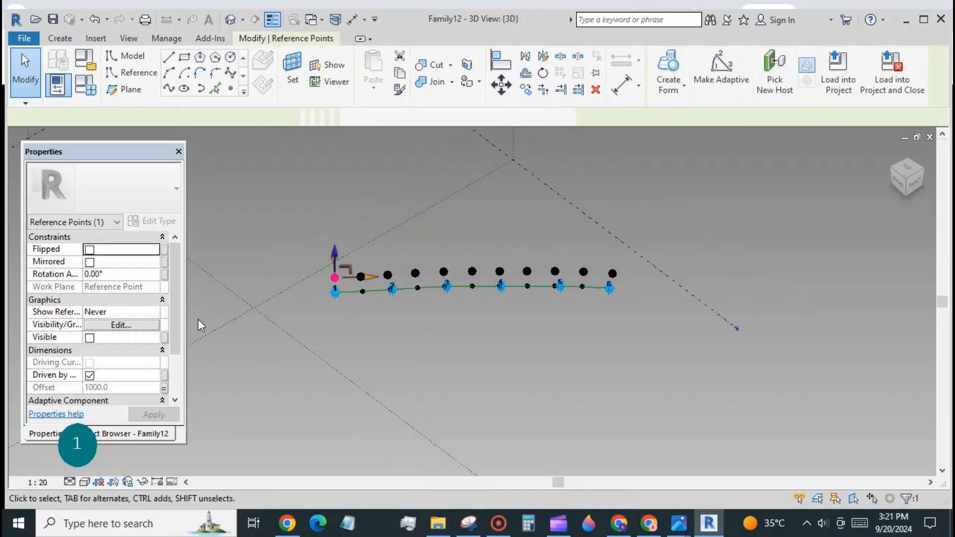
click(165, 388)
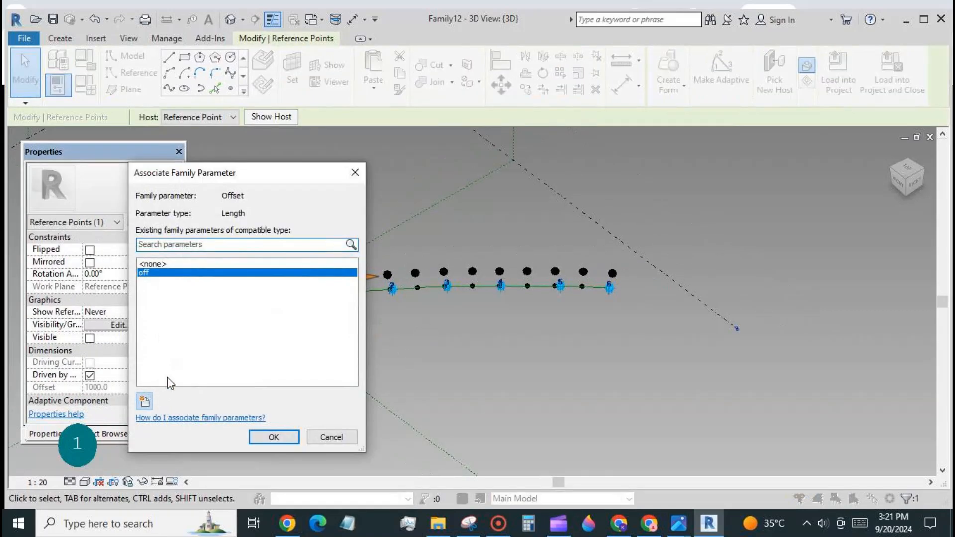
text(1)
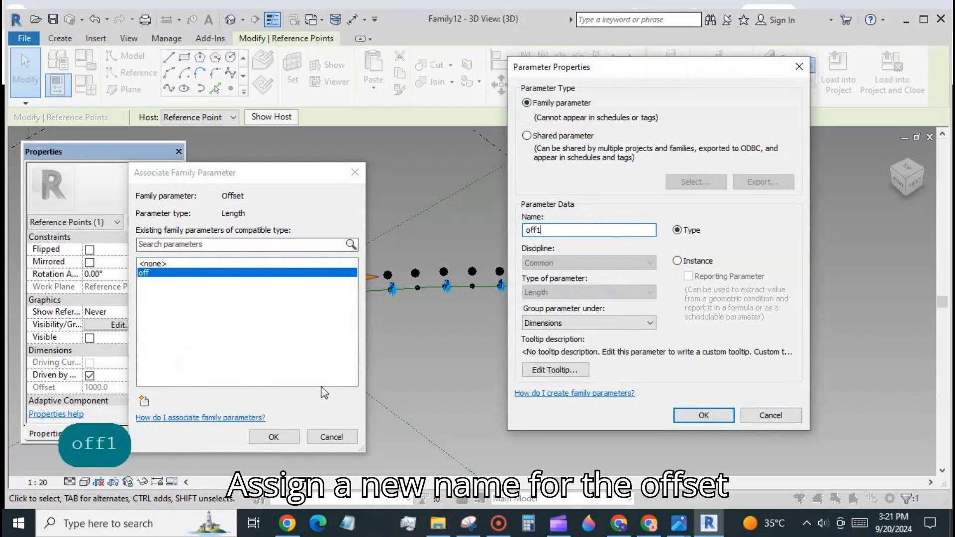
click(690, 417)
click(274, 437)
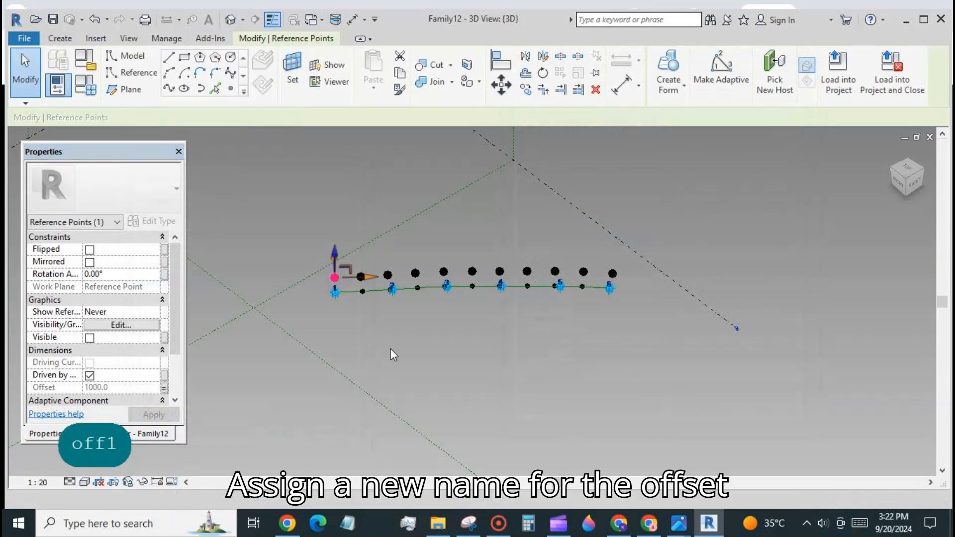
click(357, 261)
Link the next raised point's Offset to a new parameter named off2.
click(361, 276)
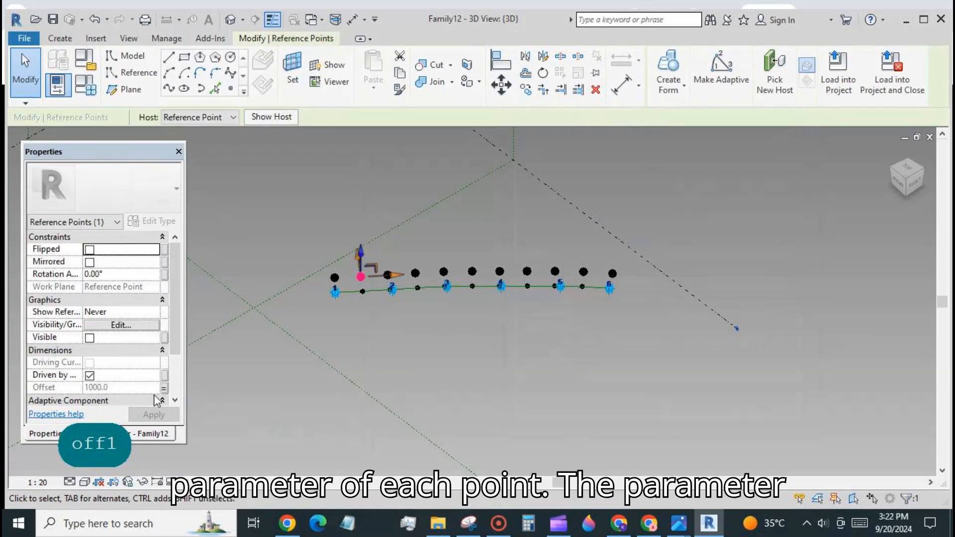
click(165, 388)
click(144, 401)
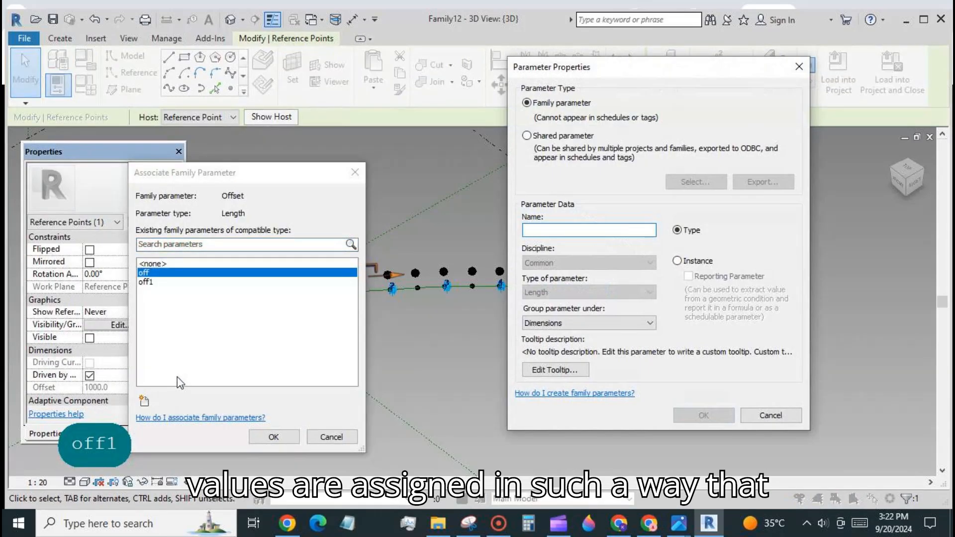
text(off)
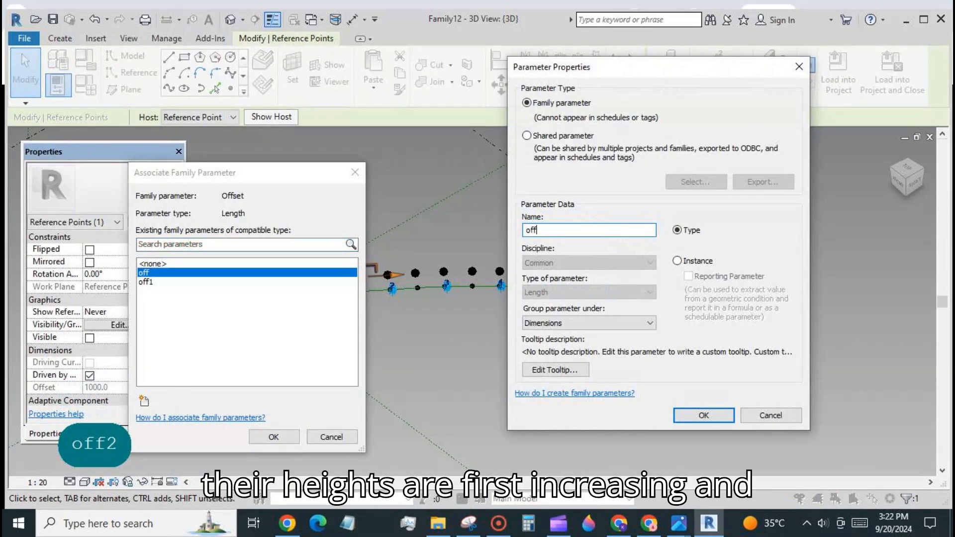
text(2)
click(694, 416)
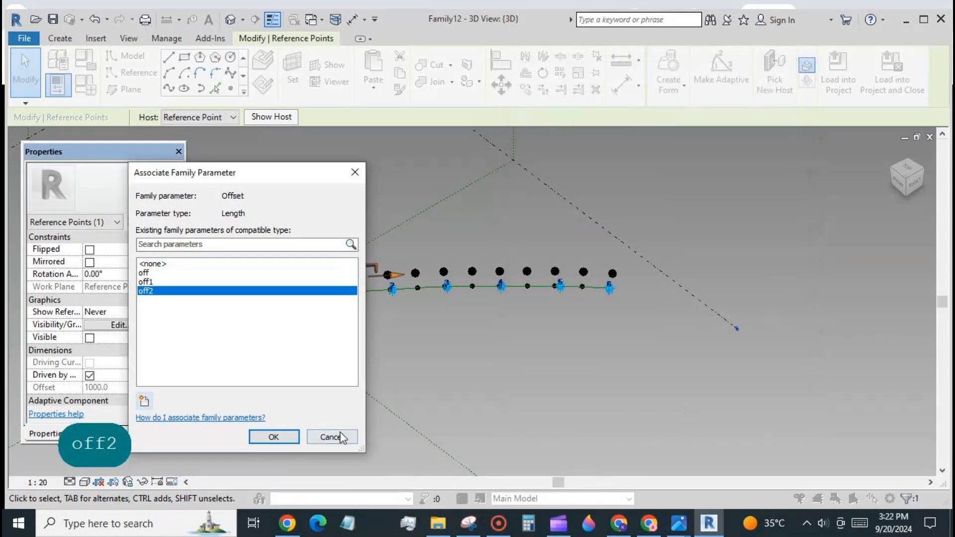
click(275, 437)
click(384, 262)
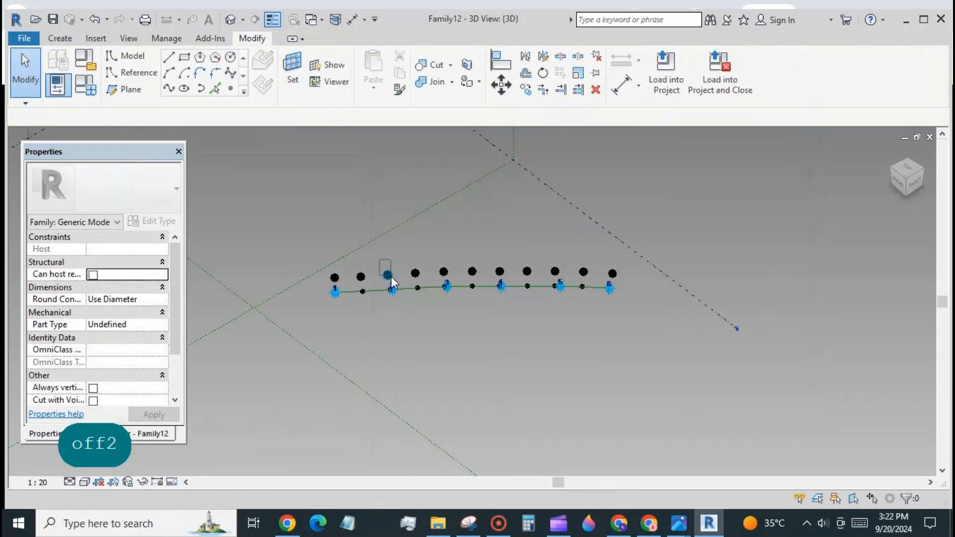
Link the third raised point's Offset to a new parameter off3.
click(390, 277)
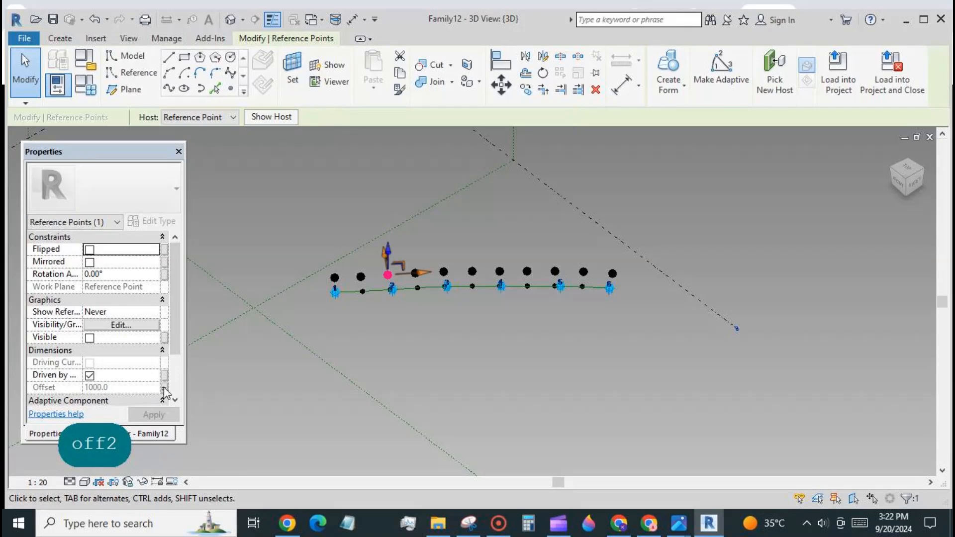
click(165, 388)
click(145, 400)
text(off3)
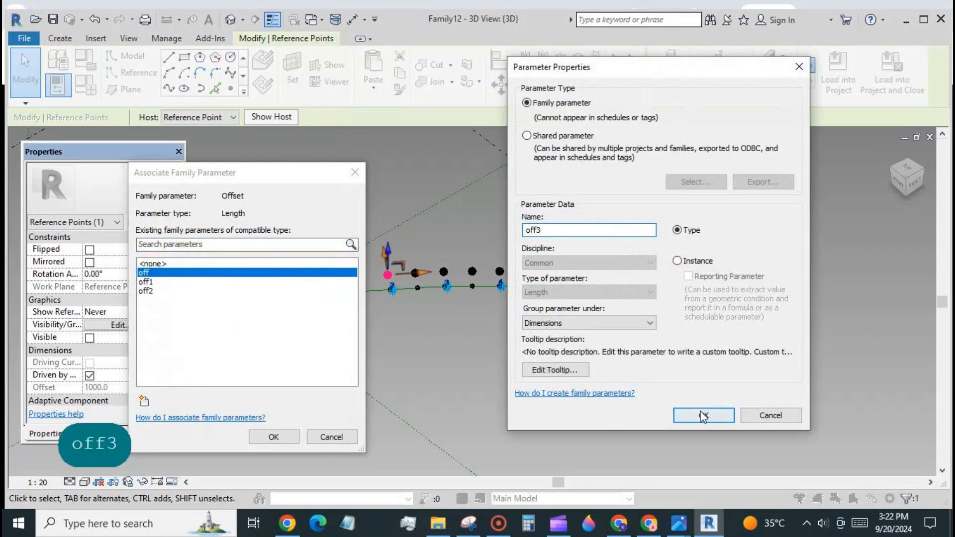
click(703, 416)
click(291, 434)
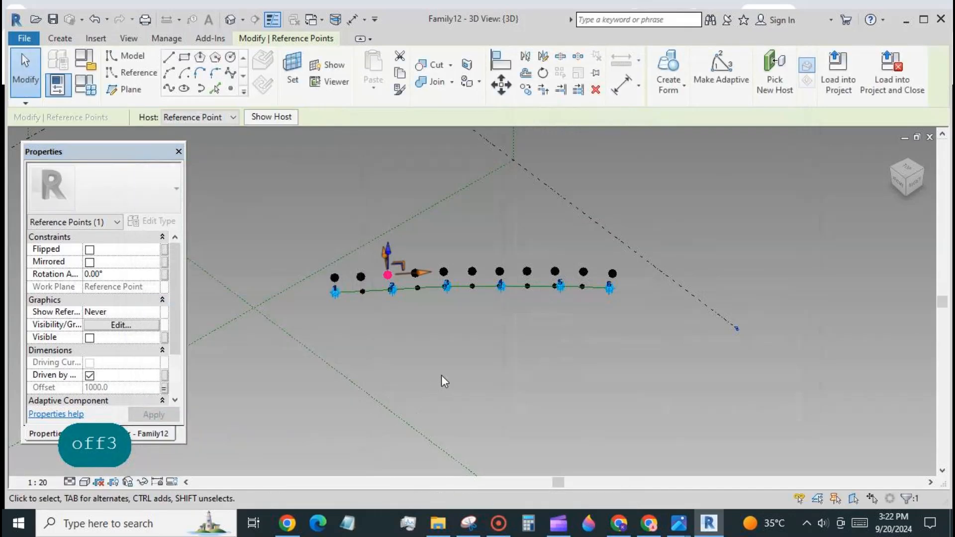
click(441, 375)
Associate the fourth and fifth raised points' offsets with existing offset parameters.
click(415, 273)
click(164, 388)
click(149, 305)
click(271, 434)
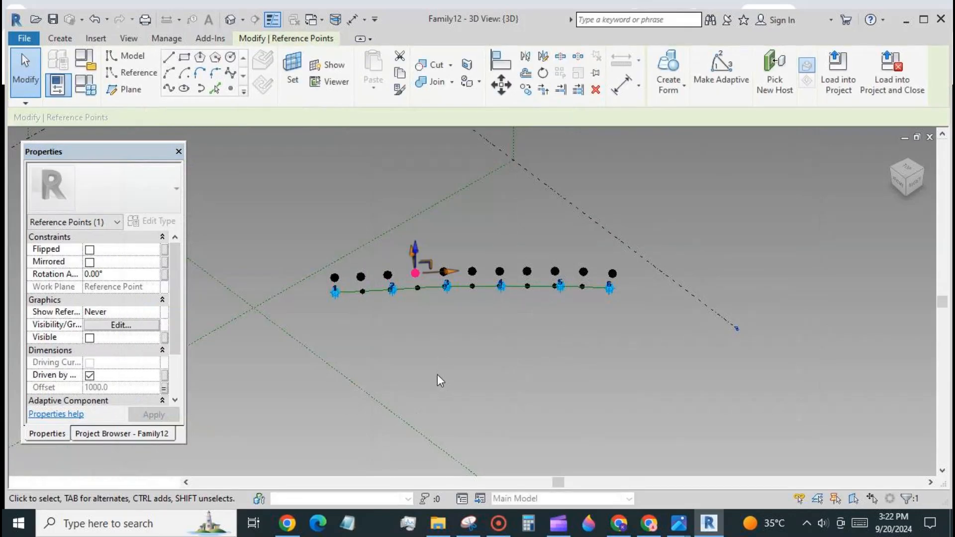
click(437, 374)
click(443, 272)
click(164, 388)
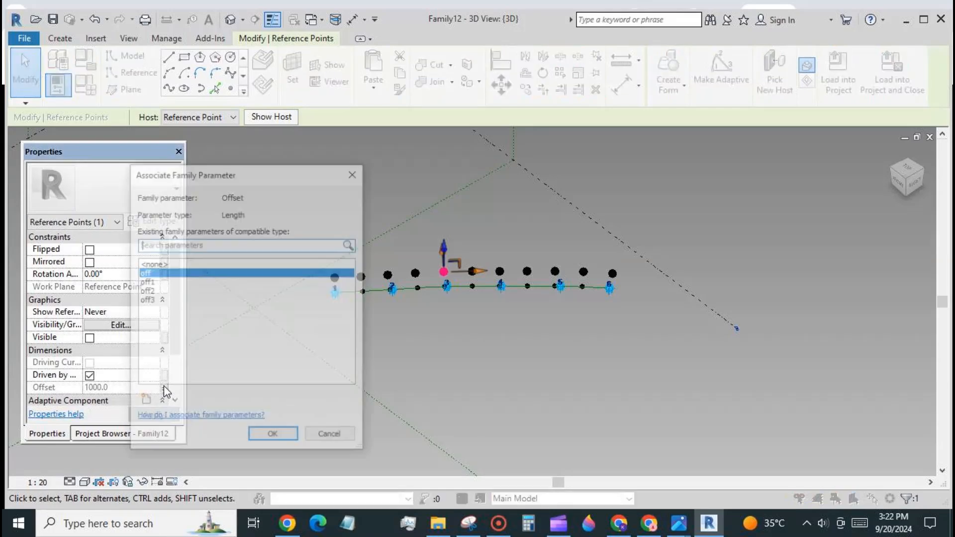
click(147, 294)
click(273, 434)
click(436, 373)
Associate the sixth and seventh raised points' offsets with existing offset parameters.
click(472, 271)
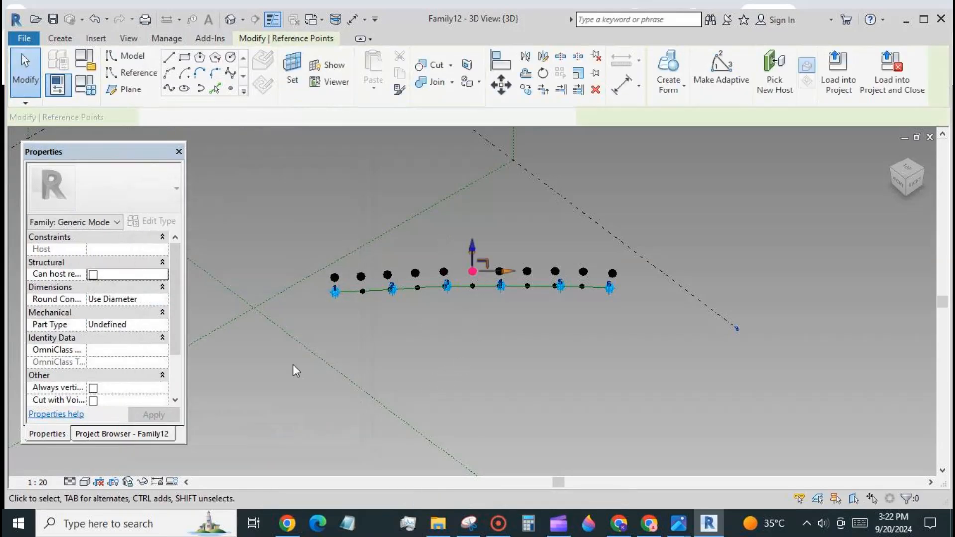
click(164, 388)
click(164, 304)
click(272, 434)
click(438, 326)
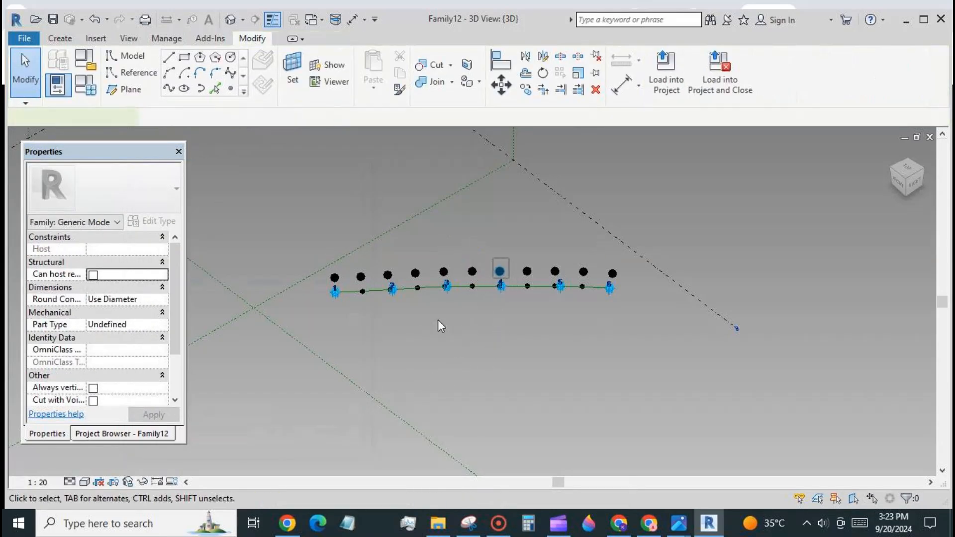
click(500, 272)
click(166, 388)
click(154, 282)
click(273, 435)
click(534, 296)
Link the eighth raised point's offset to a parameter and the ninth to off3.
click(527, 272)
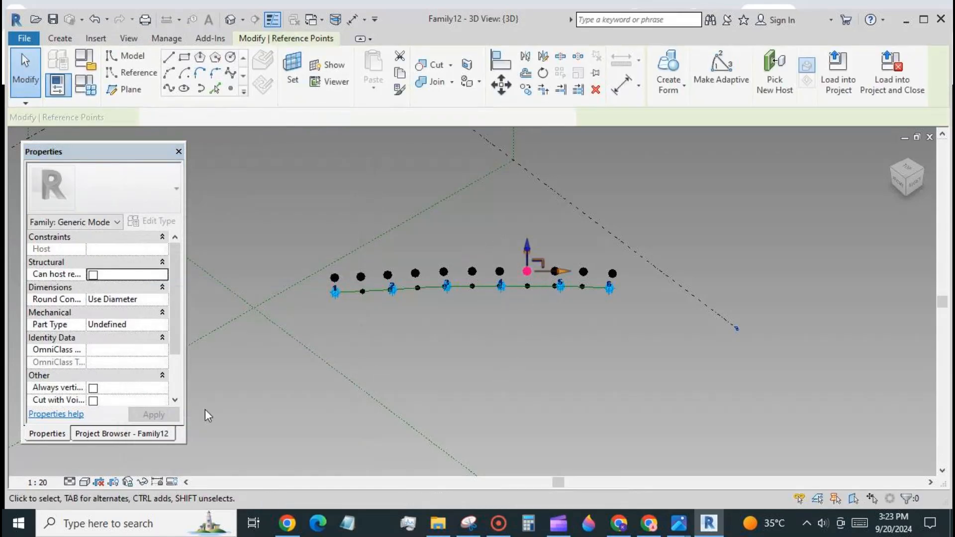
click(165, 387)
click(154, 294)
click(272, 437)
click(527, 296)
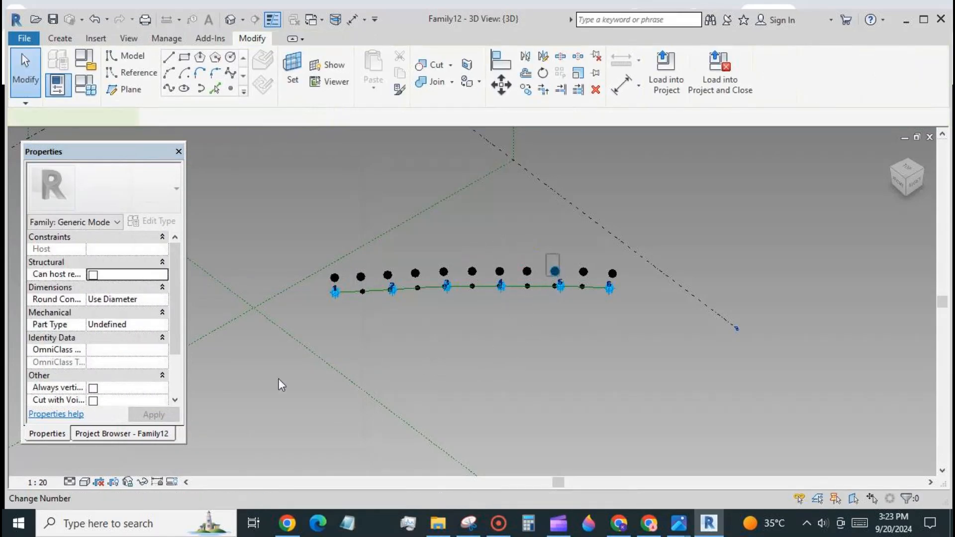
click(165, 387)
click(154, 300)
click(274, 437)
click(578, 259)
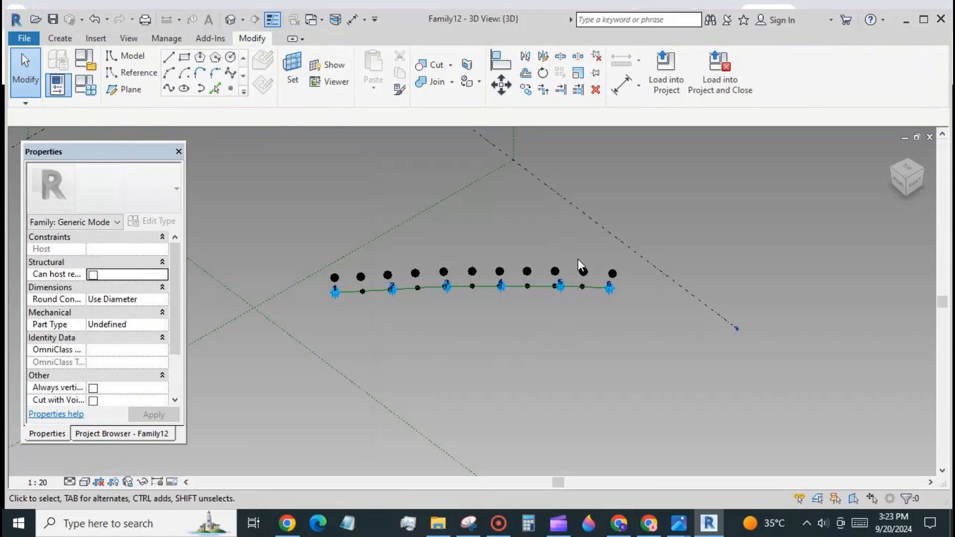
Link the last two raised points' offsets, the first to off3, the right-end one to a parameter.
click(584, 271)
click(165, 387)
click(149, 300)
click(273, 437)
click(612, 273)
click(166, 387)
click(149, 281)
click(274, 437)
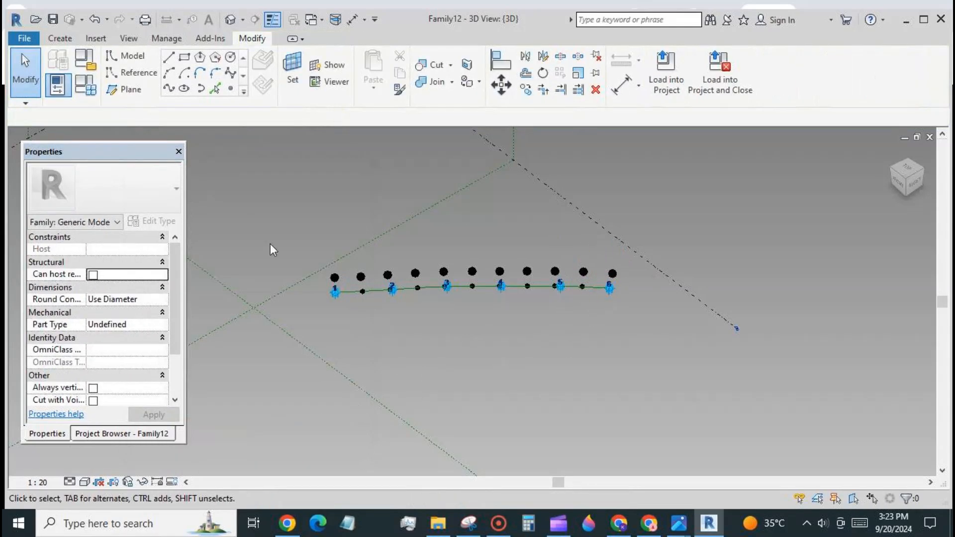
click(88, 87)
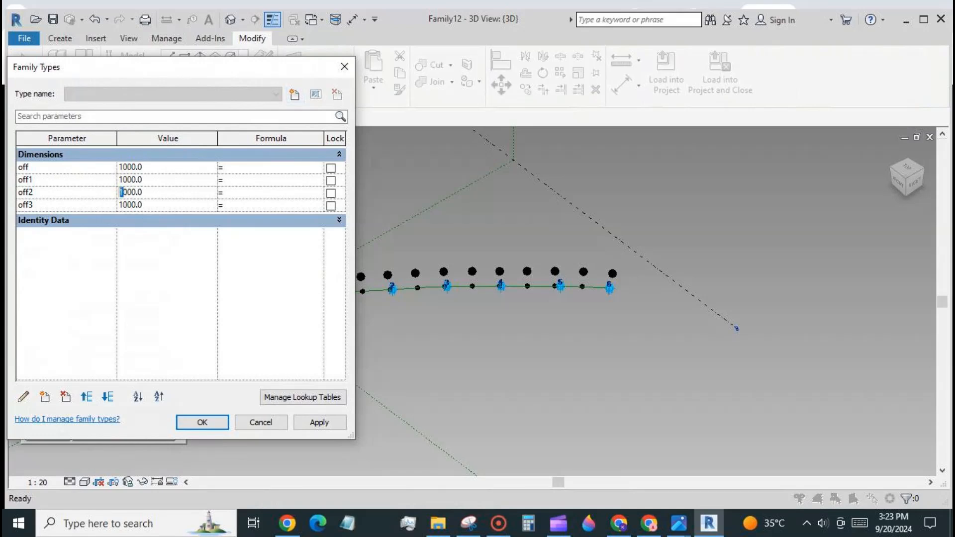
In Family Types change off2 to 2000 and off3 to 4000, then apply and close.
text(2)
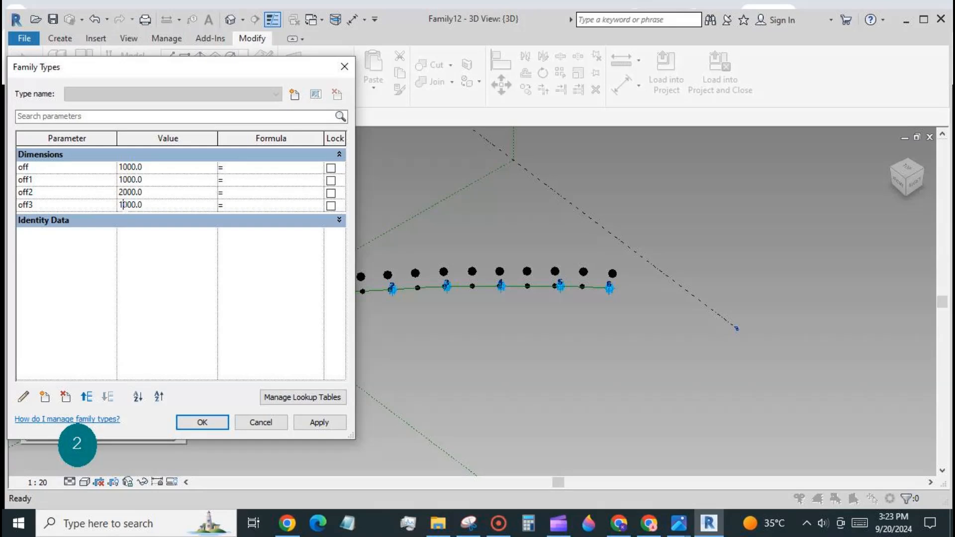
drag(124, 205, 119, 205)
click(314, 424)
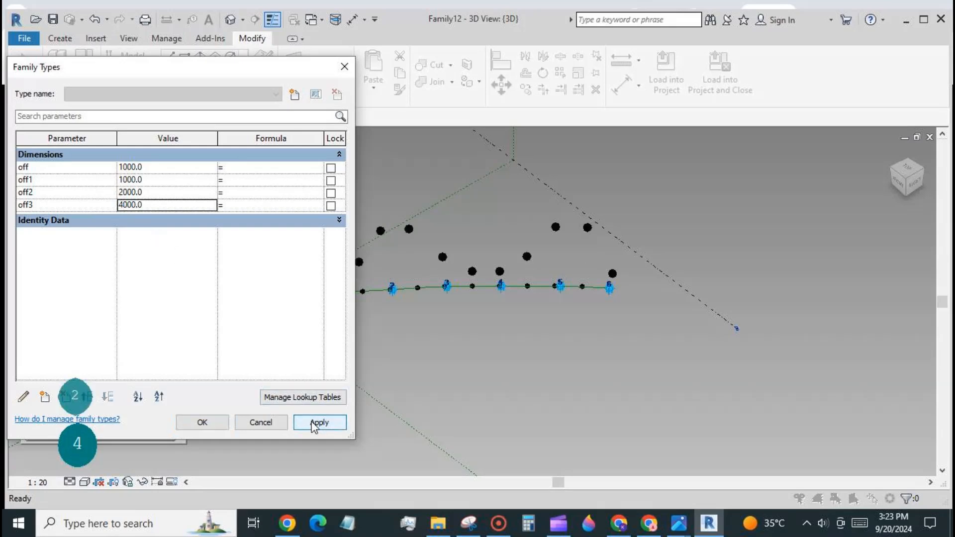
click(202, 423)
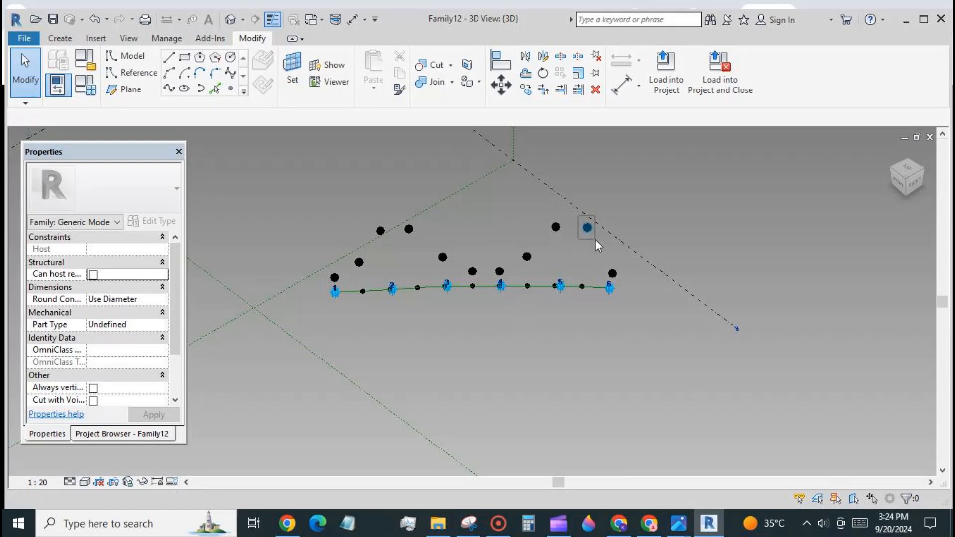
Relink the raised point near the right end to off2 and another raised point to off3.
click(587, 228)
click(166, 390)
click(153, 293)
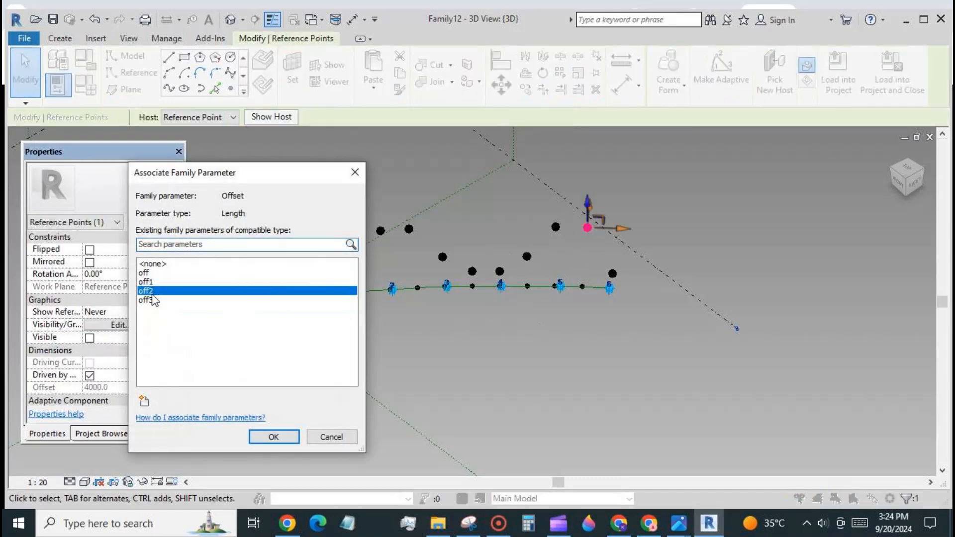
click(273, 438)
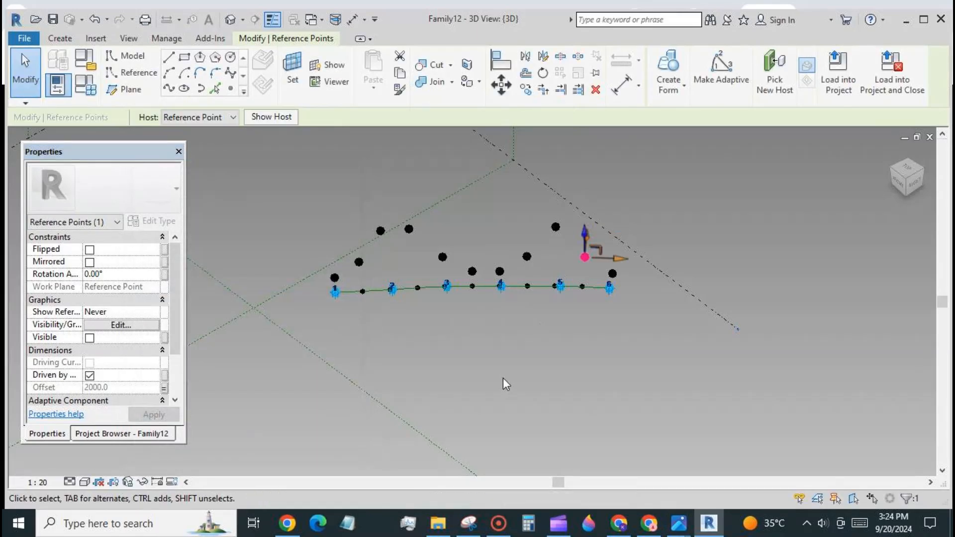
click(515, 240)
click(527, 256)
click(165, 390)
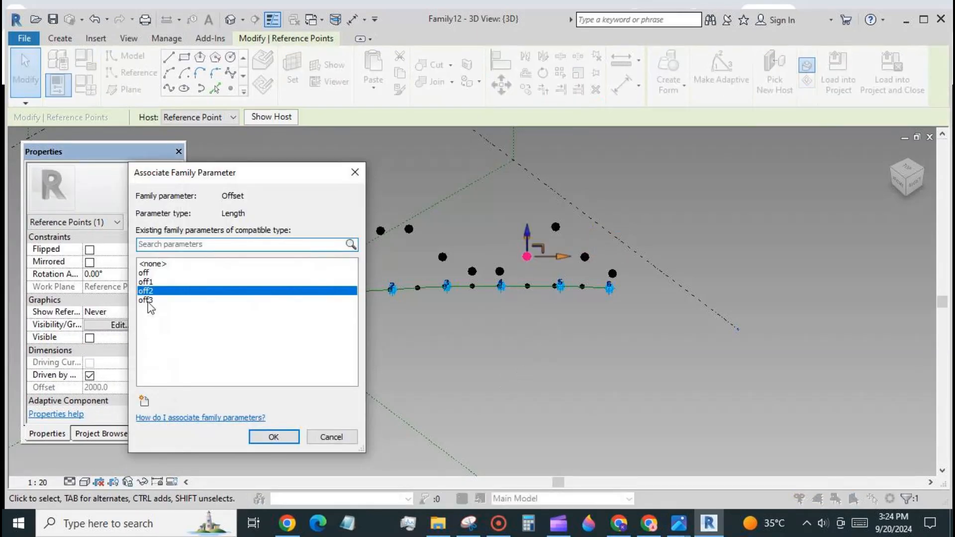
click(147, 300)
click(273, 437)
click(497, 380)
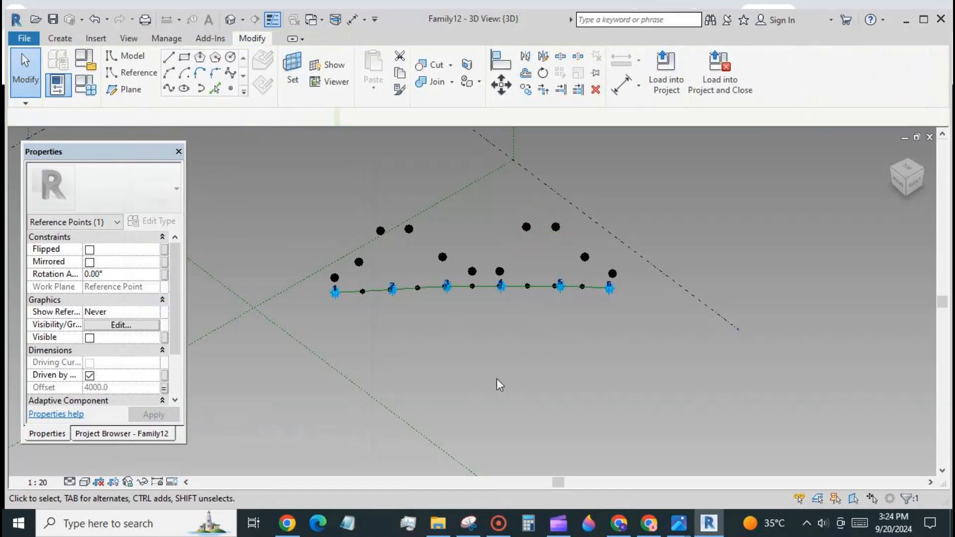
Relink the raised point above adaptive point 4 to off2, lifting it to 2000.
click(500, 272)
click(165, 388)
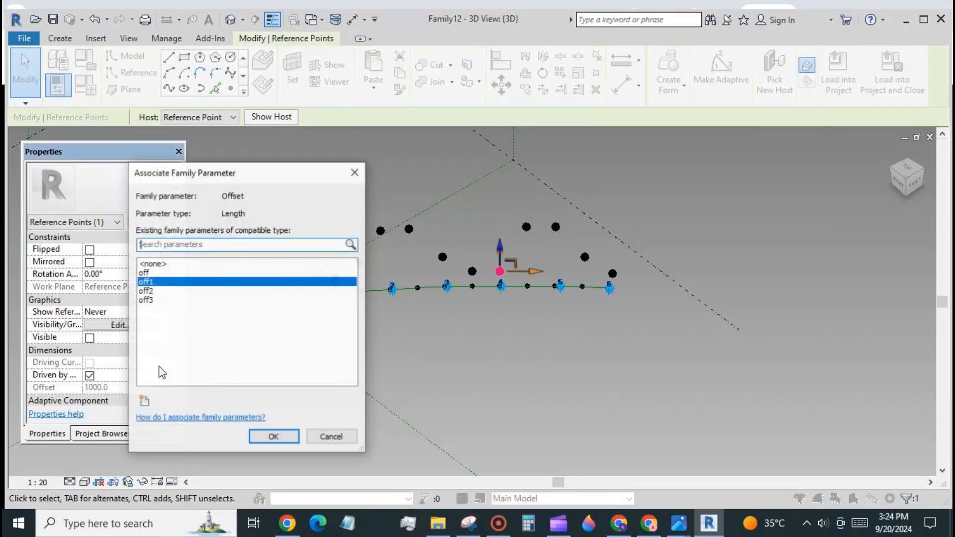
click(147, 290)
click(273, 436)
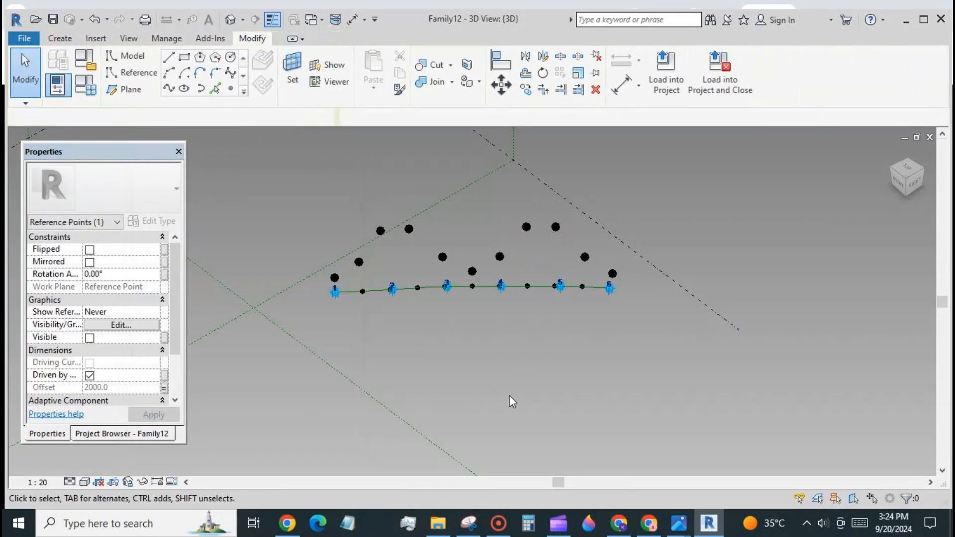
Temporarily hide adaptive point 1 in the 3D view with Hide Element.
click(25, 71)
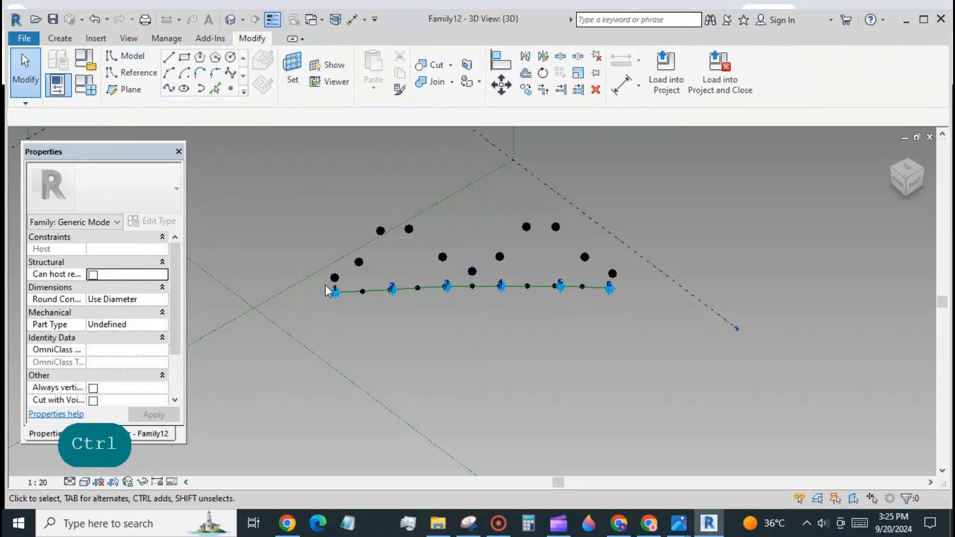
ctrl+click(345, 304)
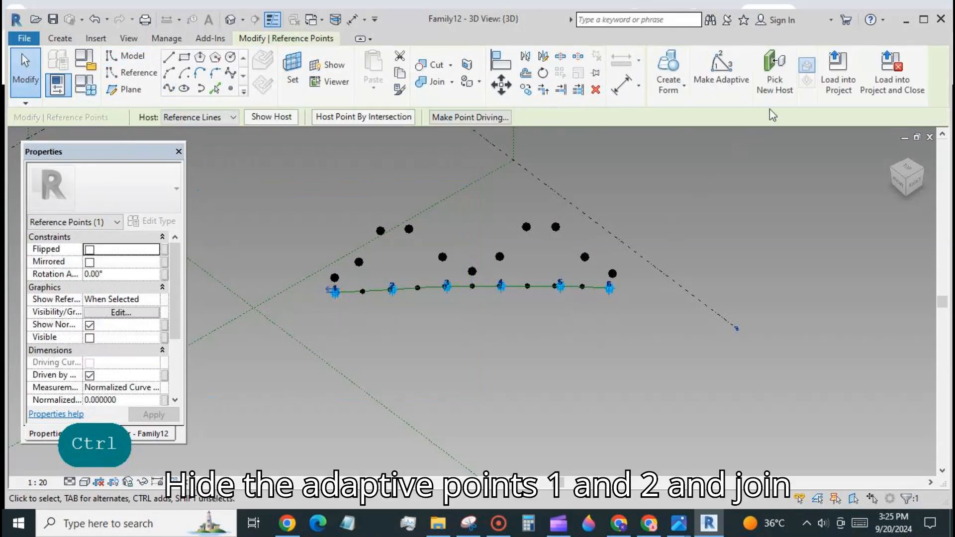
click(693, 179)
click(335, 291)
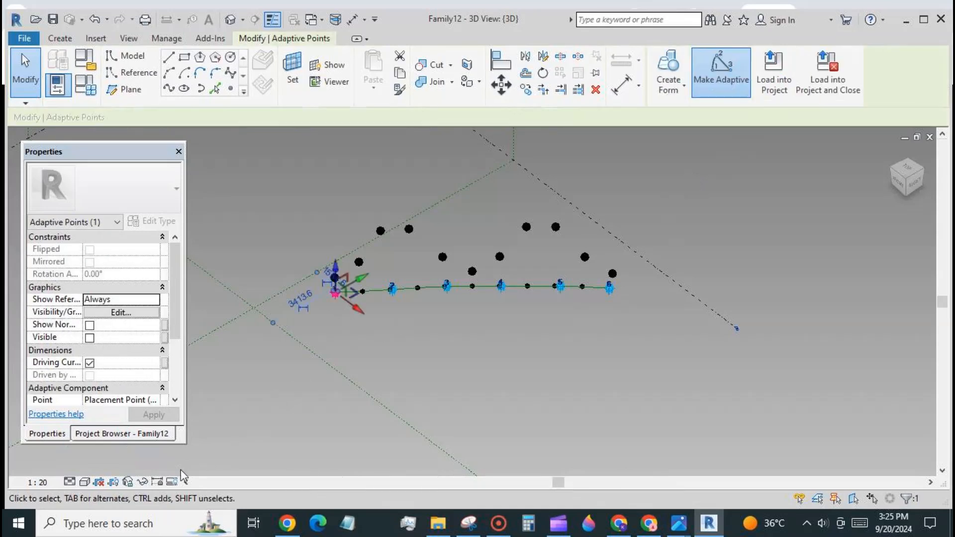
click(143, 482)
click(177, 445)
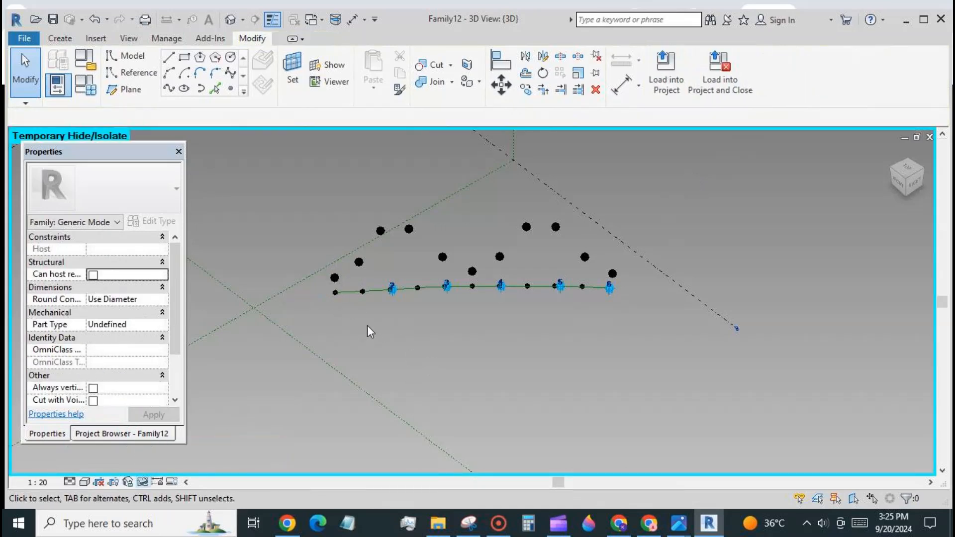
Select the ten raised reference points from left to right.
drag(319, 246, 341, 304)
ctrl+drag(341, 231, 366, 269)
ctrl+click(380, 231)
ctrl+click(409, 229)
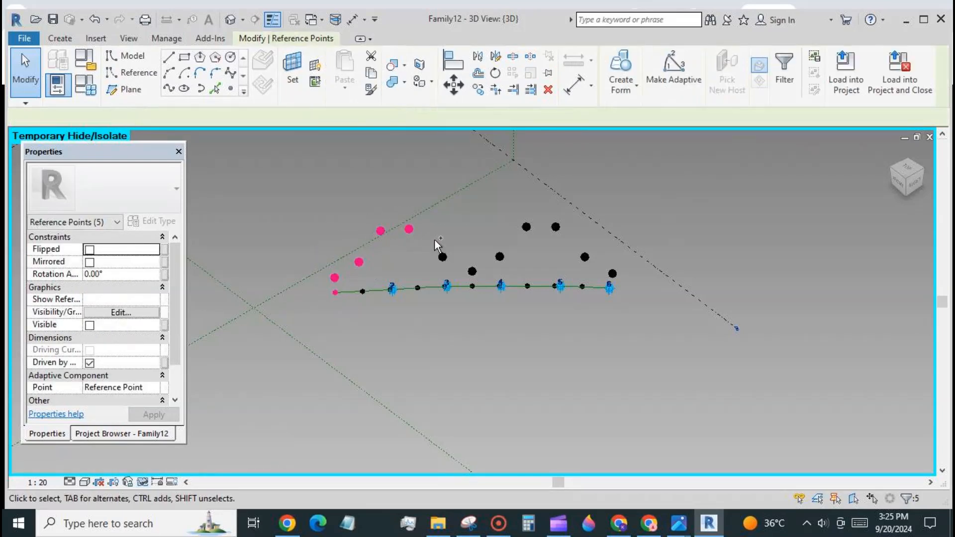
ctrl+click(443, 257)
ctrl+click(472, 272)
ctrl+click(500, 257)
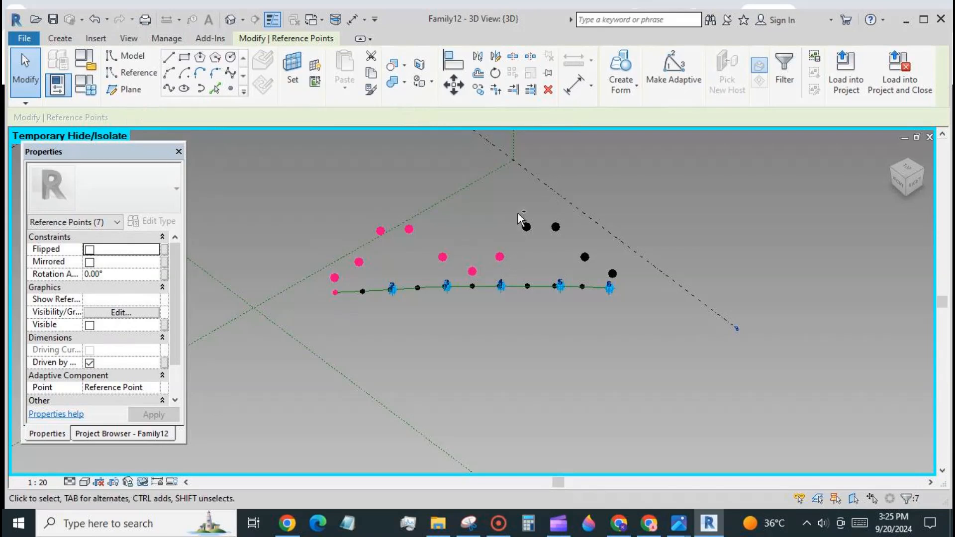
ctrl+click(526, 227)
ctrl+click(527, 227)
ctrl+click(555, 227)
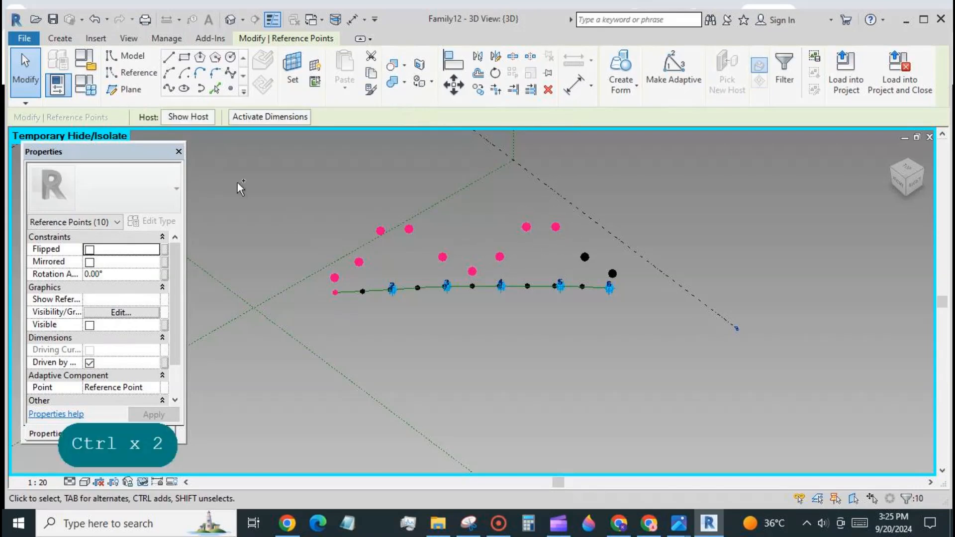
Draw a spline through the selected raised points and temporarily hide adaptive point 6.
click(169, 89)
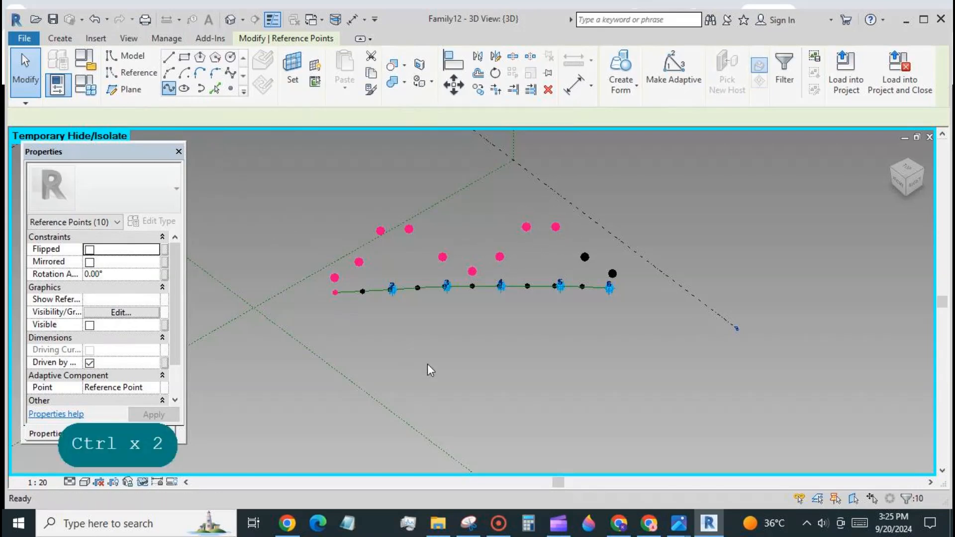
click(610, 293)
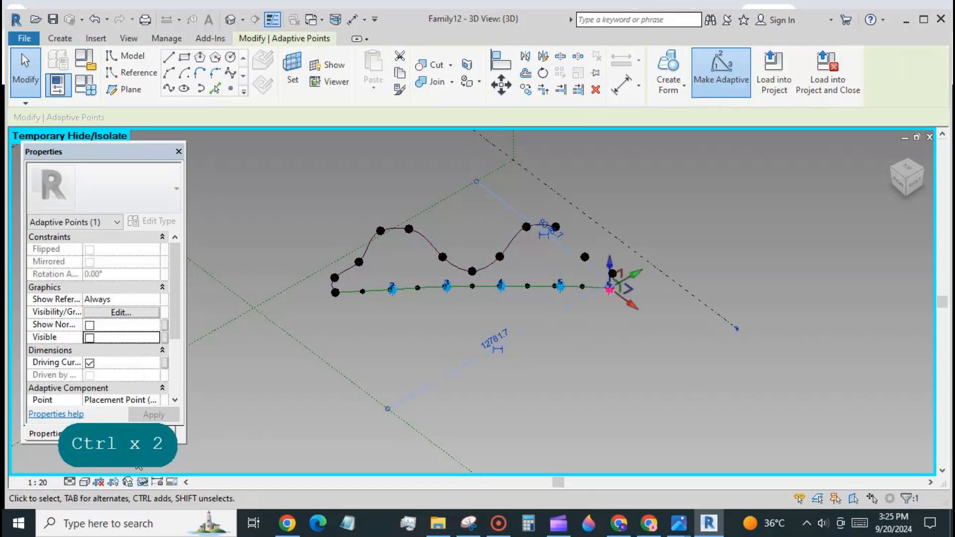
click(141, 482)
click(167, 445)
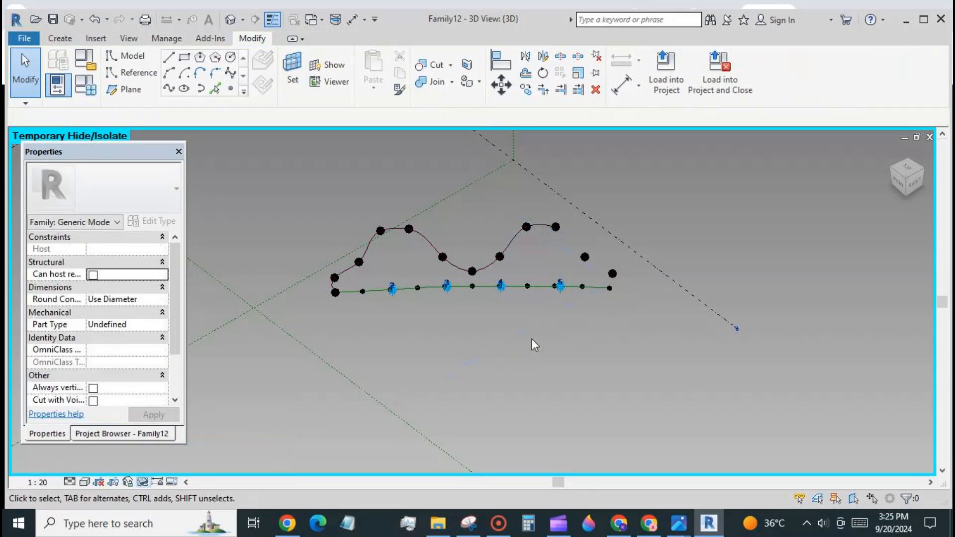
Redraw the spline through all raised points, including the remaining right-end points.
click(509, 243)
ctrl+click(596, 265)
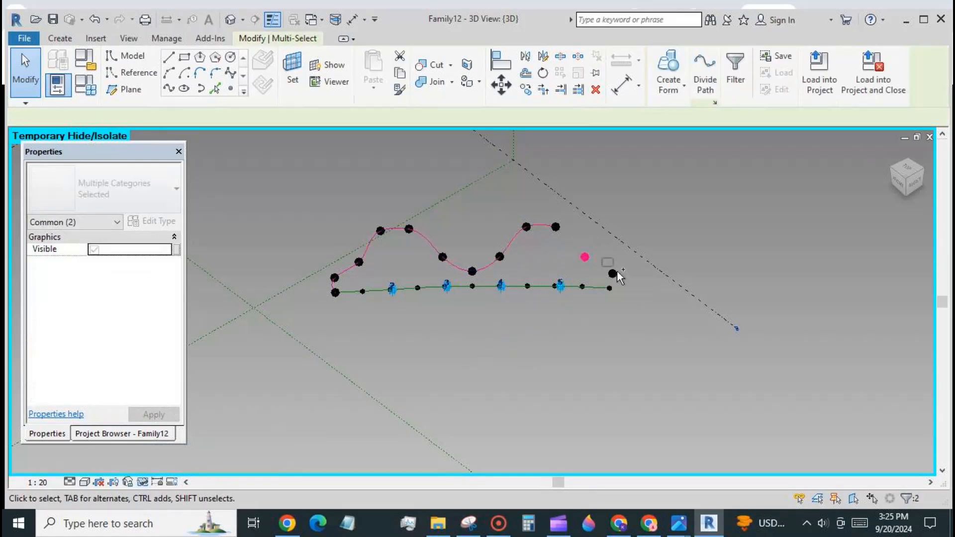
ctrl+click(613, 273)
ctrl+click(619, 298)
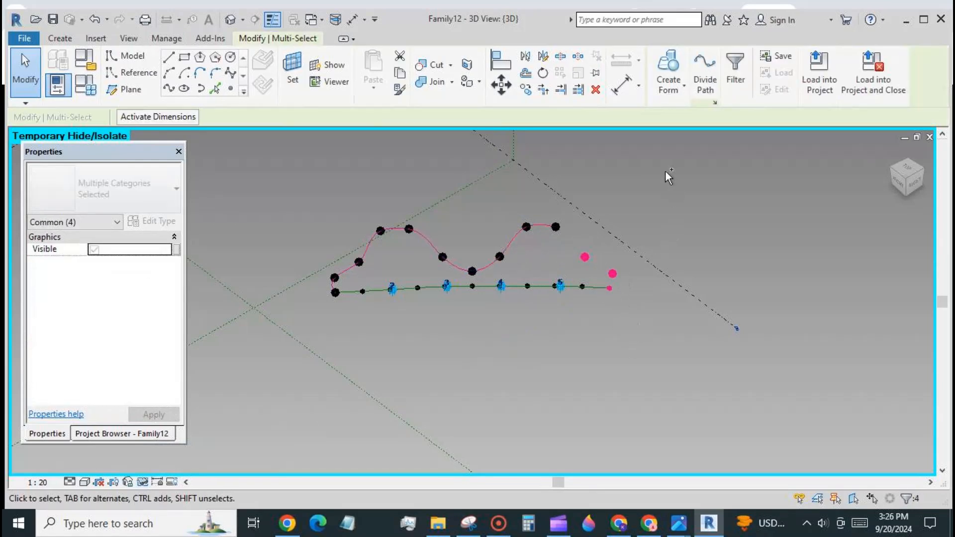
click(167, 90)
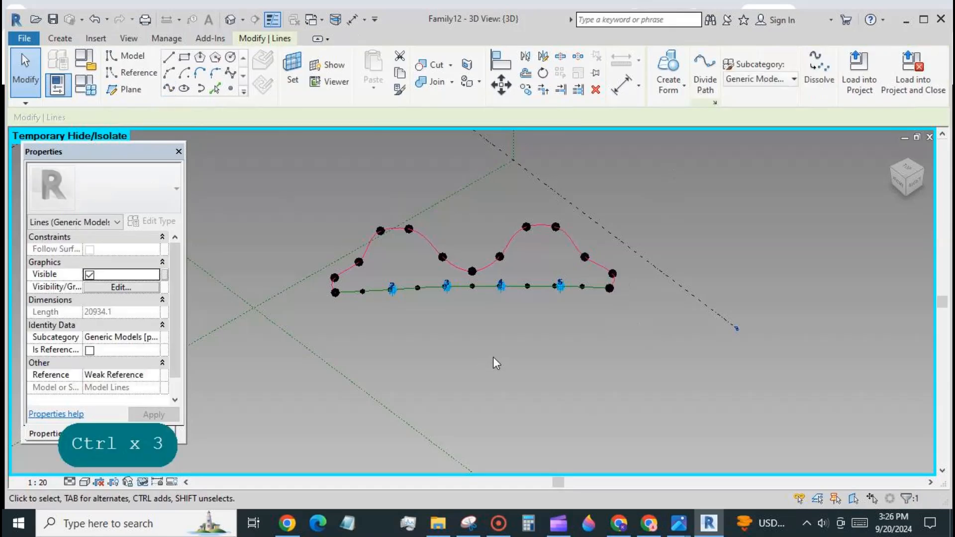
Make the wavy spline a reference line and add the straight reference line to the selection.
click(495, 355)
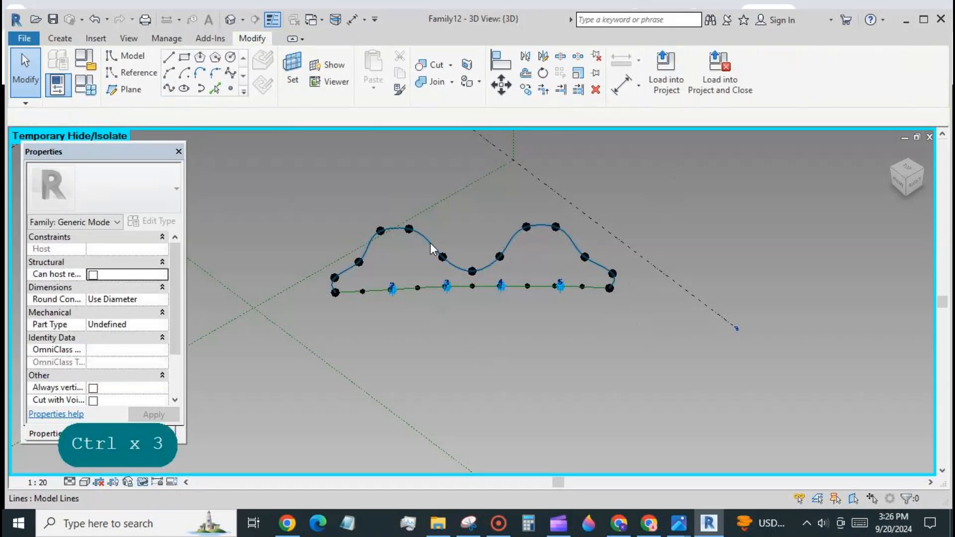
click(414, 272)
click(95, 350)
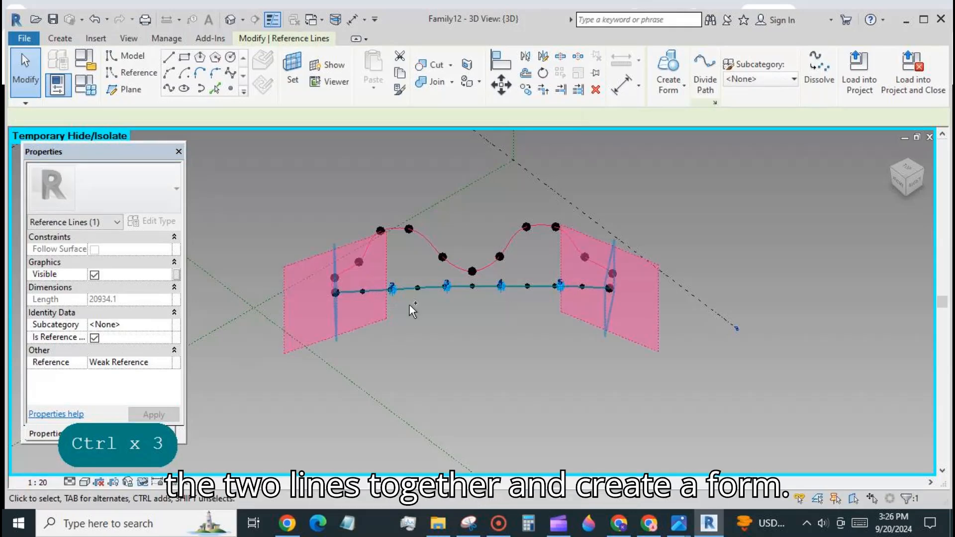
ctrl+click(381, 291)
Create a flat surface form spanning the wavy spline and the straight reference line.
click(608, 72)
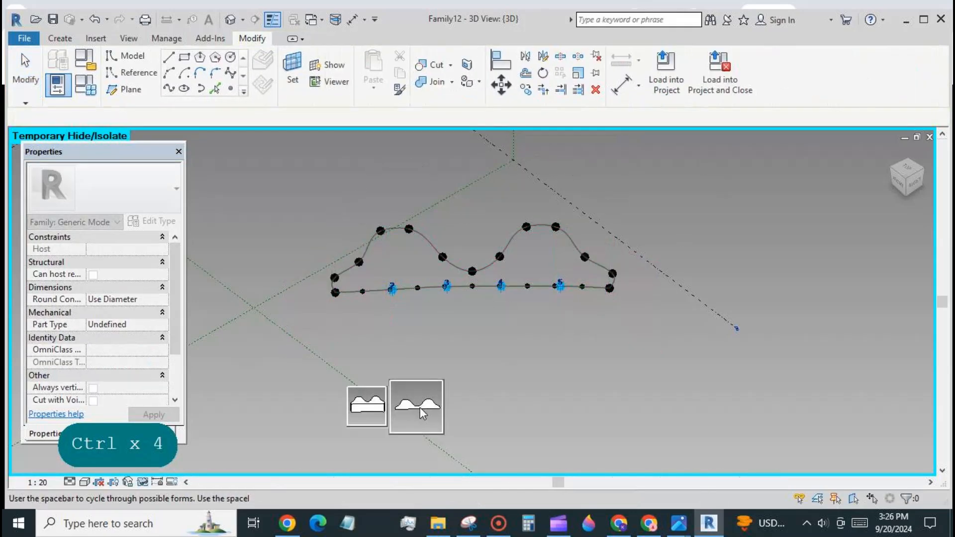
click(420, 408)
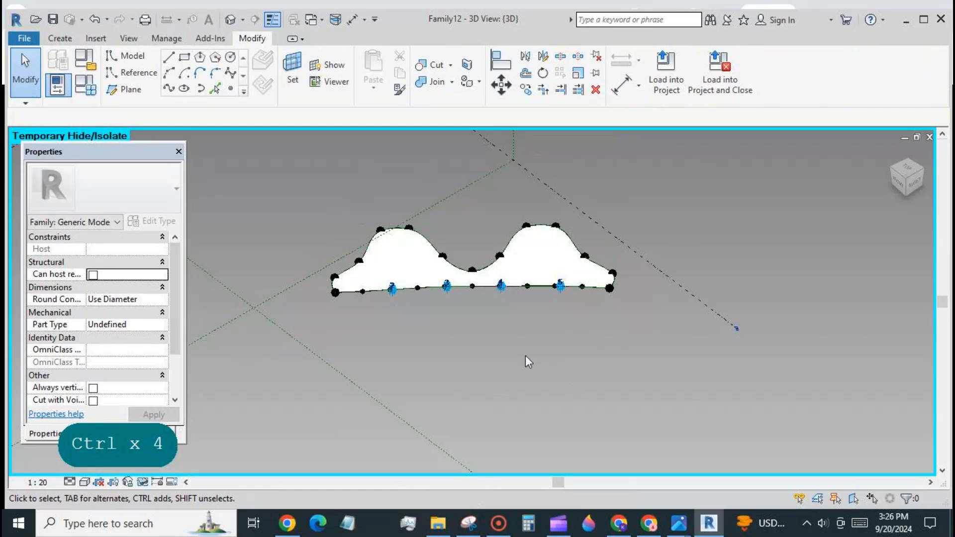
shift+middle_drag(526, 356, 726, 356)
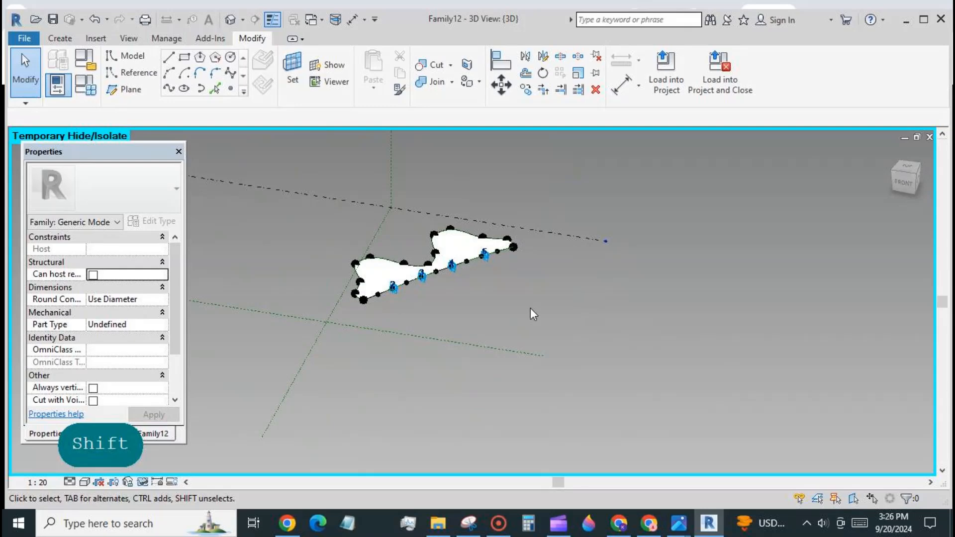
scroll(397, 305, up, 4)
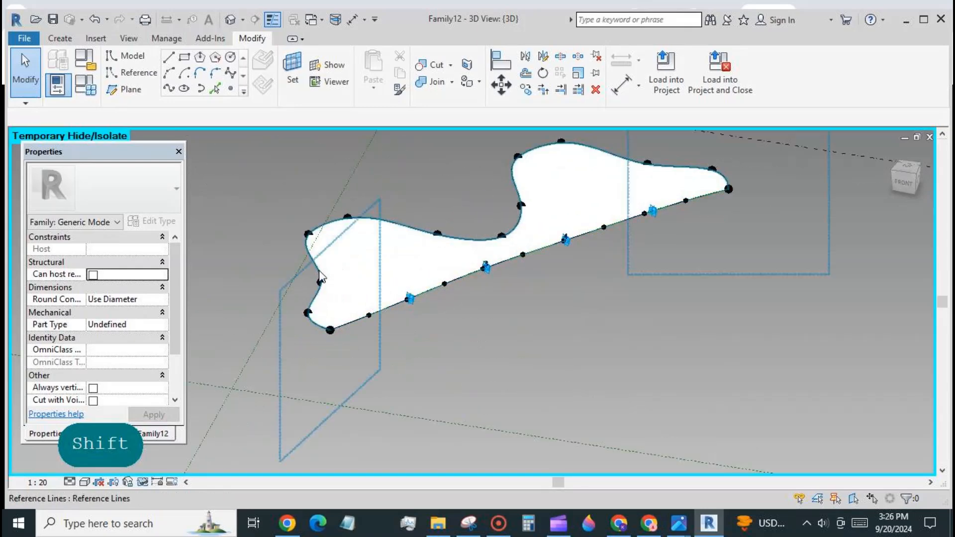
Select the new surface form.
click(320, 276)
click(516, 369)
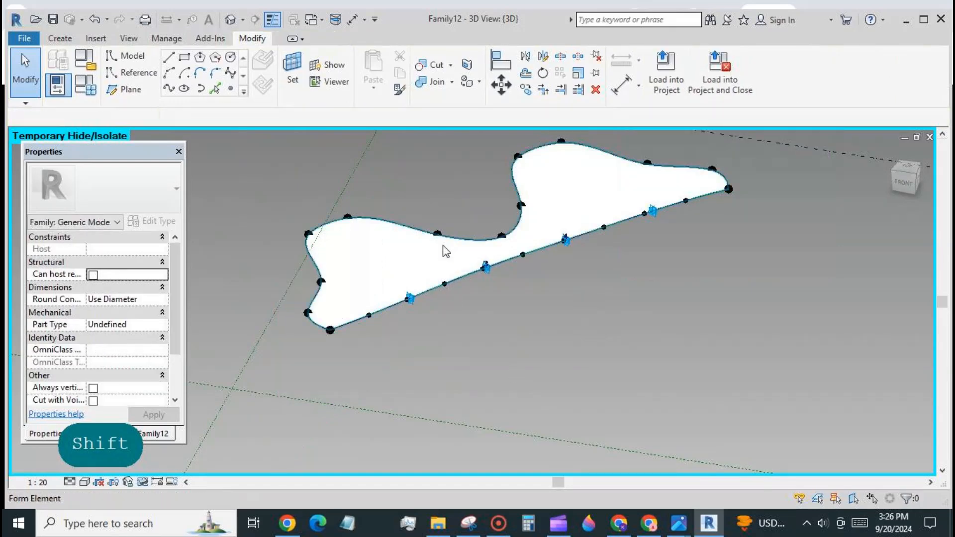
click(445, 251)
Associate the surface form's Material with a new family parameter named 'material'.
click(183, 288)
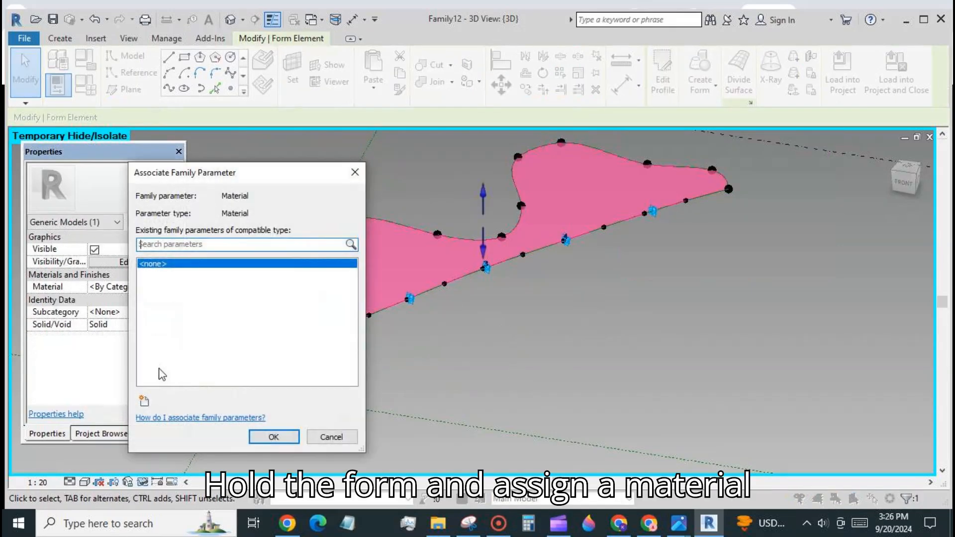
click(144, 400)
text(m)
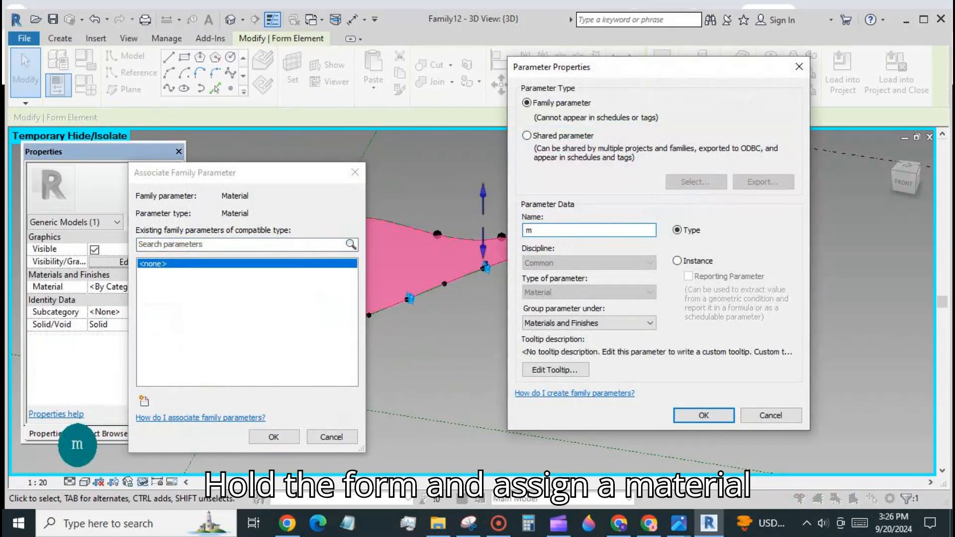
text(aterial)
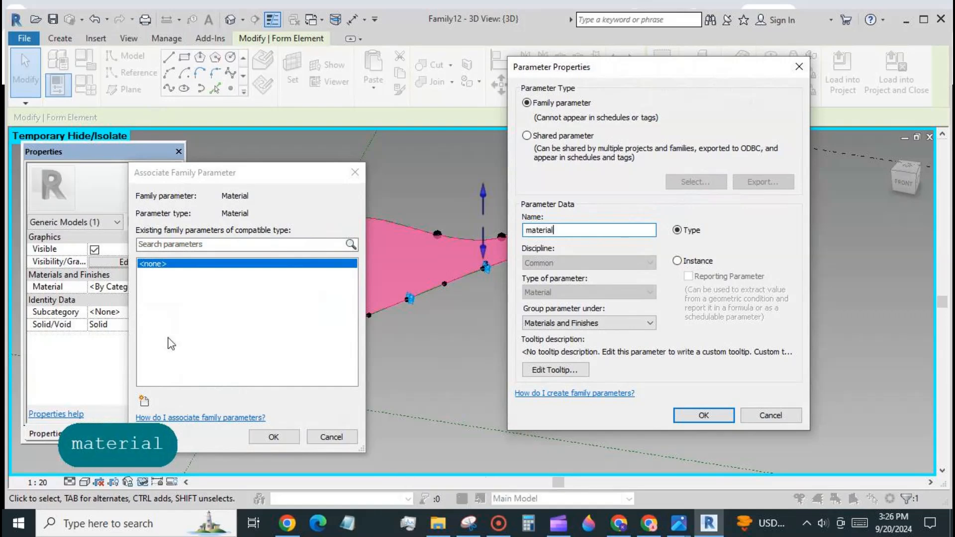
click(679, 420)
click(274, 437)
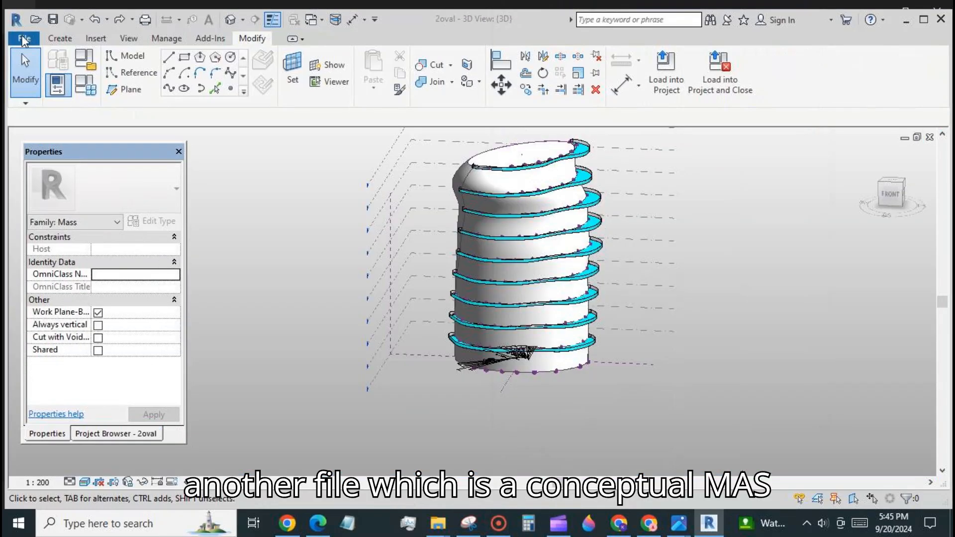
Start a new conceptual mass from Metric Mass.rft and open Elevations > South from the Project Browser.
click(25, 38)
mouse_move(36, 94)
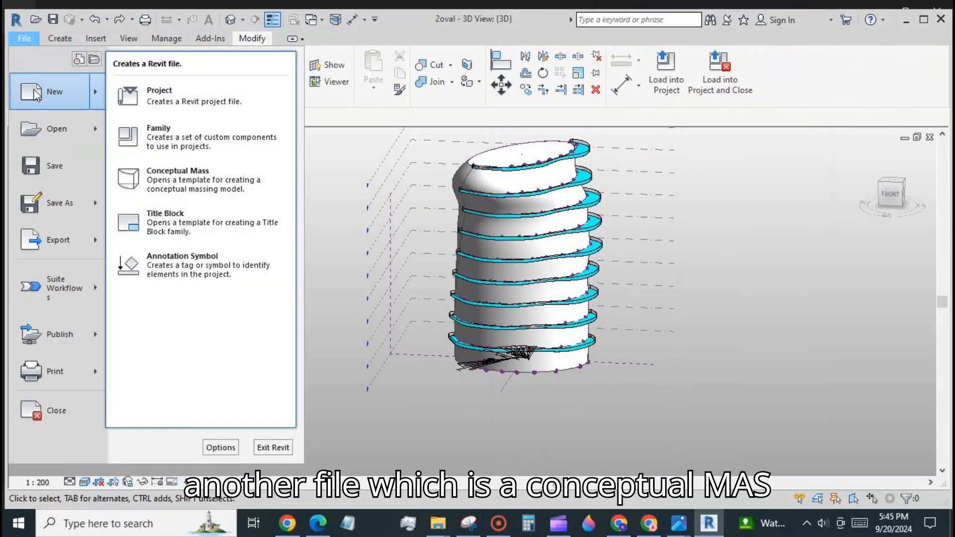
click(179, 177)
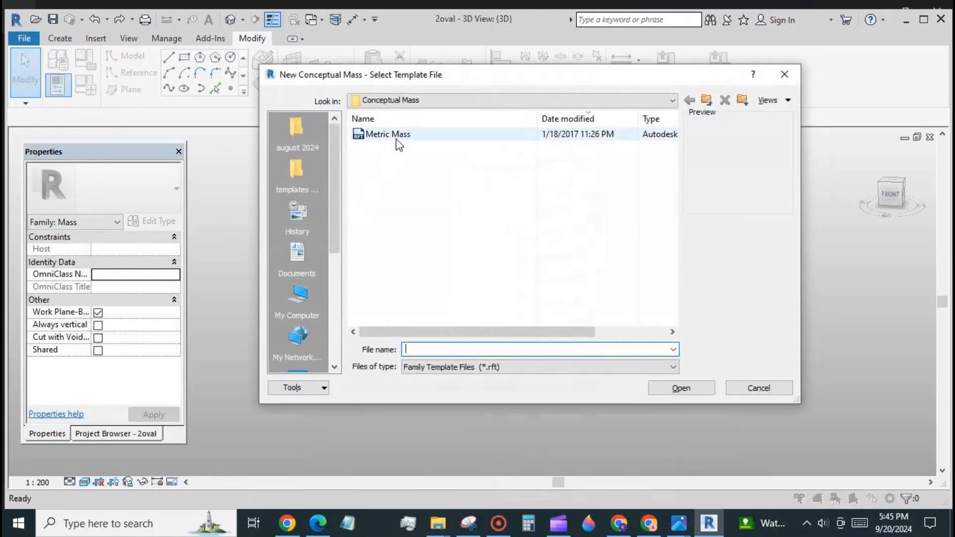
click(398, 142)
click(682, 388)
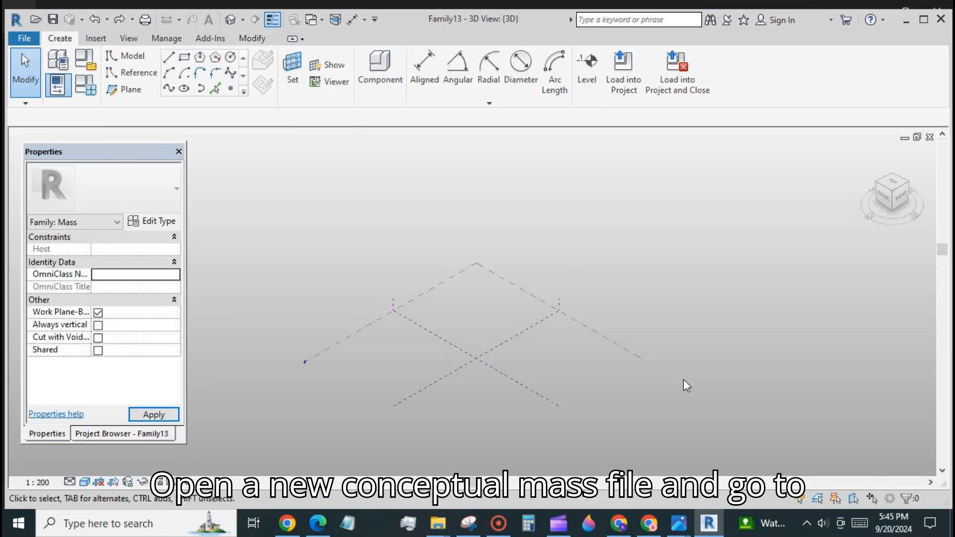
click(121, 435)
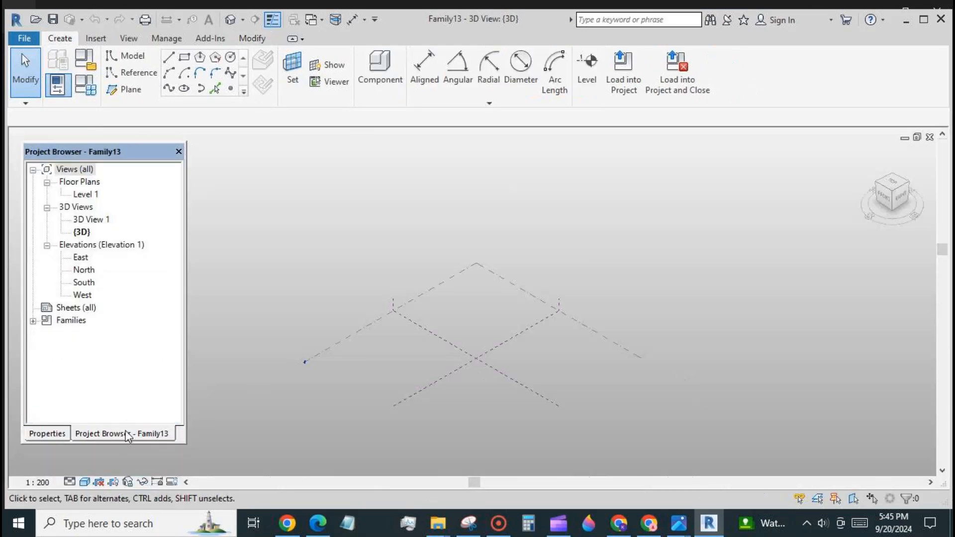
double_click(93, 283)
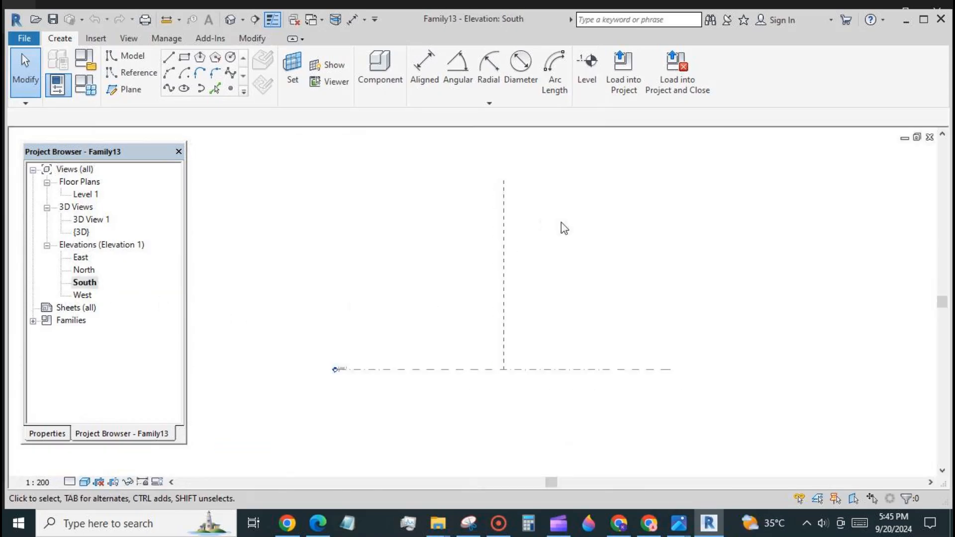
Draw Level 2 across the South elevation at 3800.
click(587, 68)
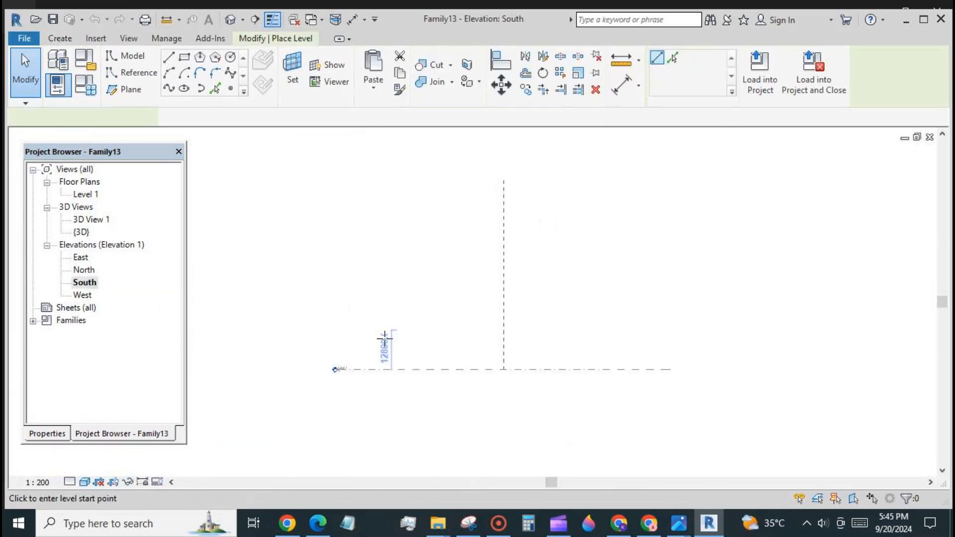
click(333, 358)
click(667, 358)
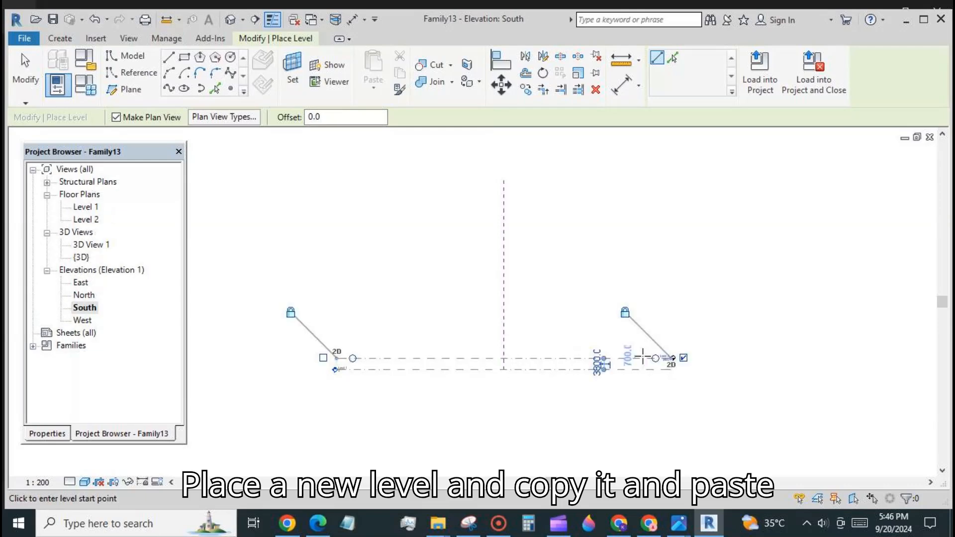
click(22, 54)
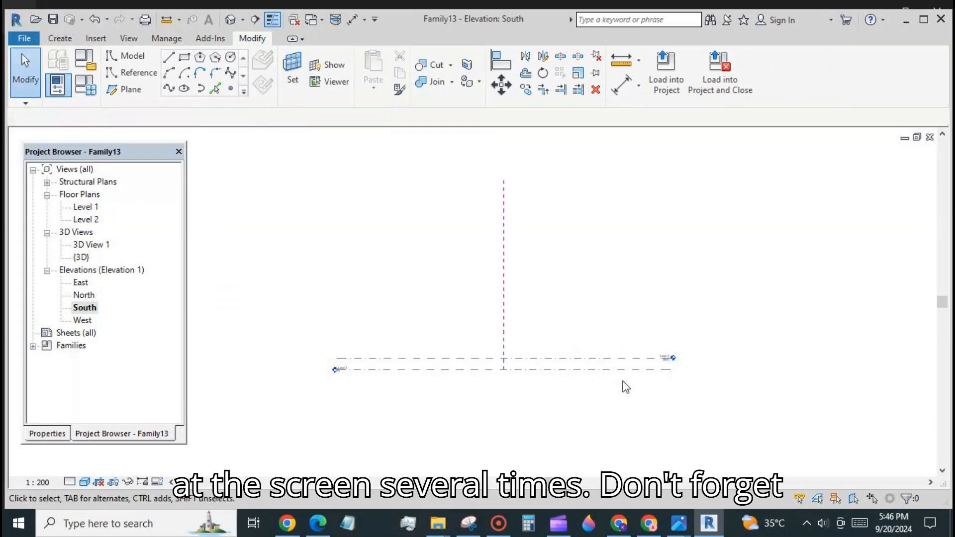
Copy Level 2 upward with Multiple ticked to place Levels 3 through 9.
click(655, 337)
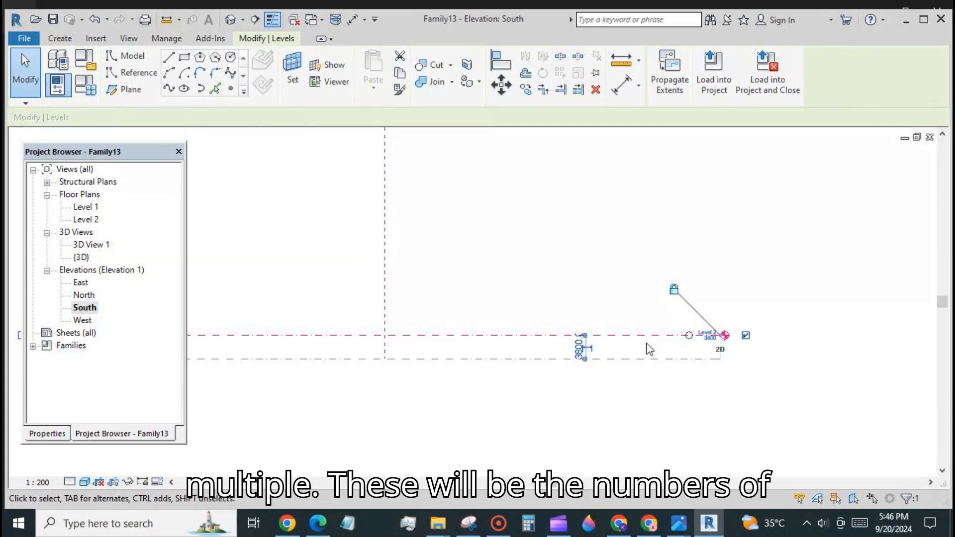
click(526, 89)
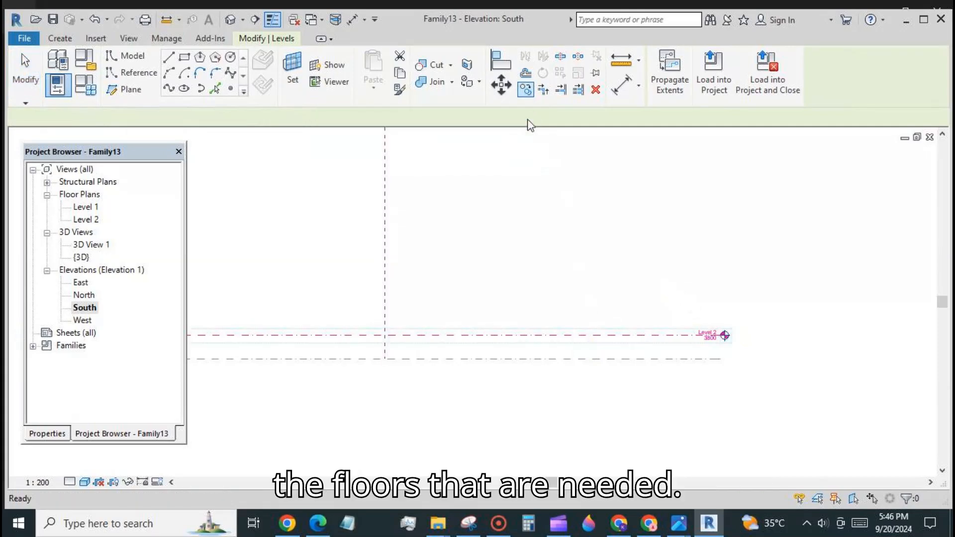
click(644, 336)
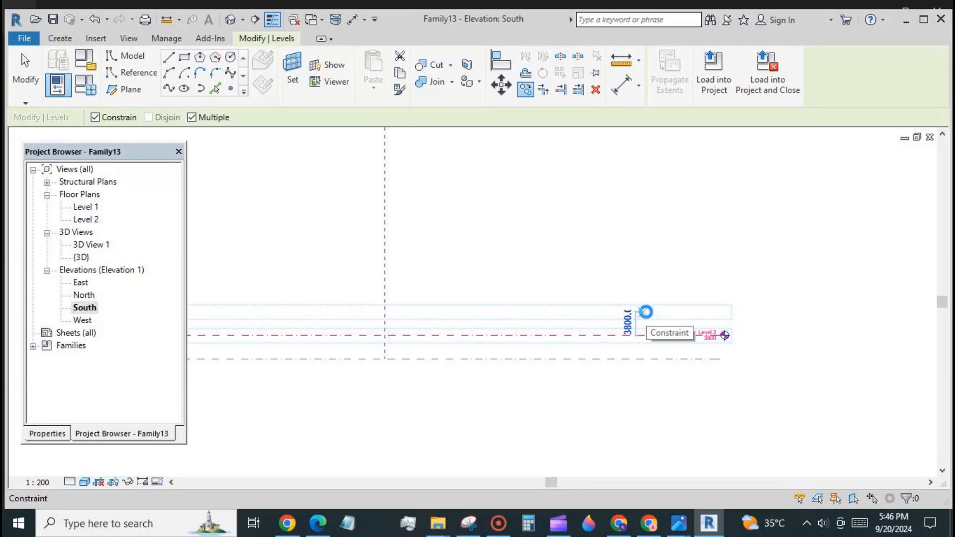
click(645, 312)
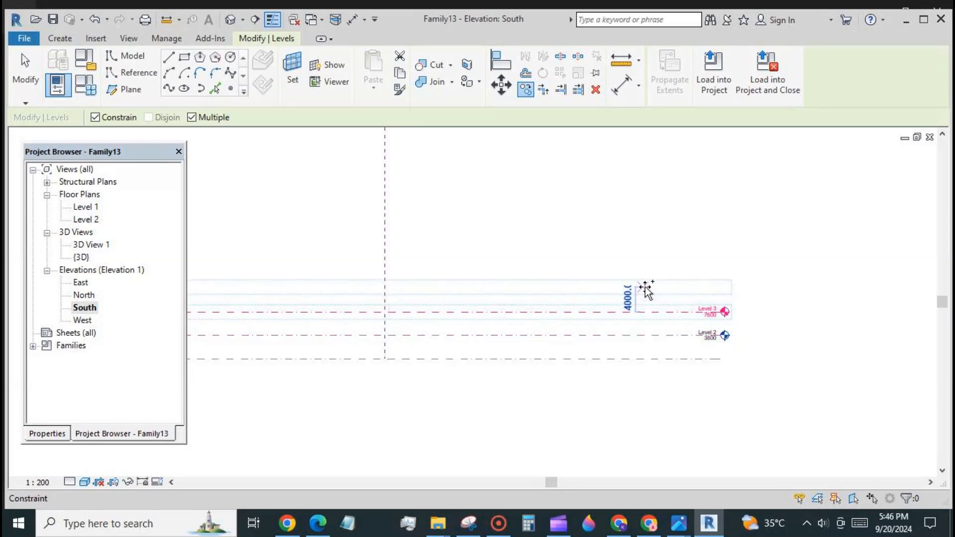
click(645, 285)
click(644, 262)
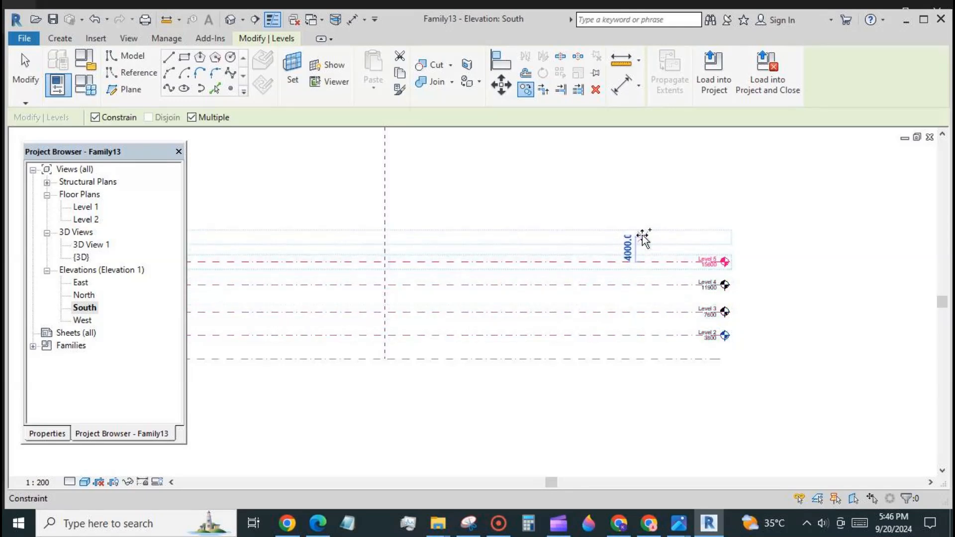
click(643, 233)
click(639, 206)
click(636, 176)
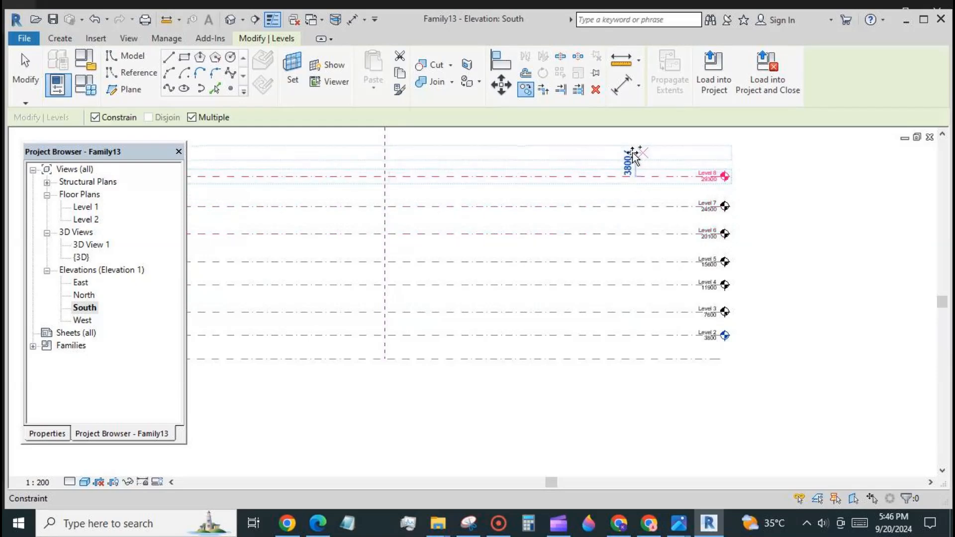
click(633, 153)
Continue the multiple copy higher to add Levels 10, 11 and 12.
scroll(635, 293, down, 2)
click(628, 188)
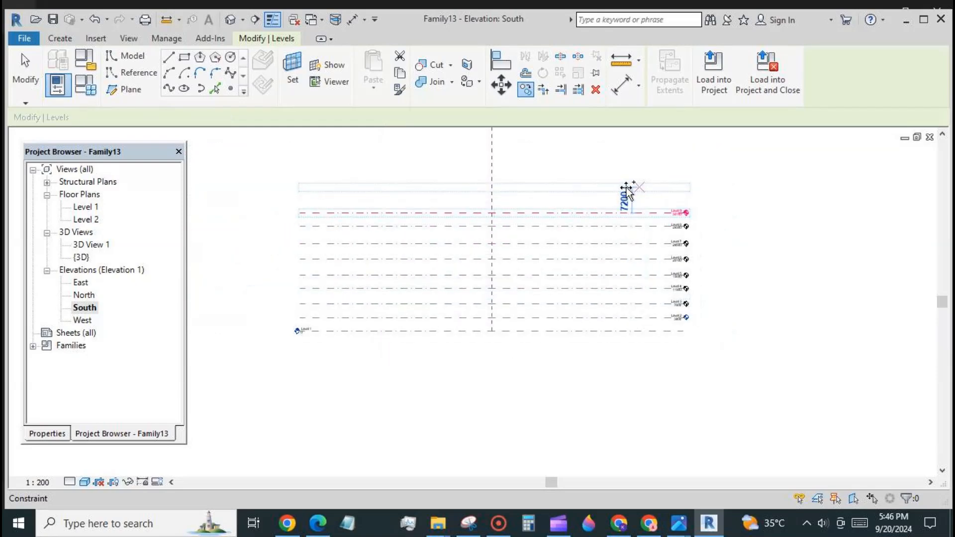
click(627, 164)
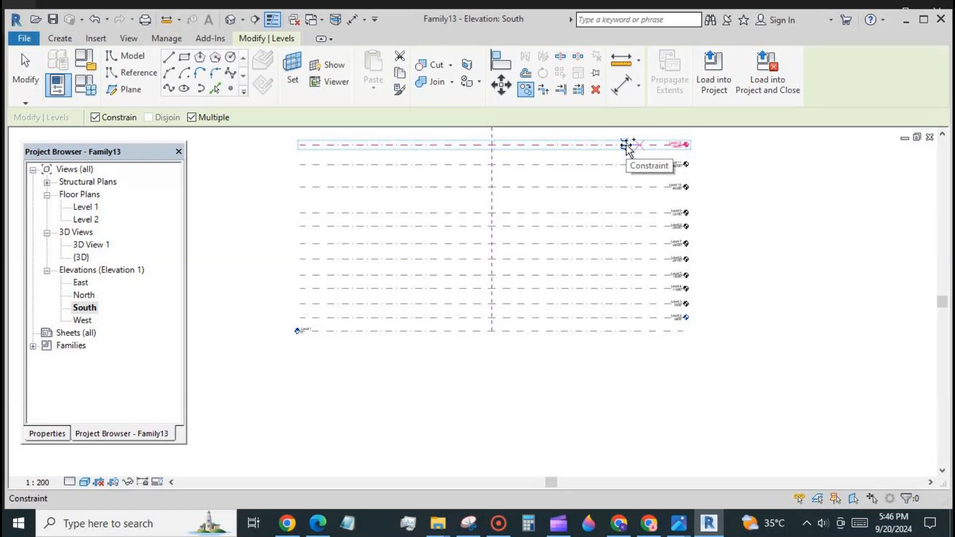
click(628, 146)
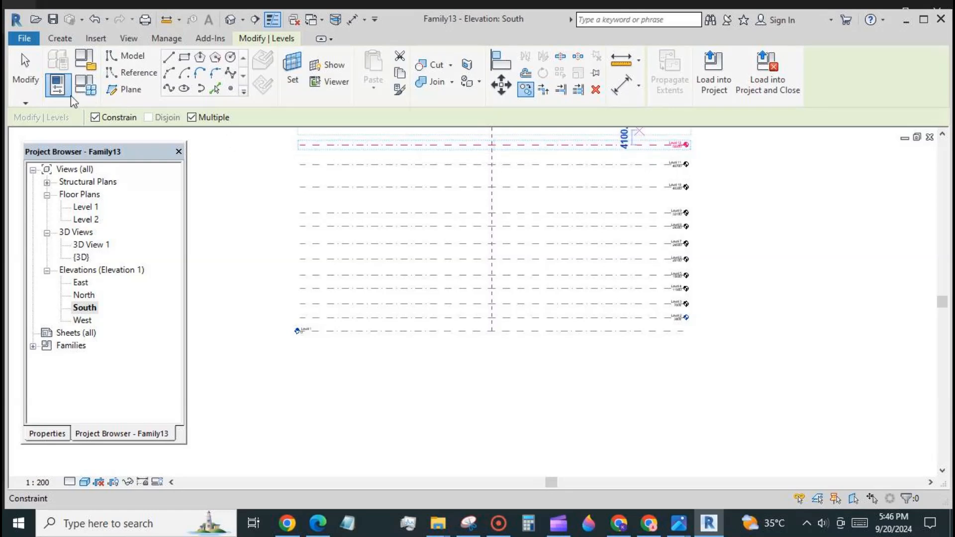
click(24, 75)
Start an aligned dimension string picking Levels 2 through 9.
scroll(672, 327, up, 2)
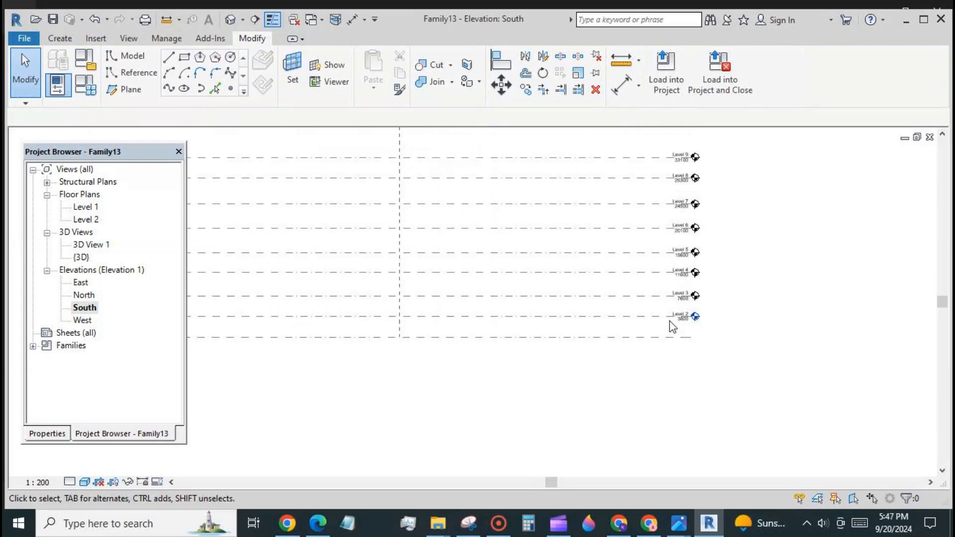
click(619, 88)
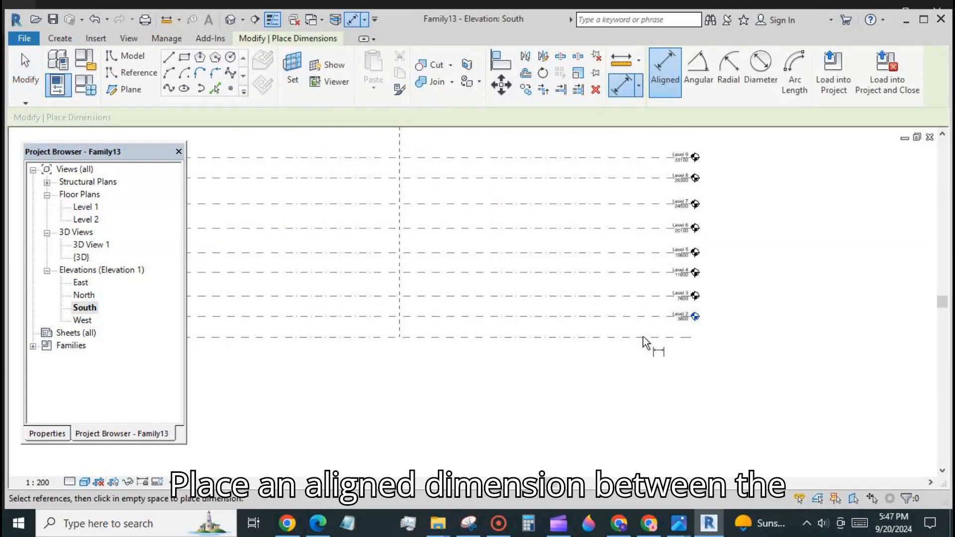
click(644, 317)
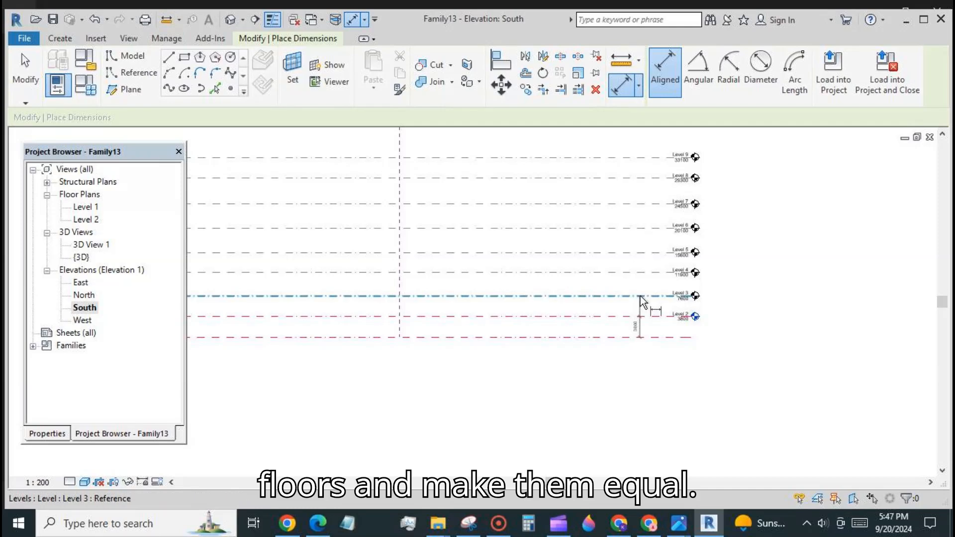
click(639, 296)
click(637, 272)
click(639, 253)
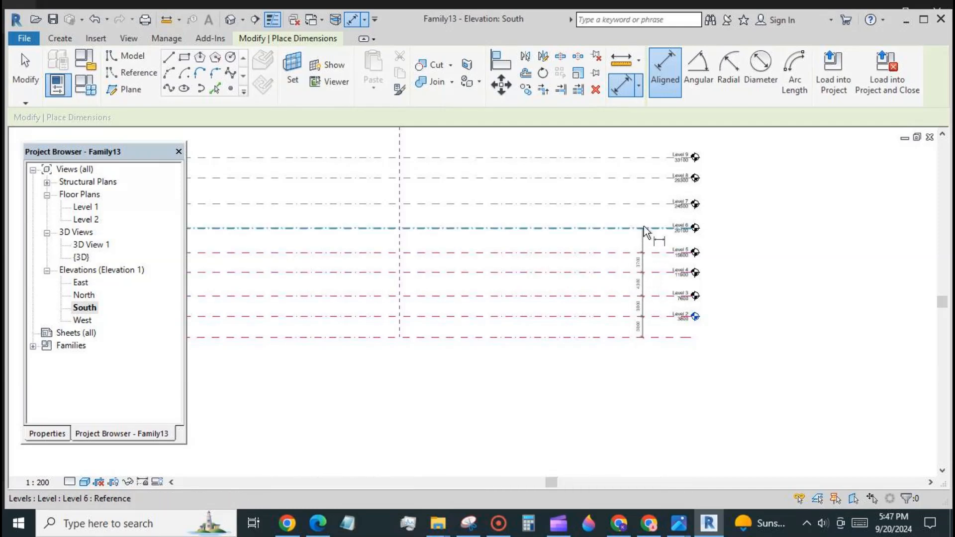
click(644, 227)
click(644, 202)
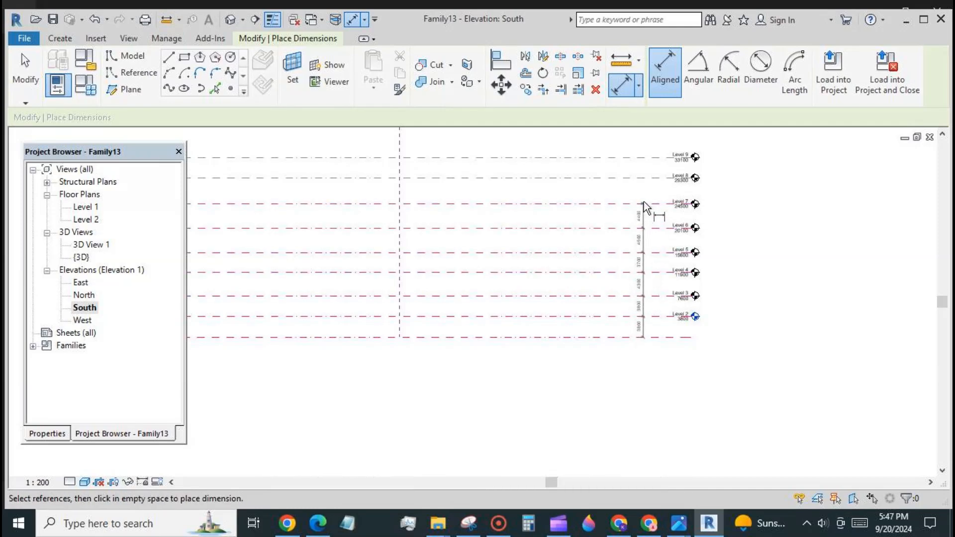
click(645, 178)
click(646, 157)
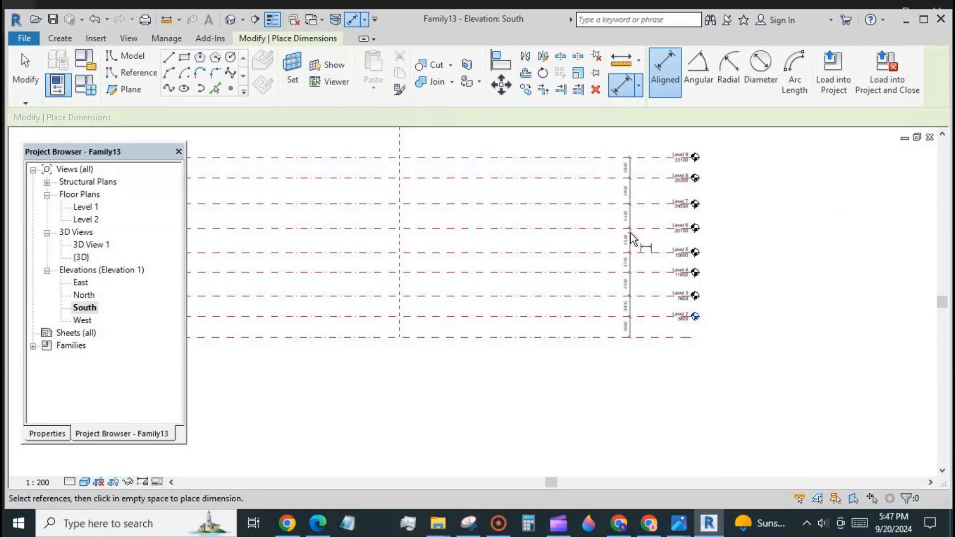
Add Levels 10–12, place the dimension string beside the level heads and toggle EQ.
scroll(627, 175, down, 2)
scroll(632, 351, down, 1)
click(626, 204)
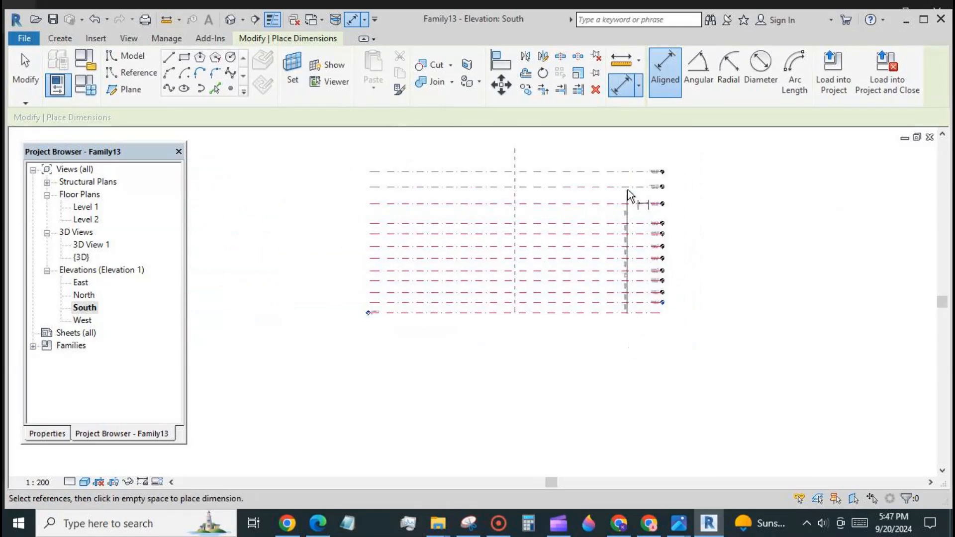
click(629, 186)
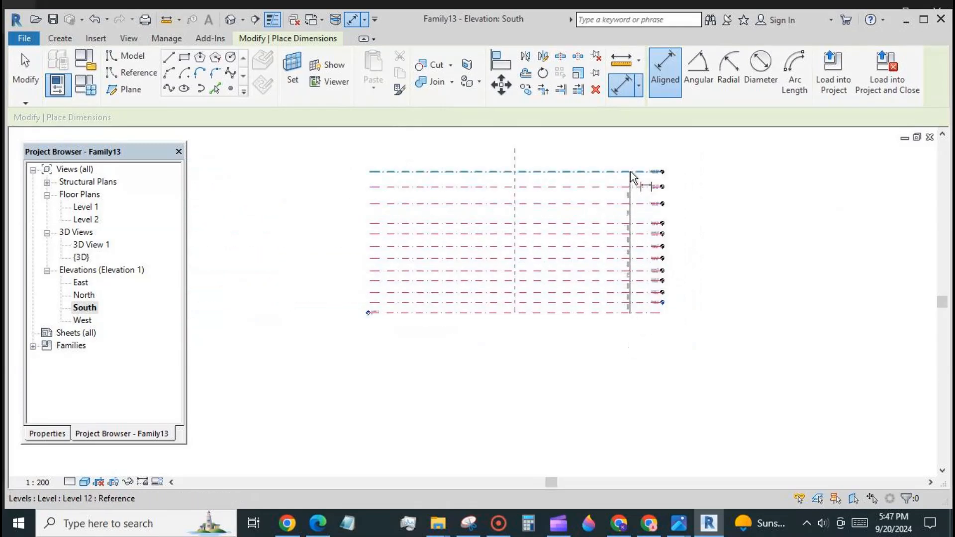
click(631, 171)
click(704, 164)
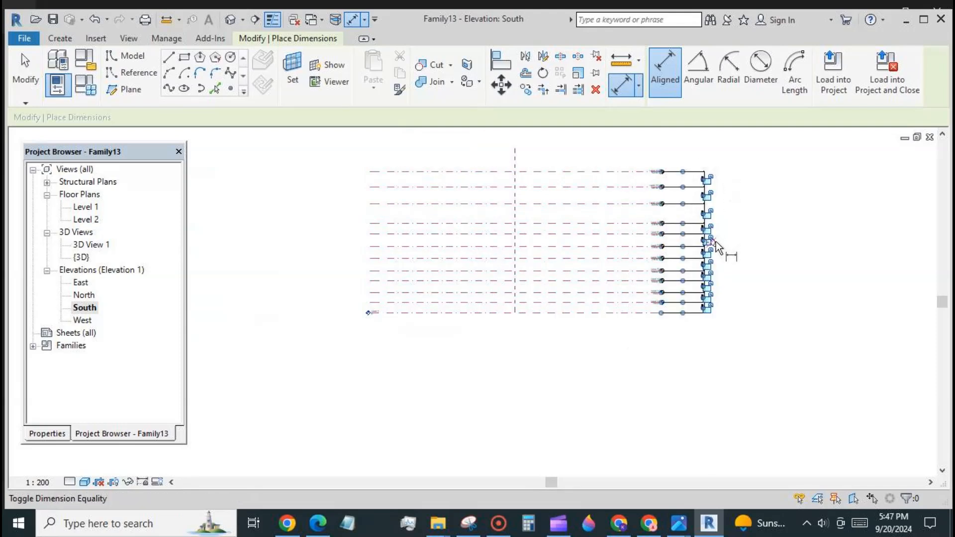
click(714, 241)
click(41, 79)
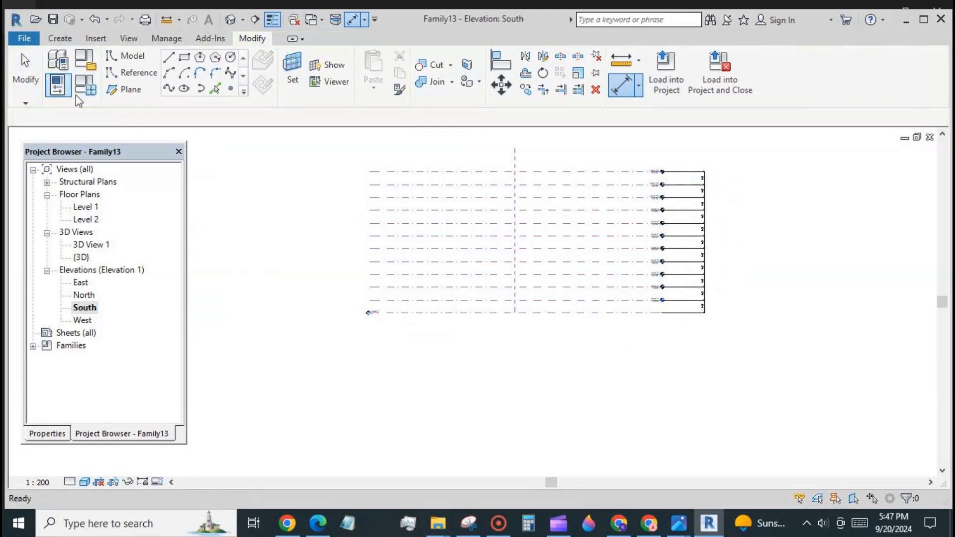
Set Level 2's height to 4000, giving 4000 spacing, then open the Level 1 plan.
scroll(699, 298, up, 5)
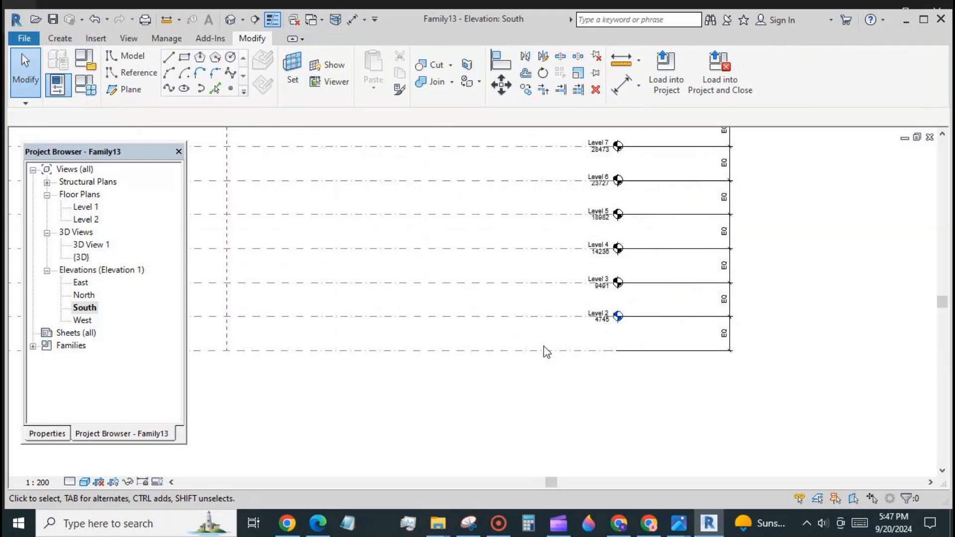
click(497, 317)
click(577, 326)
text(4)
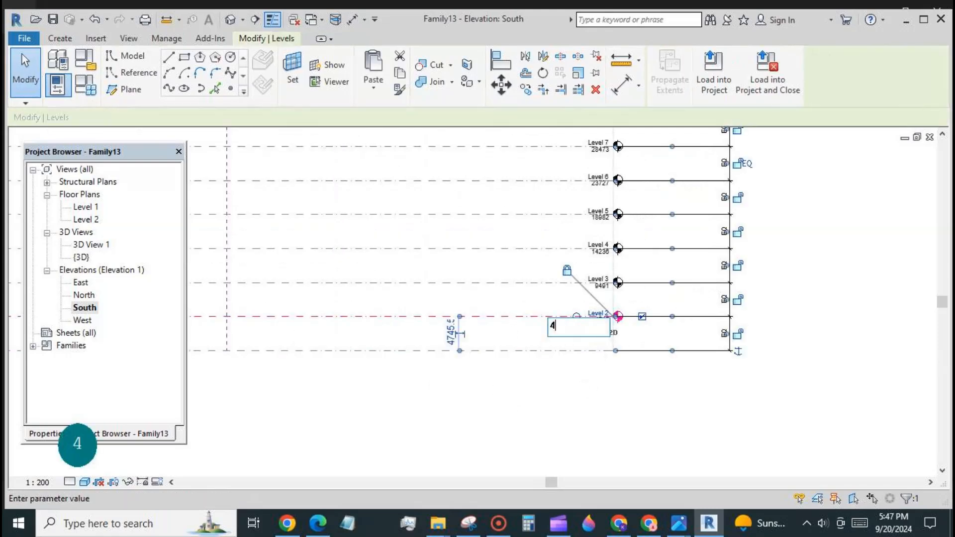
text(000)
key(Return)
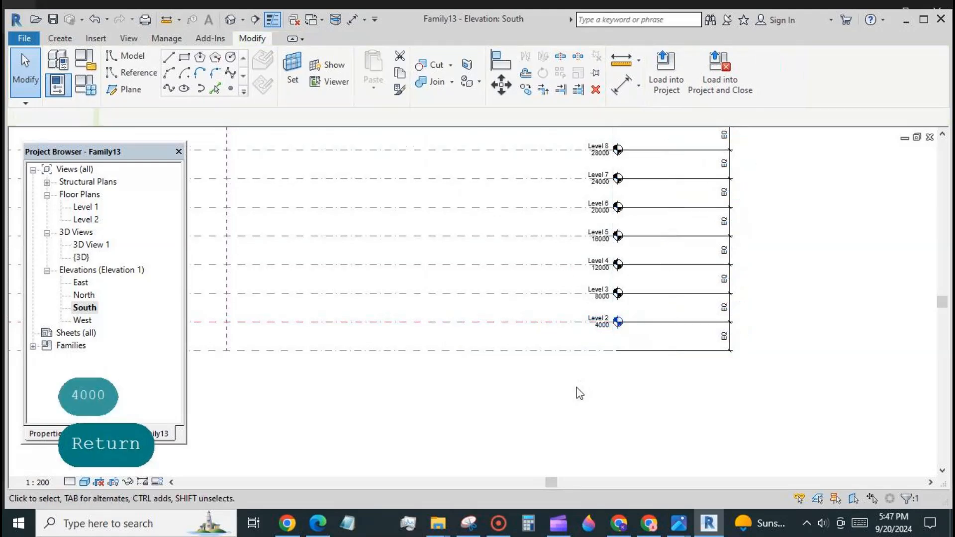
scroll(687, 350, down, 3)
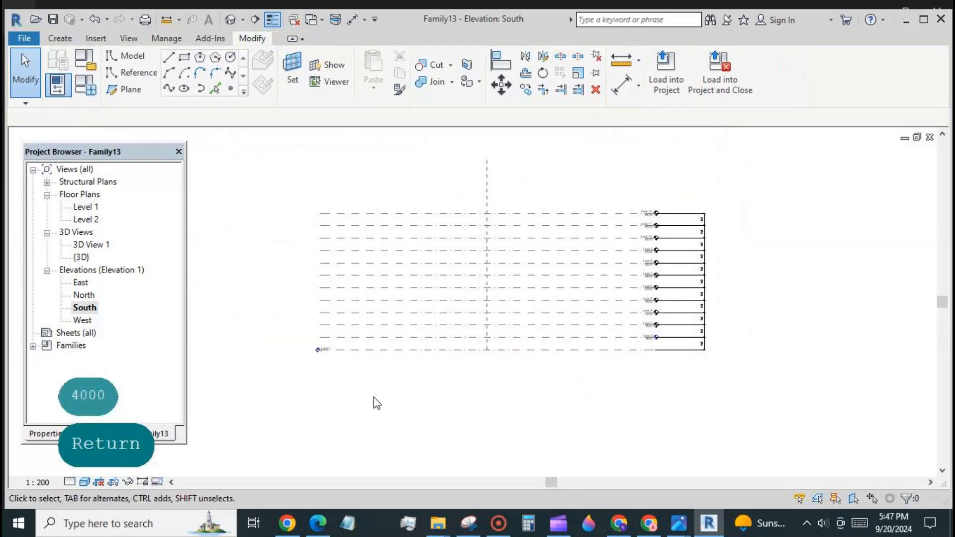
double_click(99, 208)
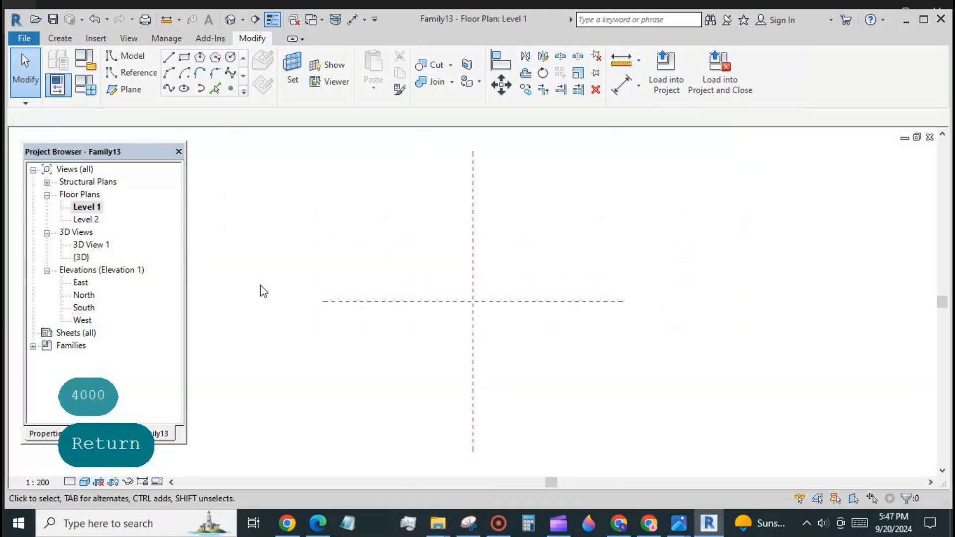
Draw a model-line ellipse centred on the reference-plane crossing with radii 13900 and 9700.
click(184, 88)
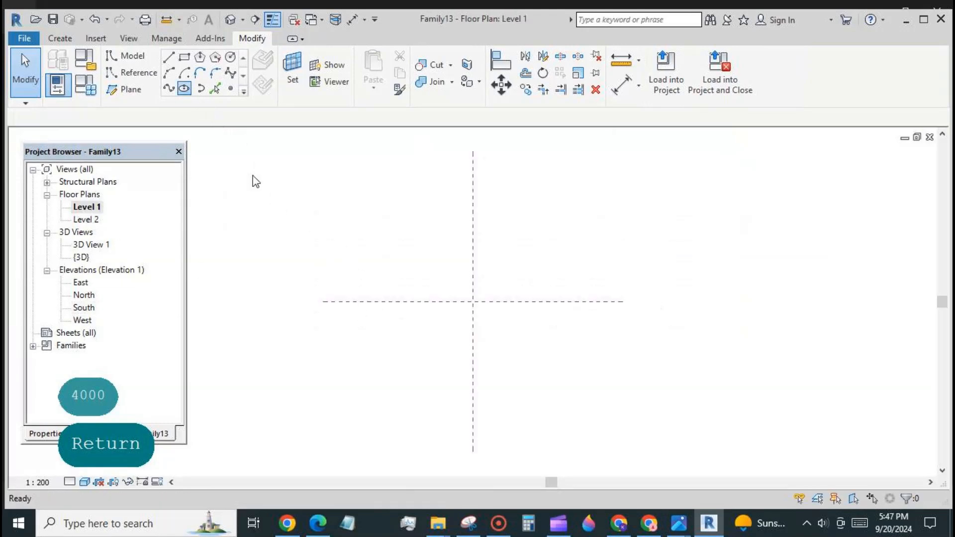
click(473, 301)
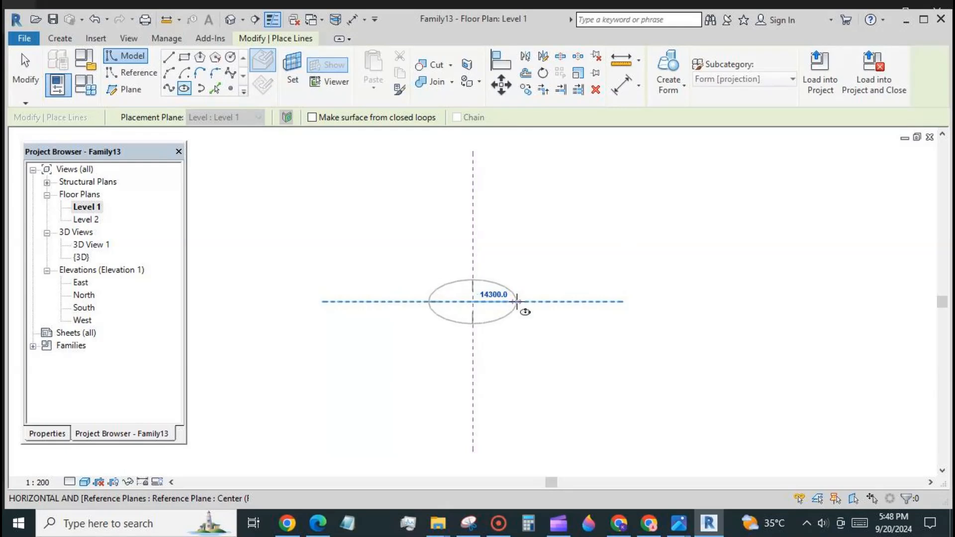
click(515, 301)
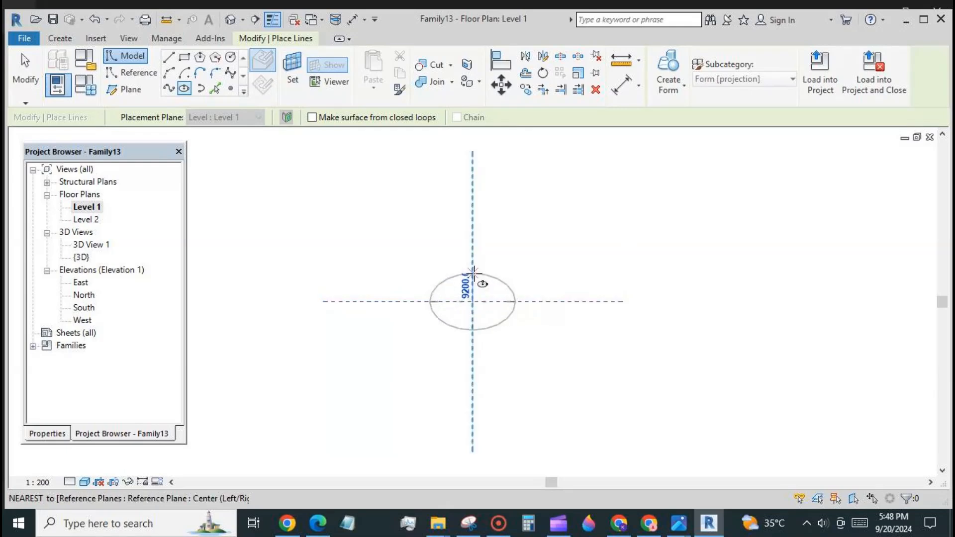
click(472, 272)
click(25, 72)
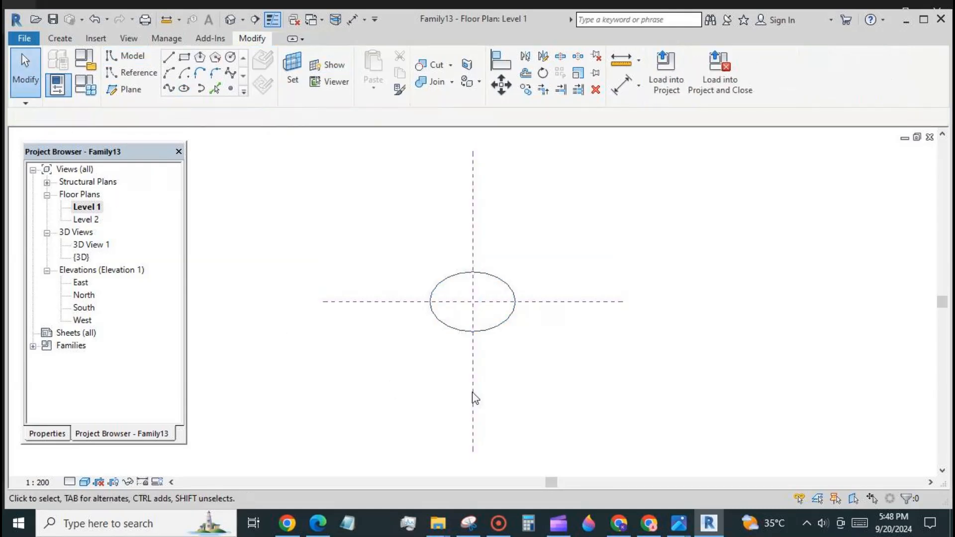
click(486, 331)
scroll(485, 298, up, 3)
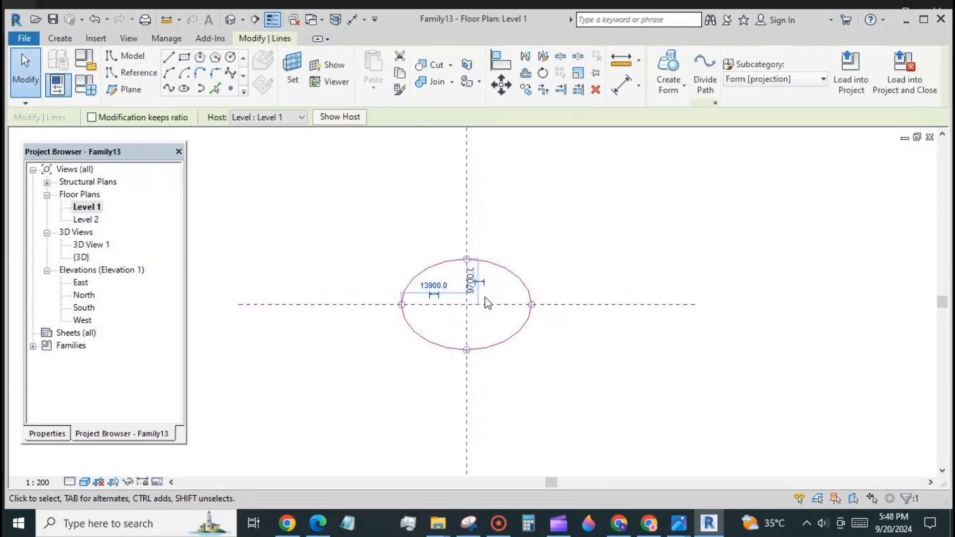
Make the horizontal radius dimension permanent and label it with new parameter r1.
click(426, 298)
click(751, 75)
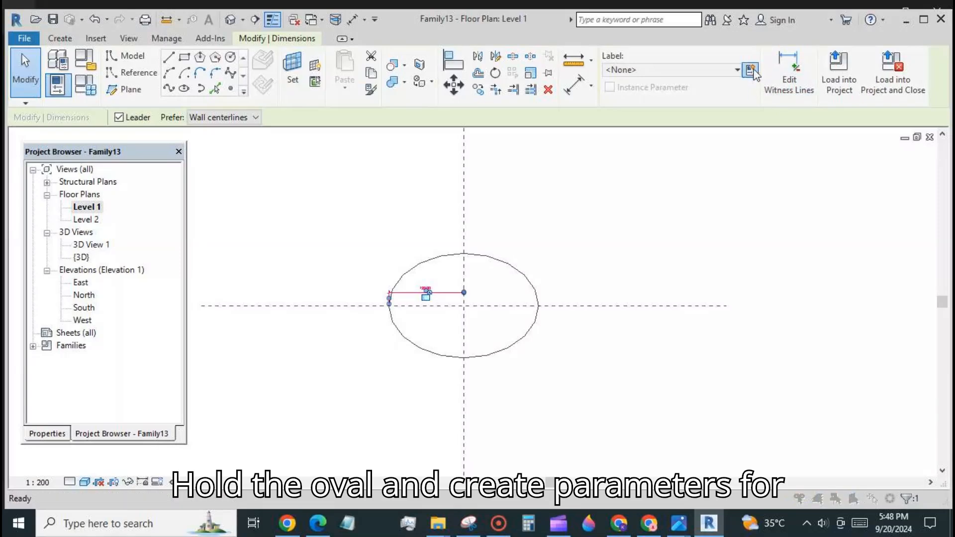
text(r1)
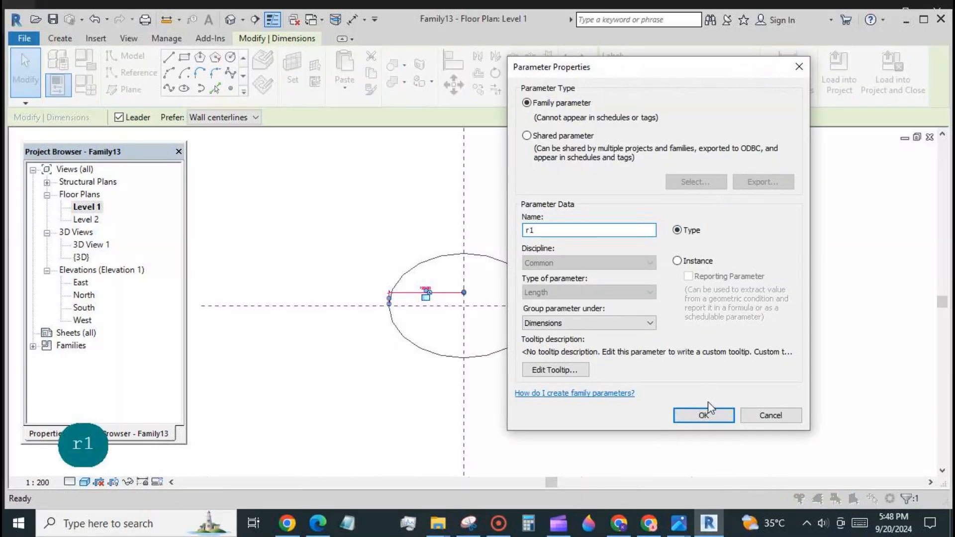
click(704, 415)
key(Escape)
Make the vertical radius dimension permanent and label it with new parameter r2.
click(521, 295)
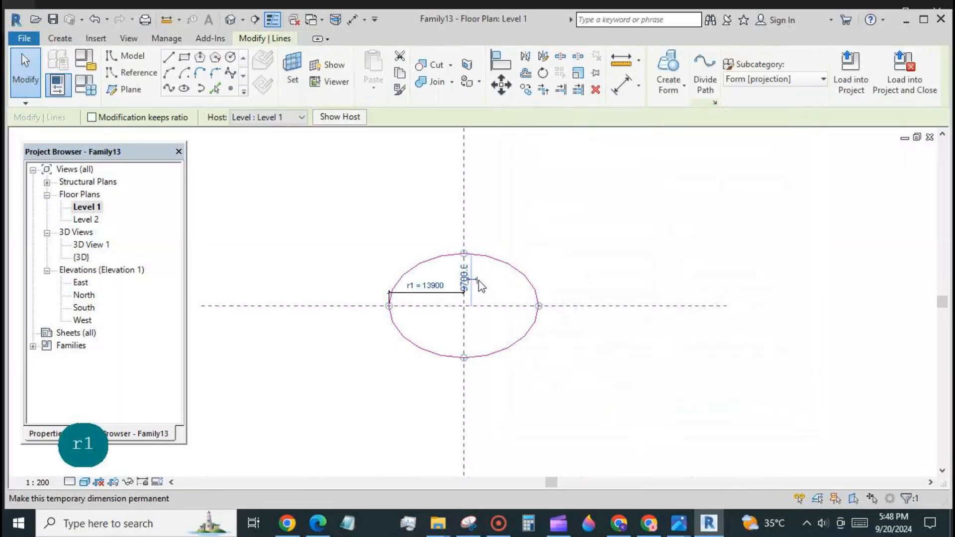
click(466, 274)
click(471, 277)
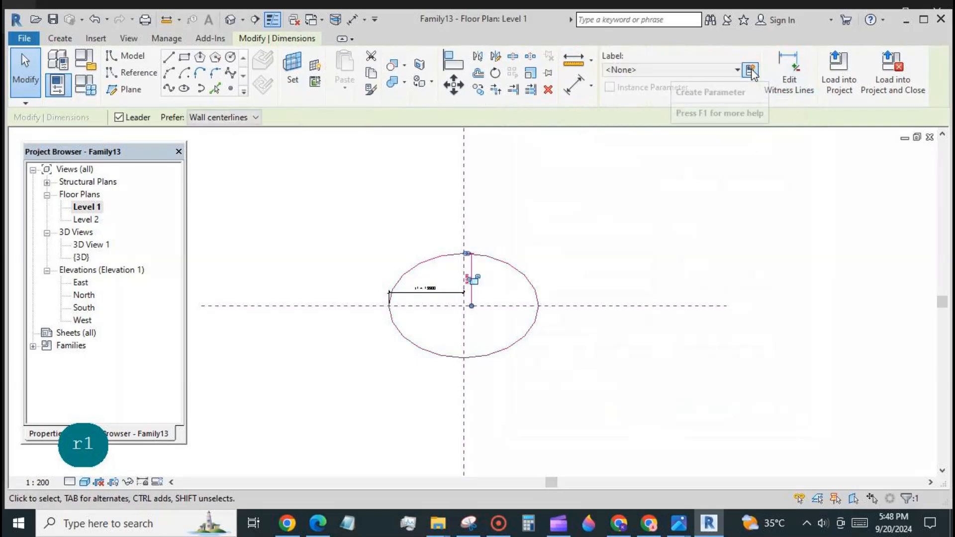
click(751, 70)
text(e)
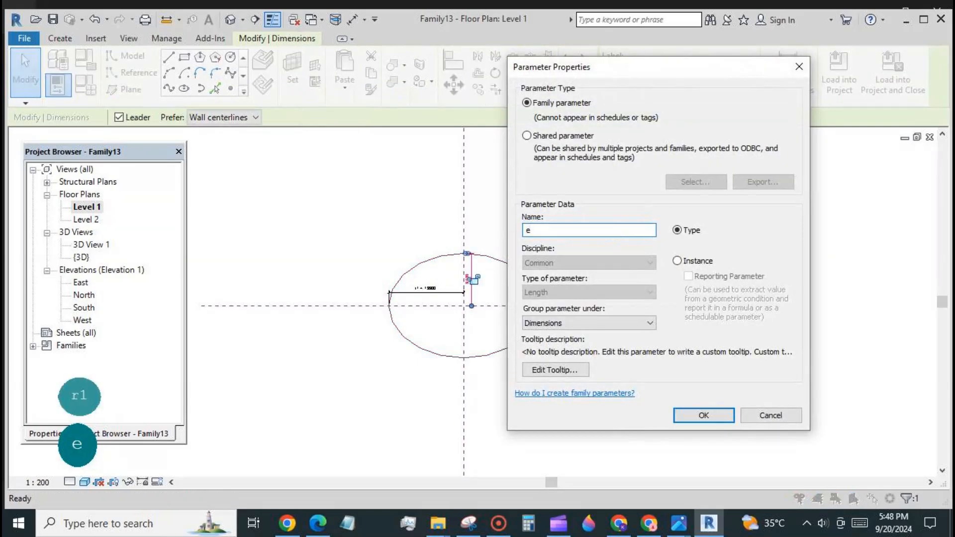
key(BackSpace)
text(r2)
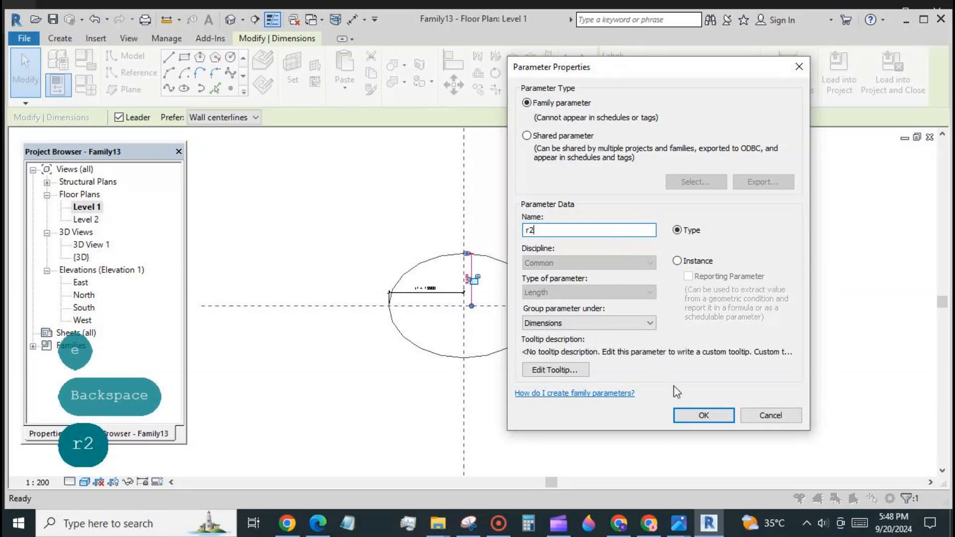
click(702, 416)
click(665, 404)
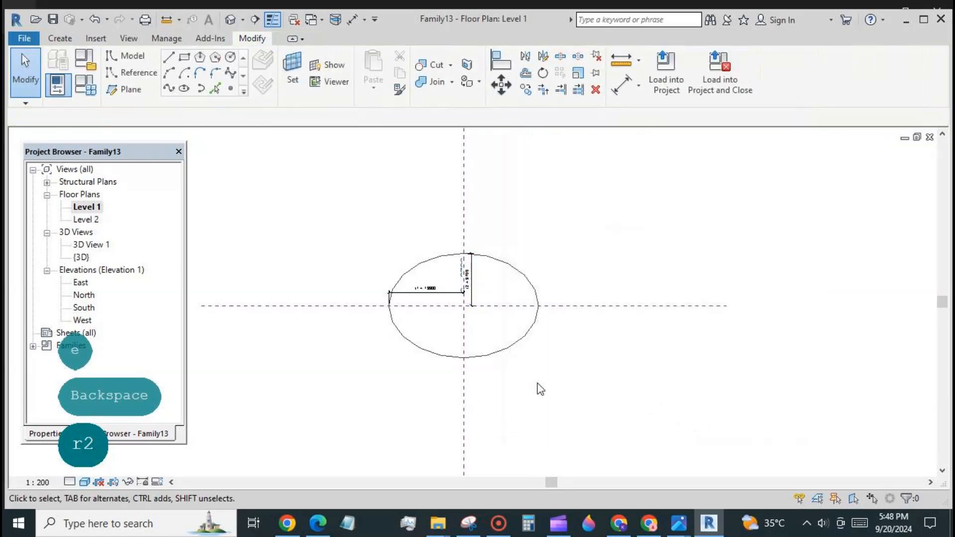
Turn on Center Mark Visible and Is Reference Line for the ellipse.
click(508, 355)
click(50, 434)
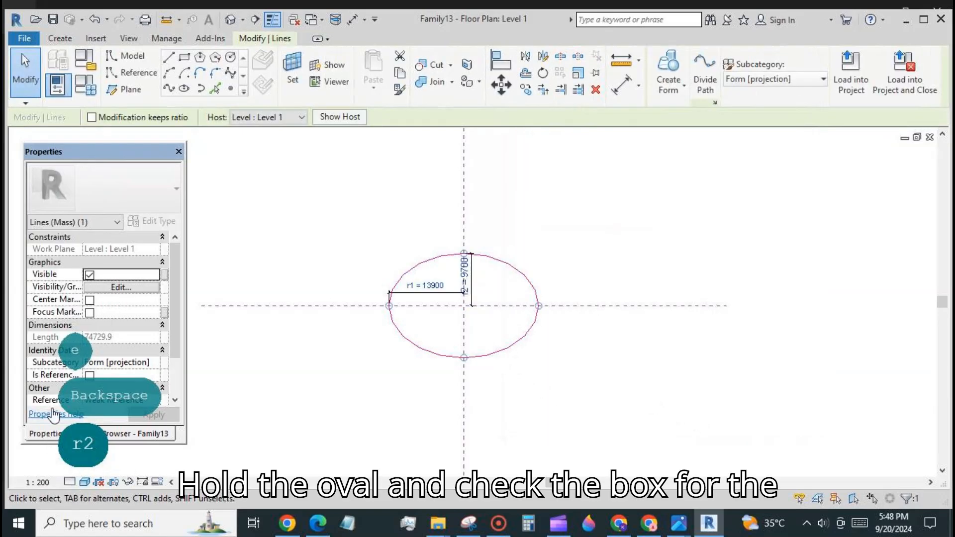
click(89, 300)
click(90, 375)
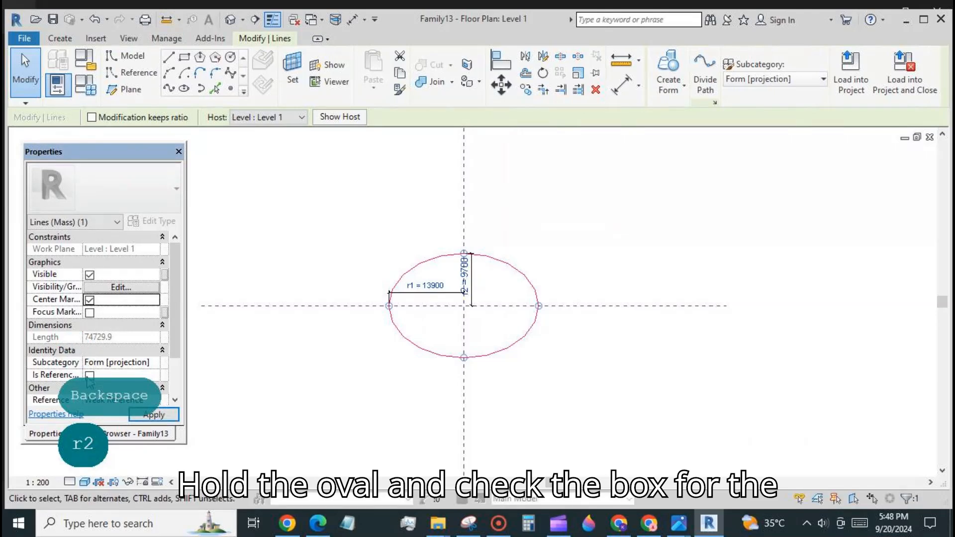
click(293, 379)
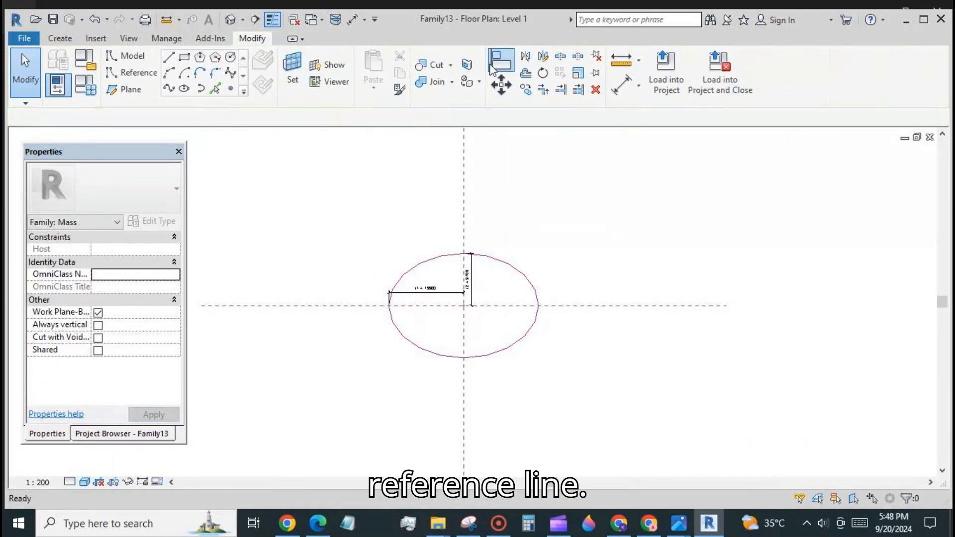
Align the ellipse's centre mark to both the vertical and horizontal reference planes.
click(501, 61)
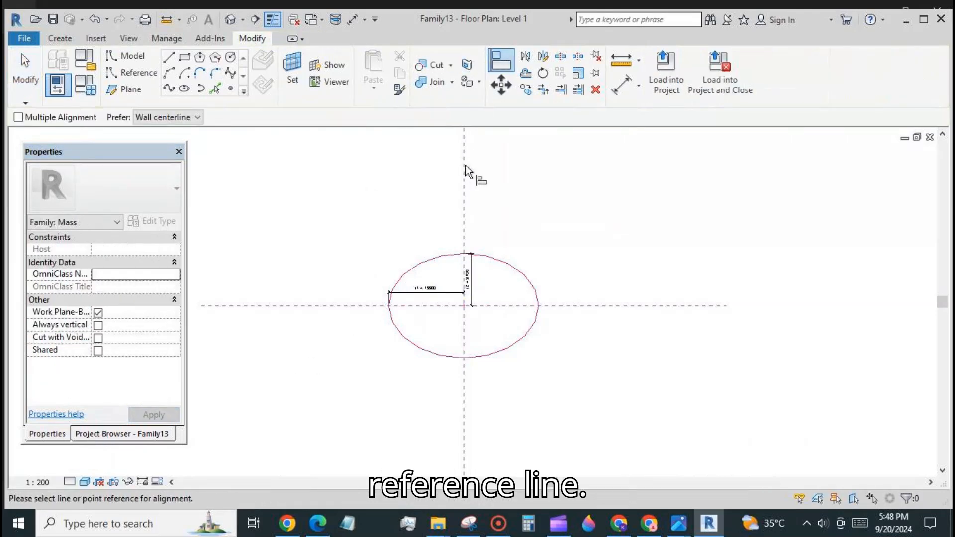
click(465, 307)
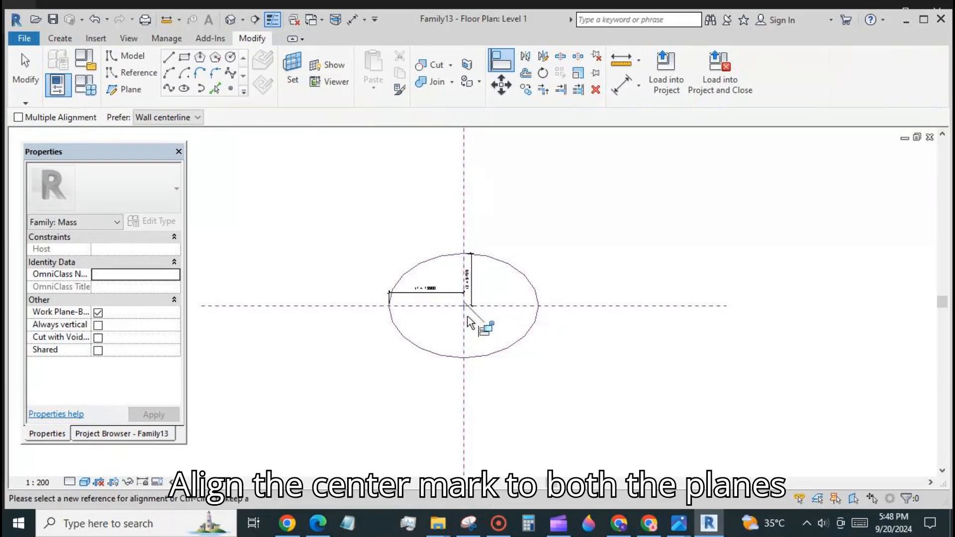
click(587, 307)
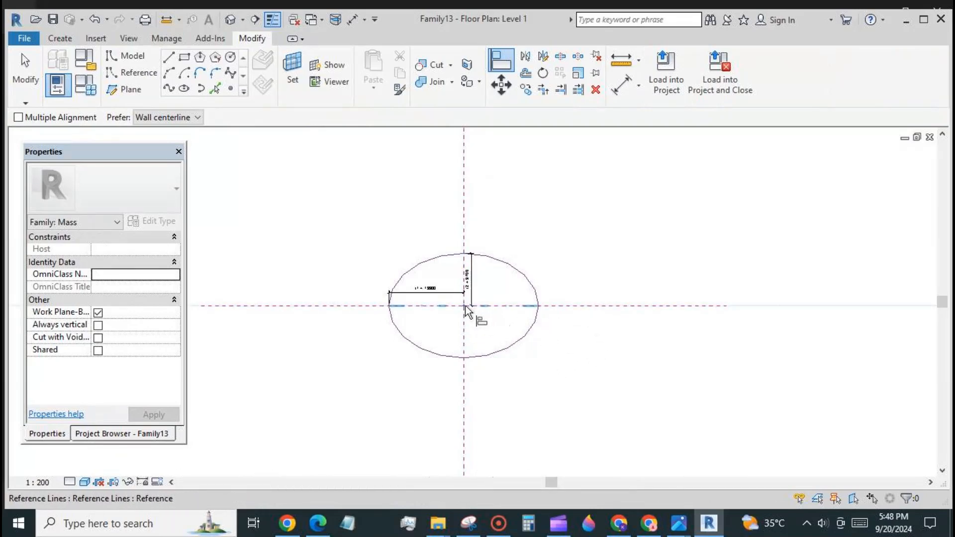
scroll(464, 315, up, 4)
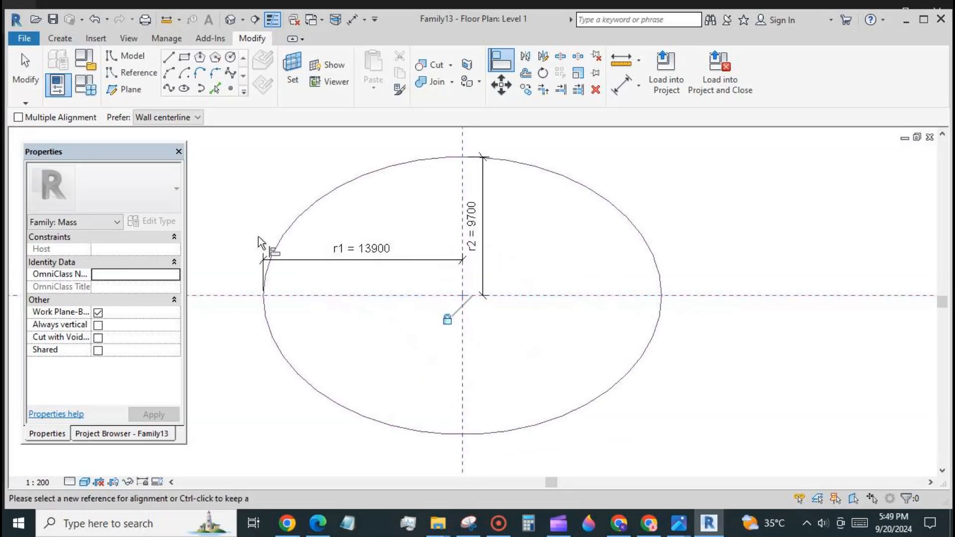
key(Escape)
scroll(491, 328, down, 2)
scroll(488, 322, down, 1)
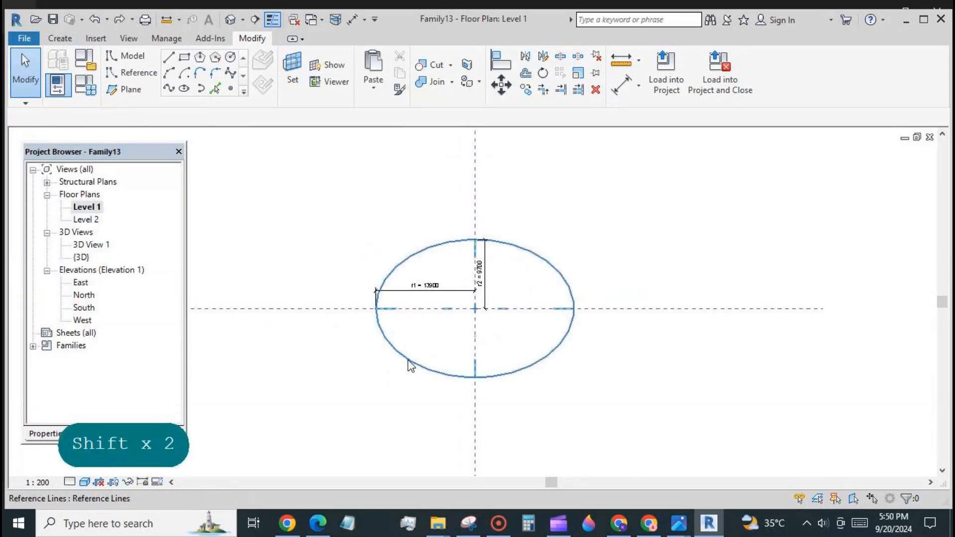
Divide the oval reference line into a path whose node count uses new parameter n.
click(408, 359)
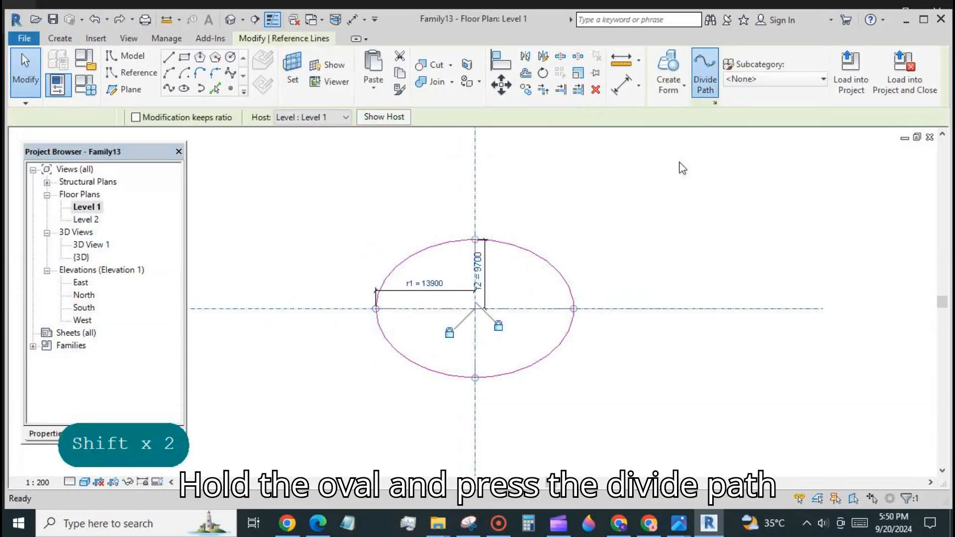
click(706, 72)
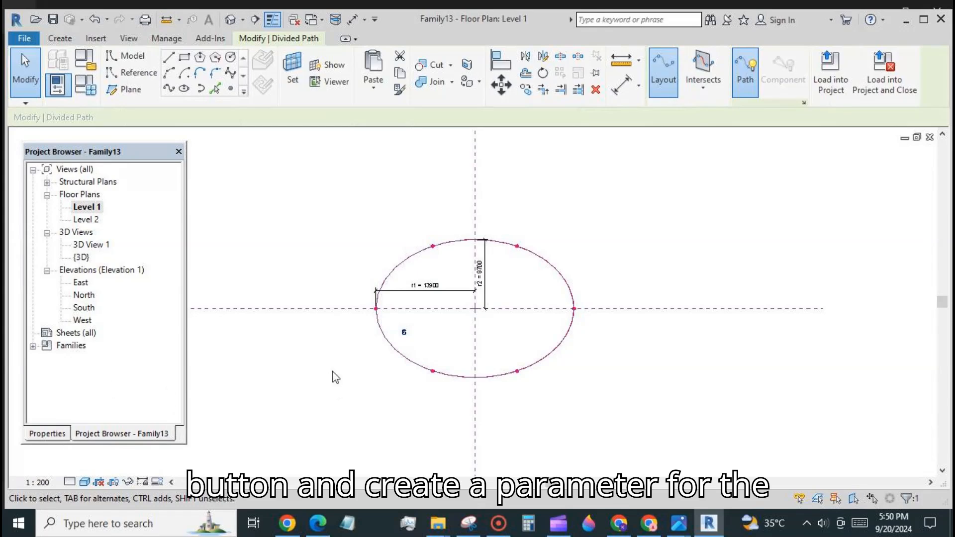
click(47, 433)
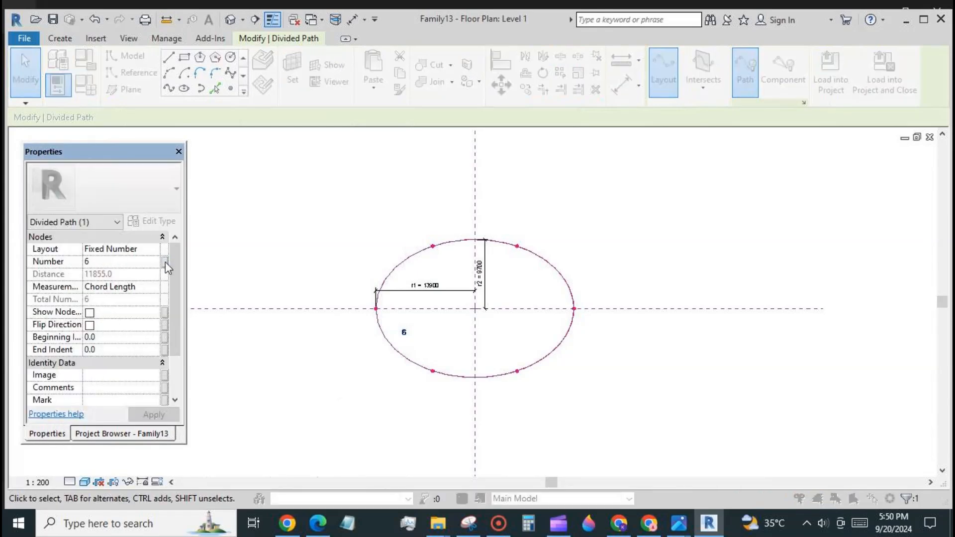
click(165, 262)
click(144, 400)
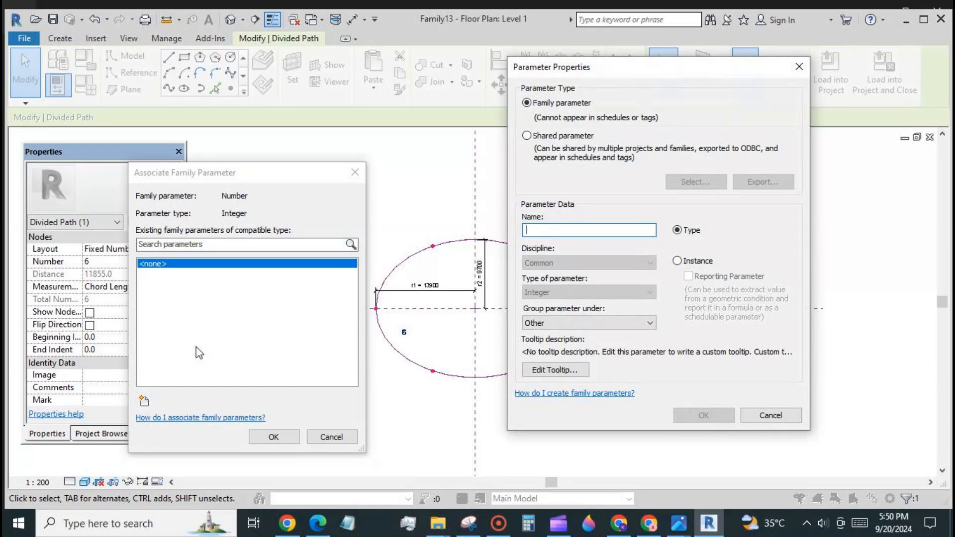
text(n)
click(721, 417)
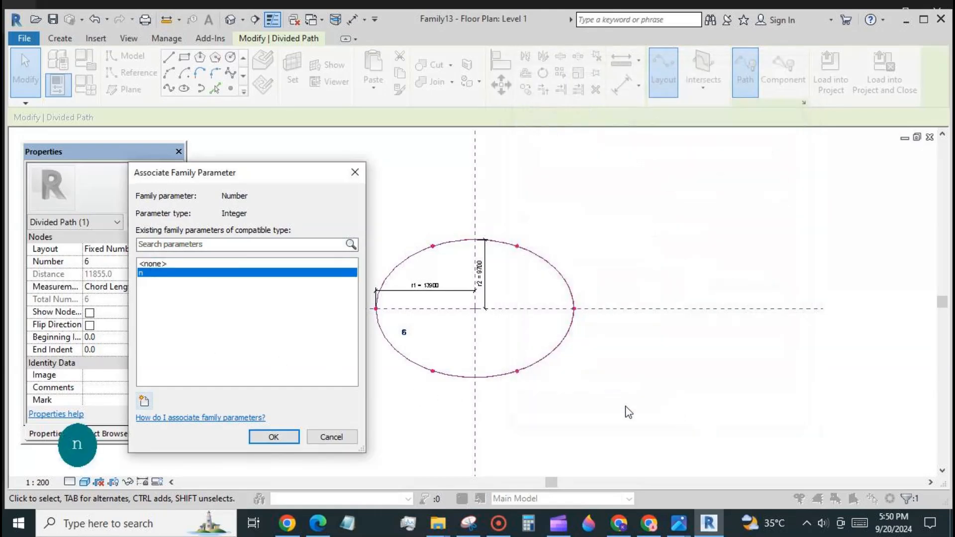
click(280, 440)
In Family Types, set r1 to 15000 and n to 11.
click(80, 84)
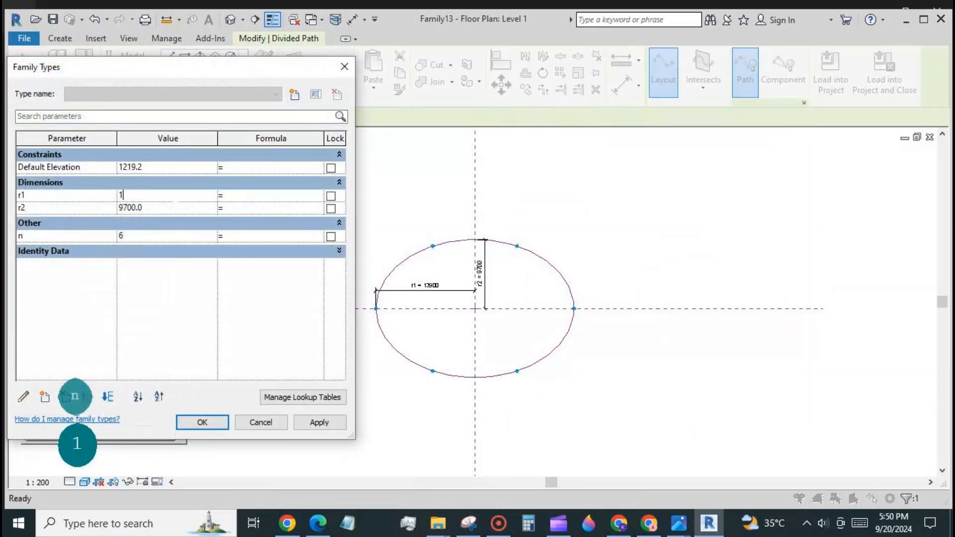
text(15000)
click(169, 208)
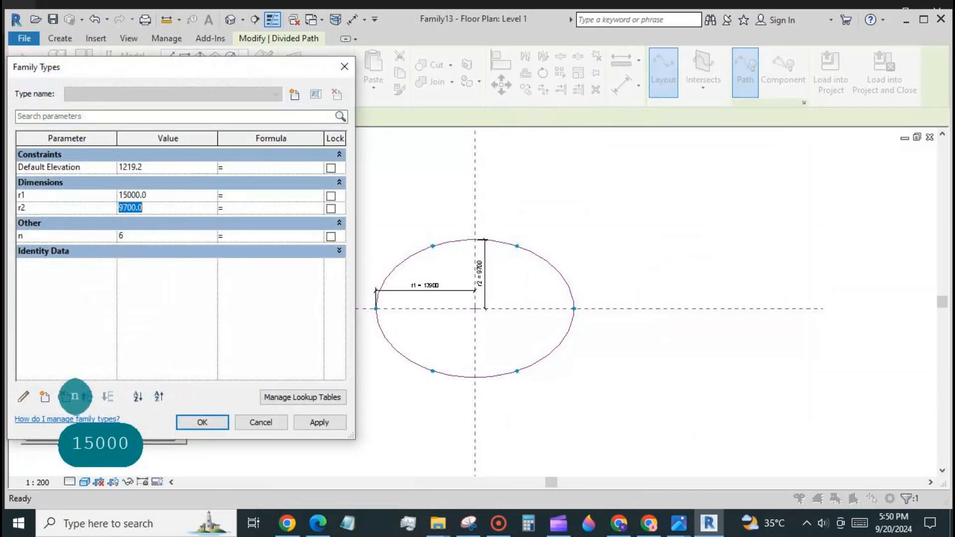
text(1)
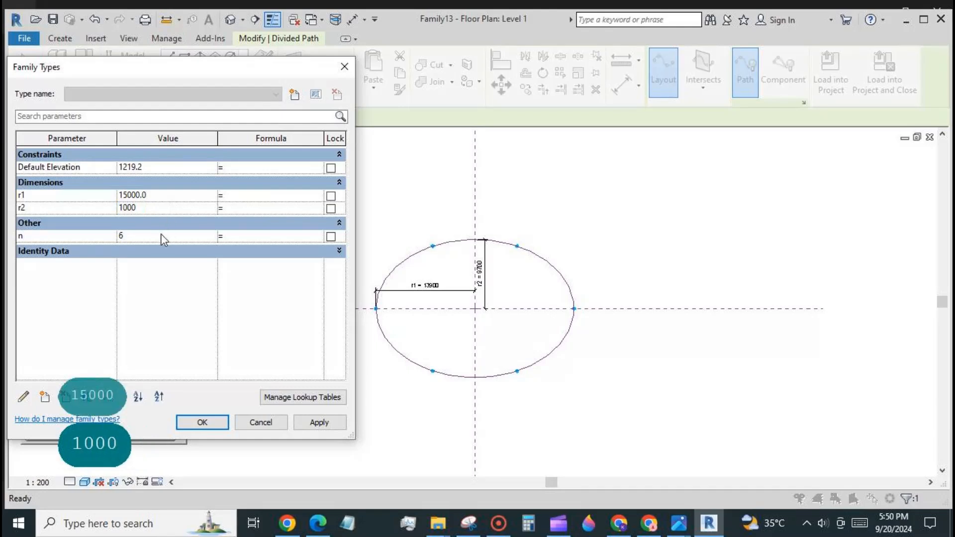
text(12)
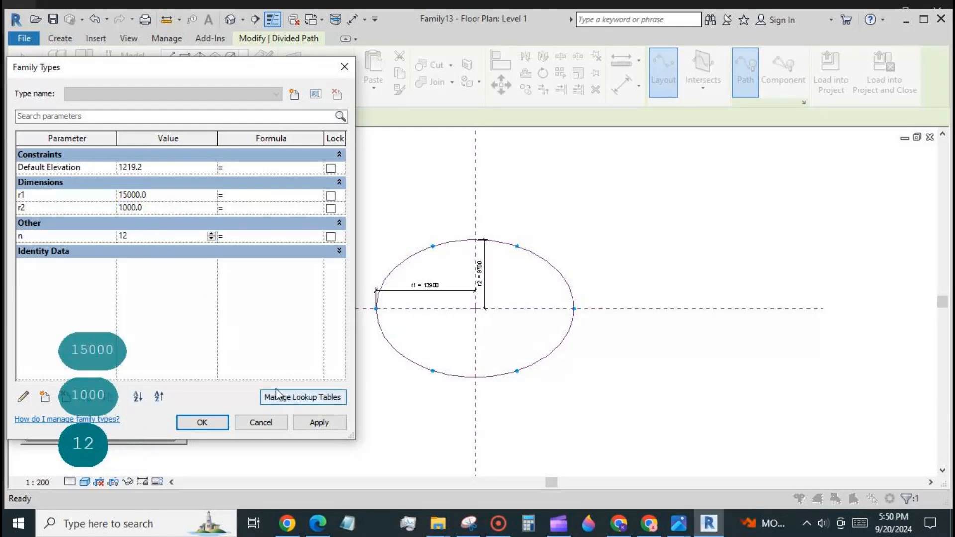
text(1)
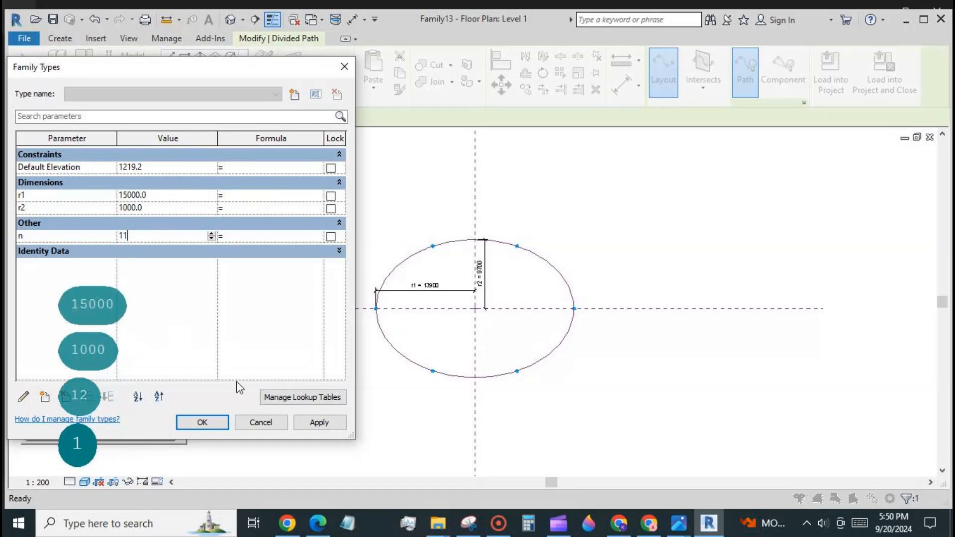
click(312, 422)
click(203, 423)
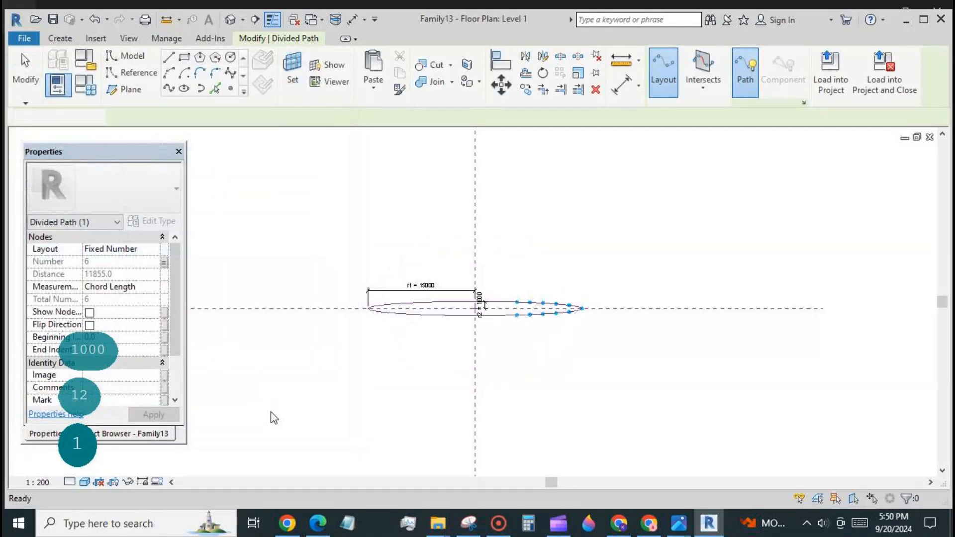
click(301, 390)
Correct r2 to 10000 in Family Types.
click(85, 86)
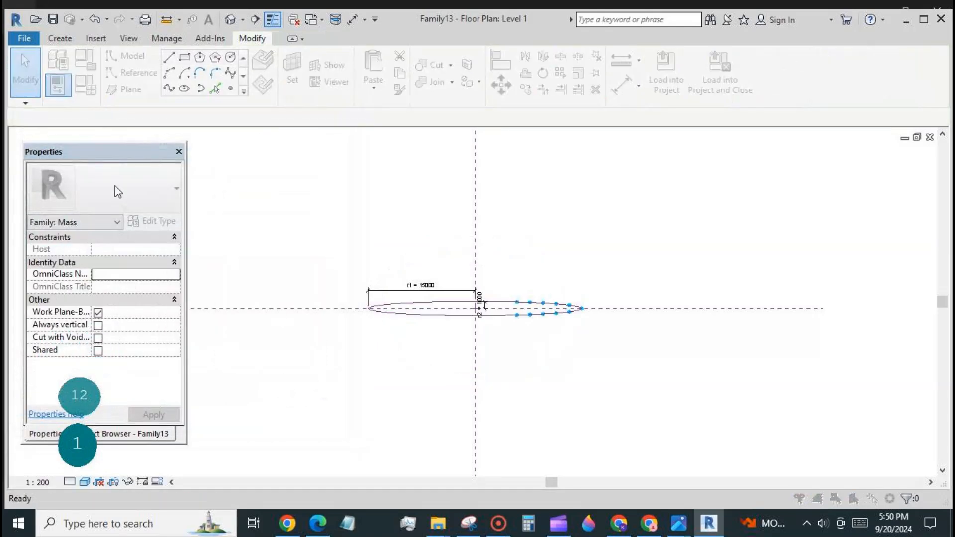
click(134, 208)
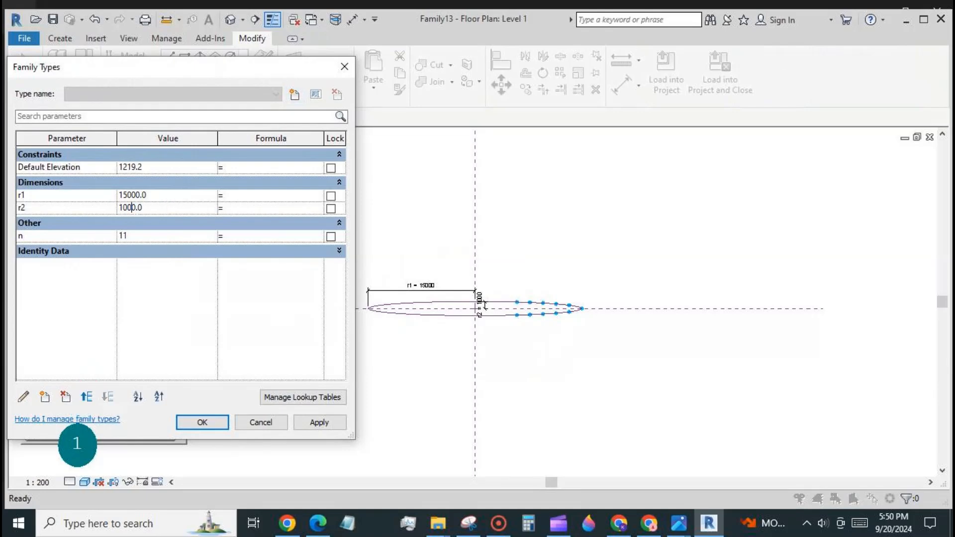
click(313, 423)
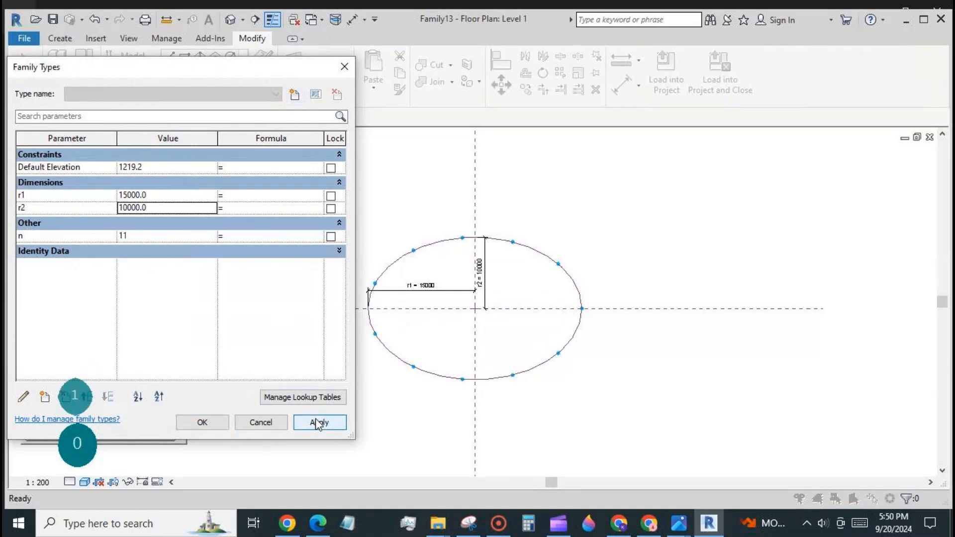
click(203, 423)
scroll(506, 200, down, 2)
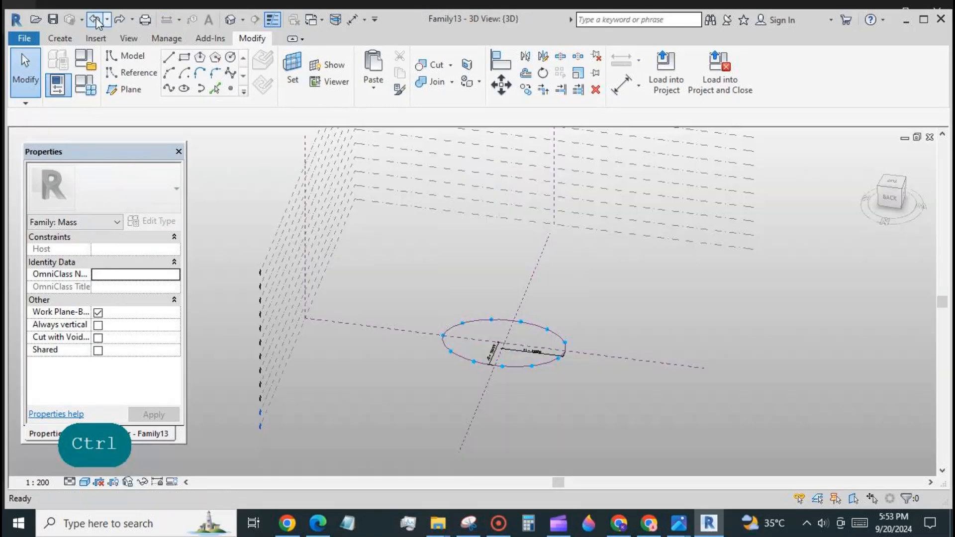
Confirm n is 11, then load the penang by spark fam1 component into Family13.
click(85, 84)
click(133, 236)
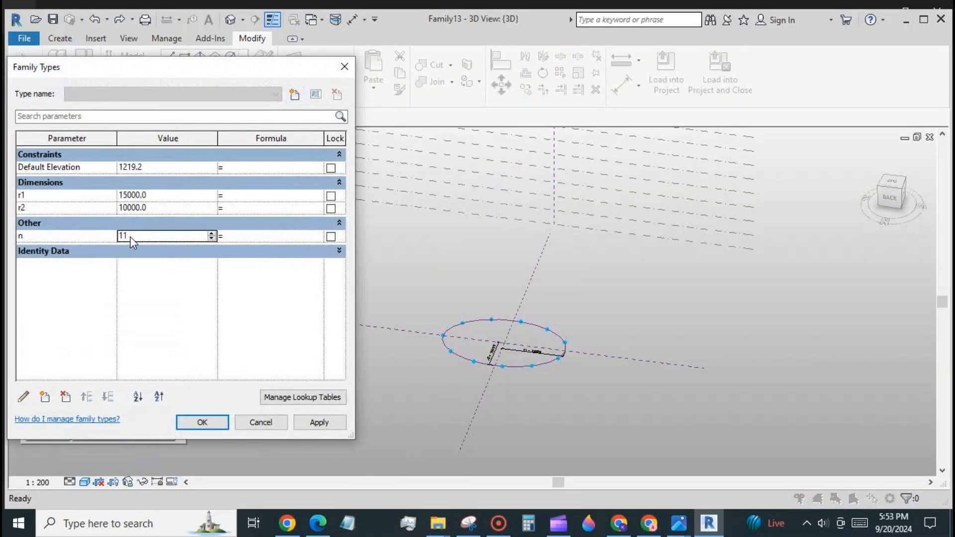
click(202, 422)
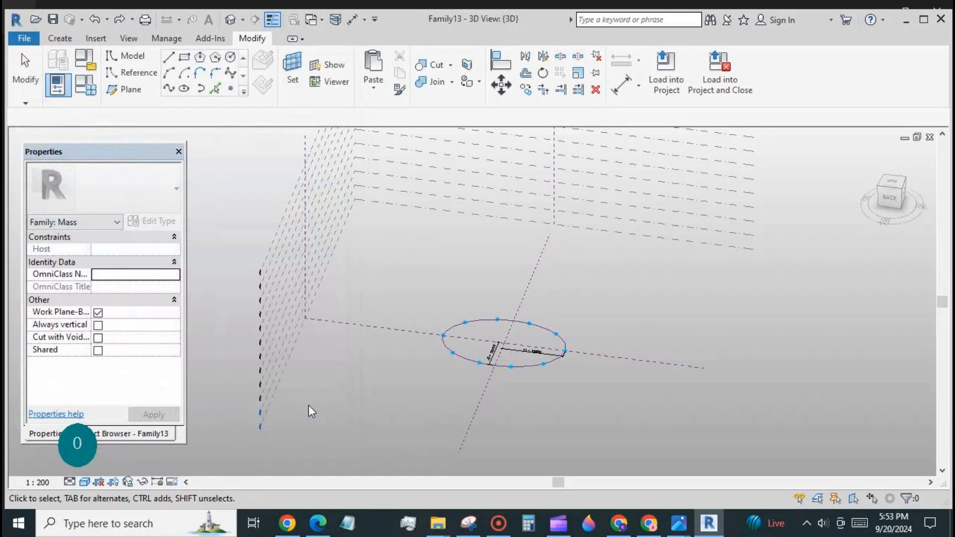
click(314, 19)
click(229, 54)
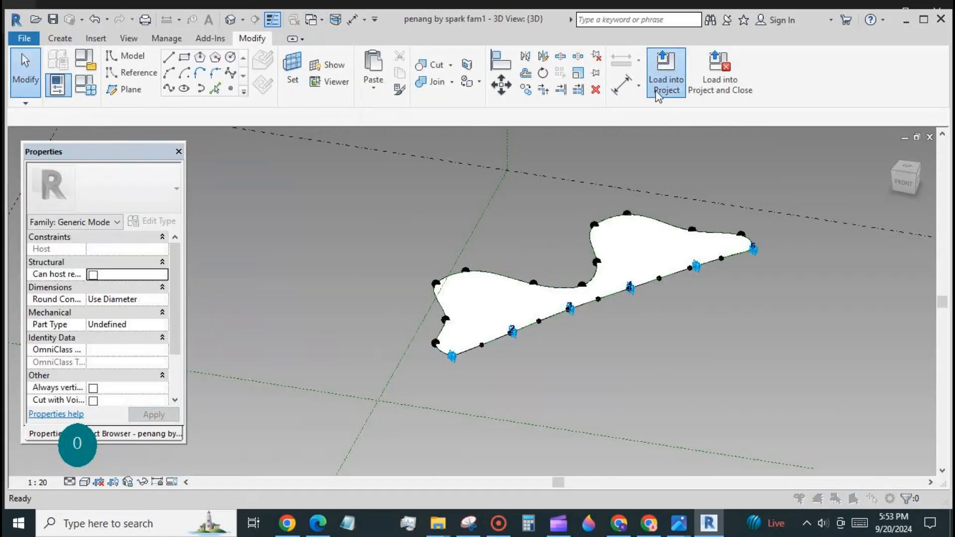
click(666, 80)
click(598, 366)
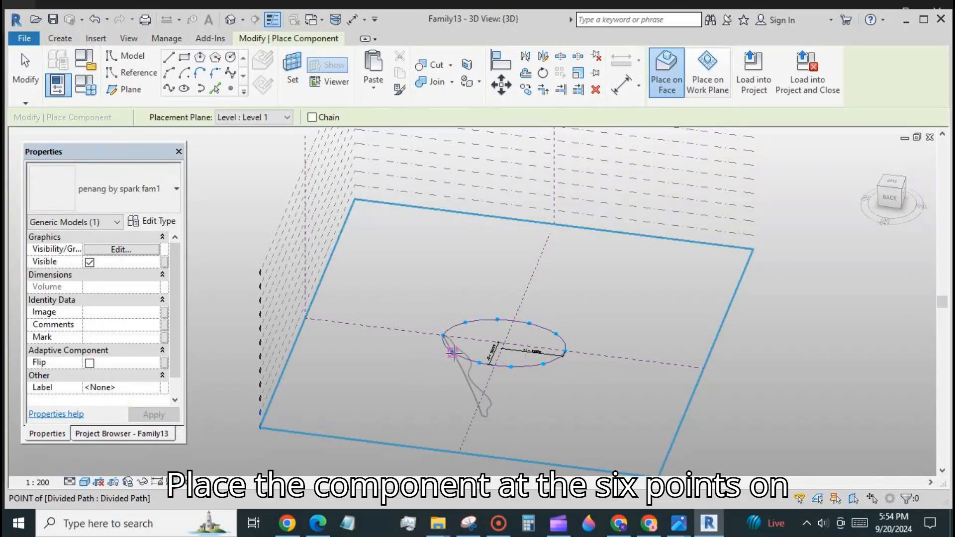
Place the component on the lower-half nodes of the oval, left end to right end.
click(453, 352)
click(479, 364)
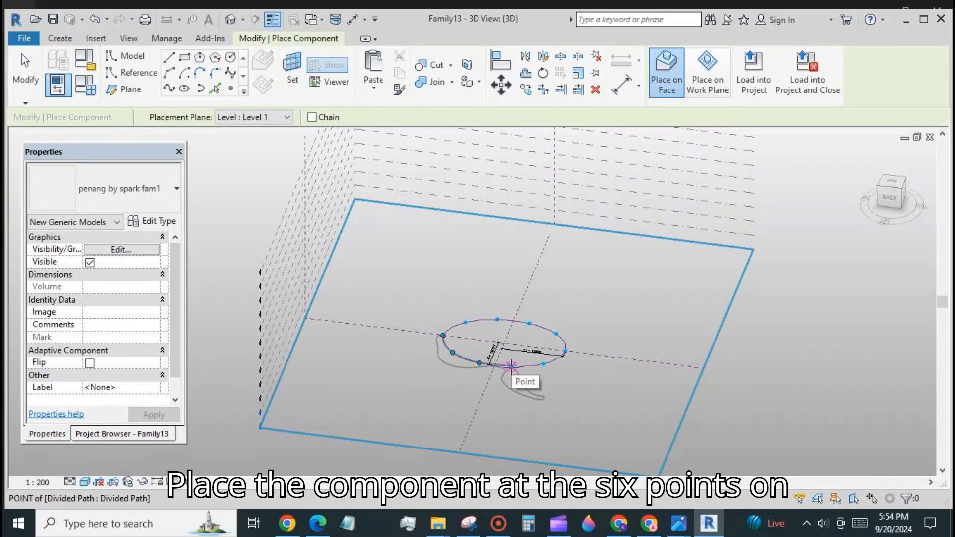
click(511, 368)
click(544, 365)
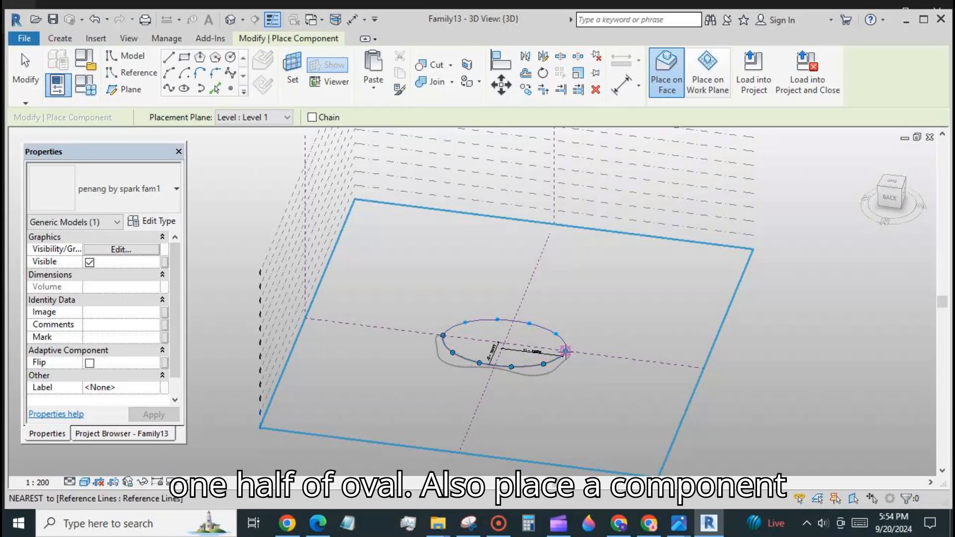
click(566, 352)
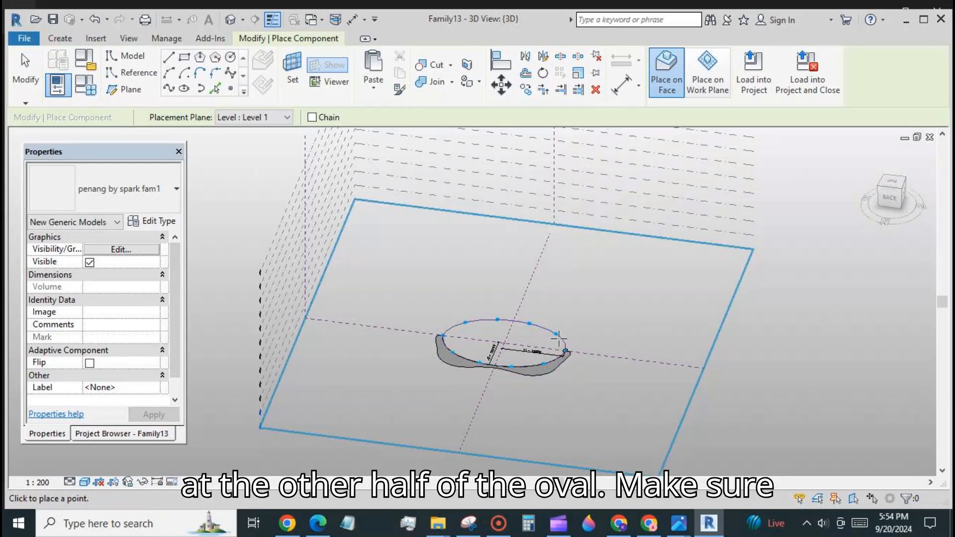
Place a second copy on the upper-half nodes, then select the oval and both pieces.
click(566, 351)
click(556, 334)
click(529, 323)
click(499, 318)
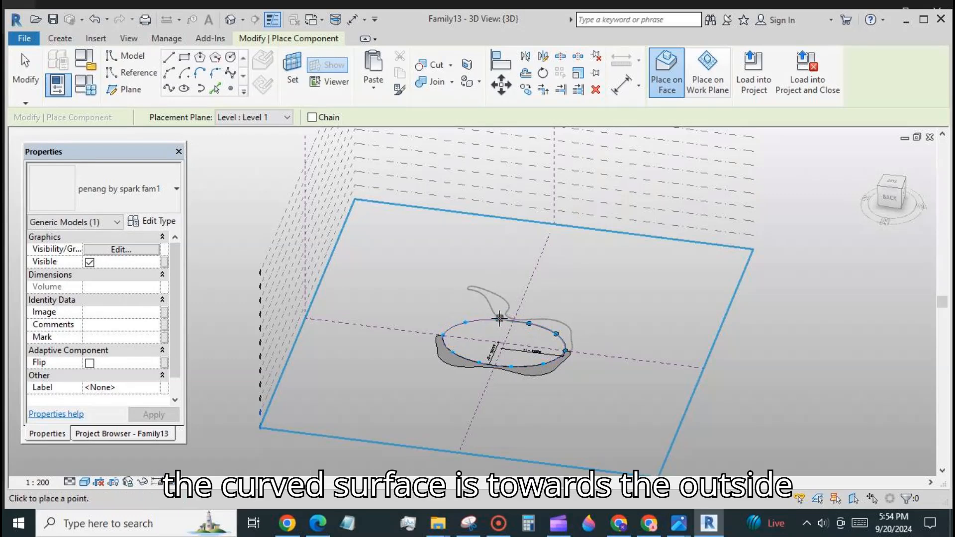
click(498, 318)
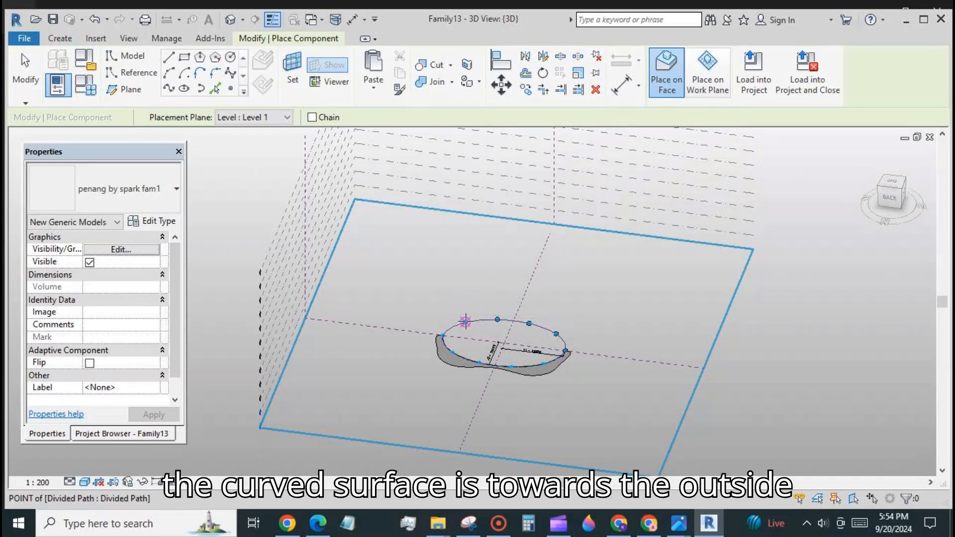
click(466, 322)
click(442, 334)
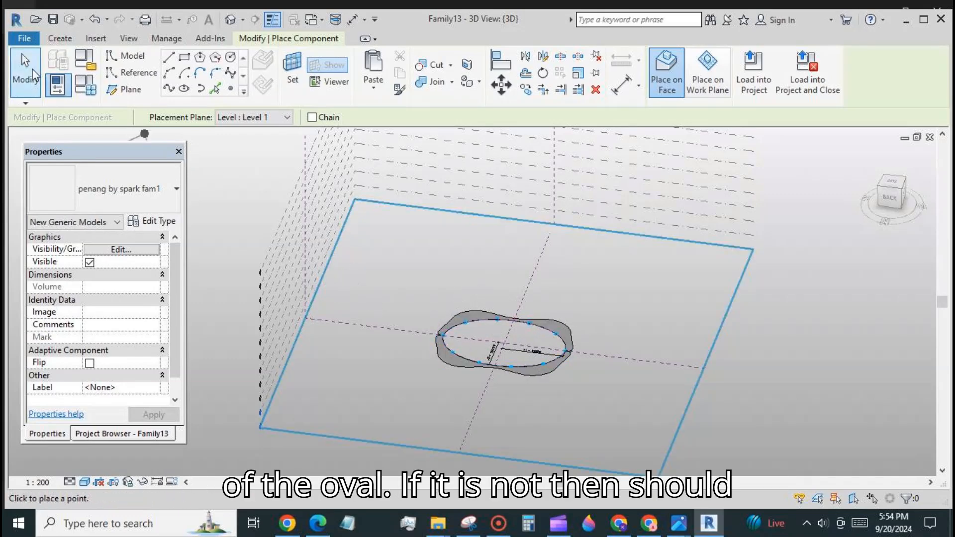
click(34, 75)
drag(409, 278, 596, 398)
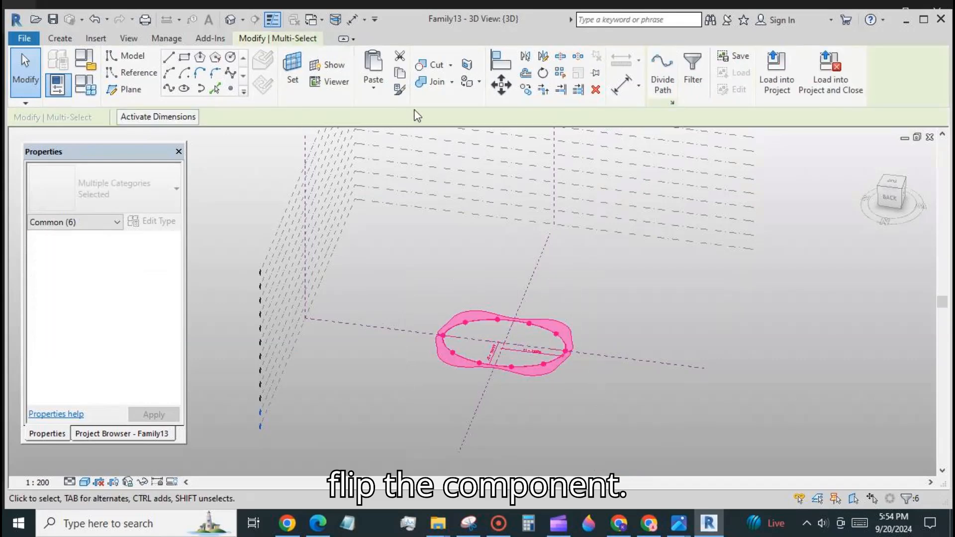
Paste the oval and balcony ring aligned to Levels 2 through 12.
click(385, 83)
click(367, 137)
click(179, 177)
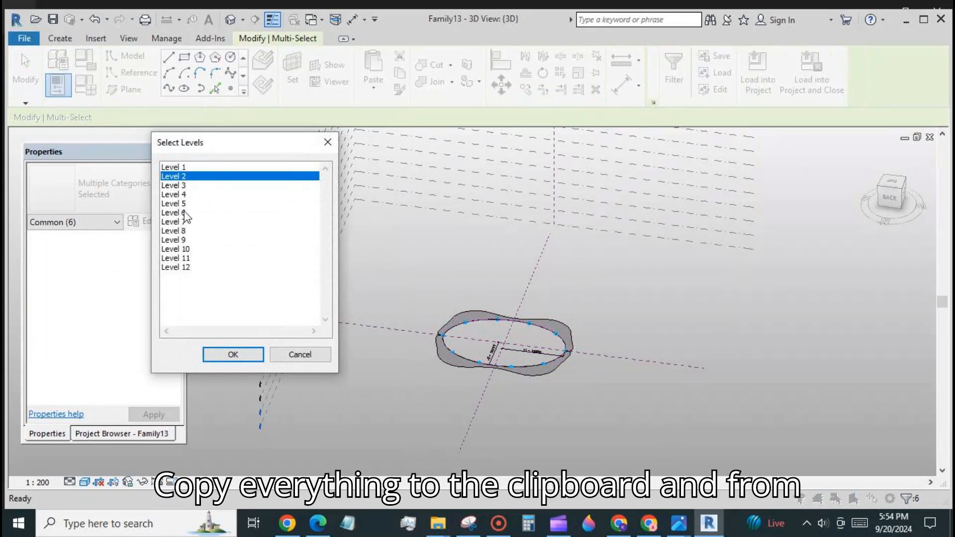
ctrl+shift+click(187, 268)
click(233, 355)
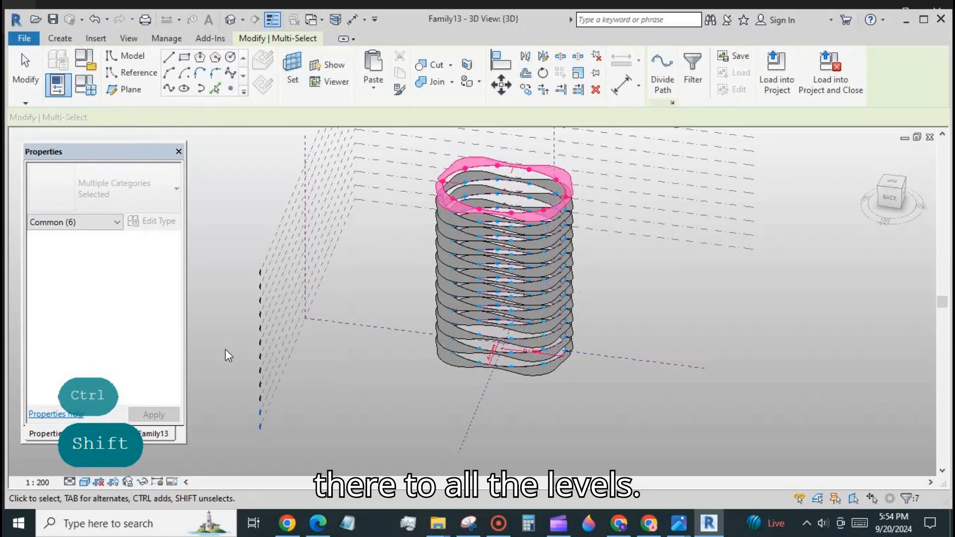
click(436, 434)
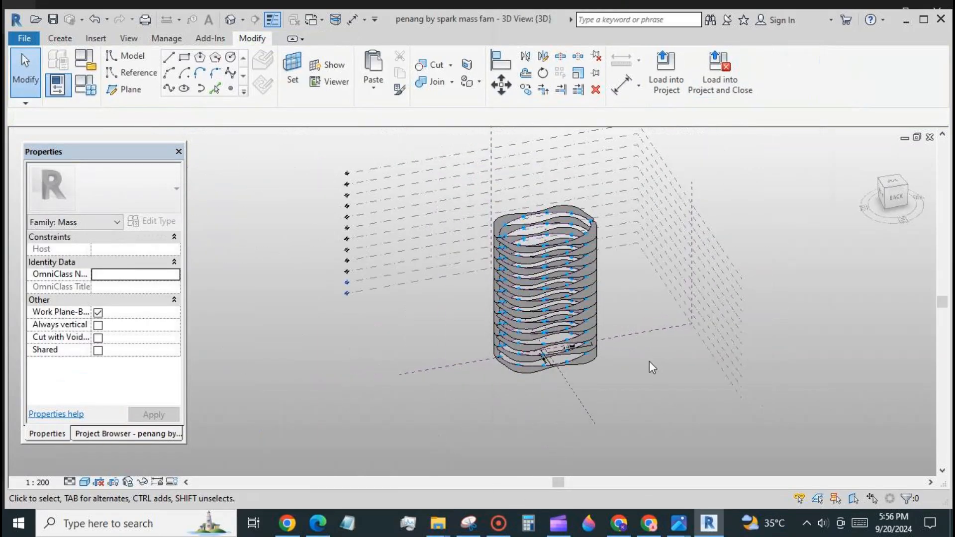
Create floor plan views for Levels 4 through 12, then window-select everything in 3D.
click(90, 435)
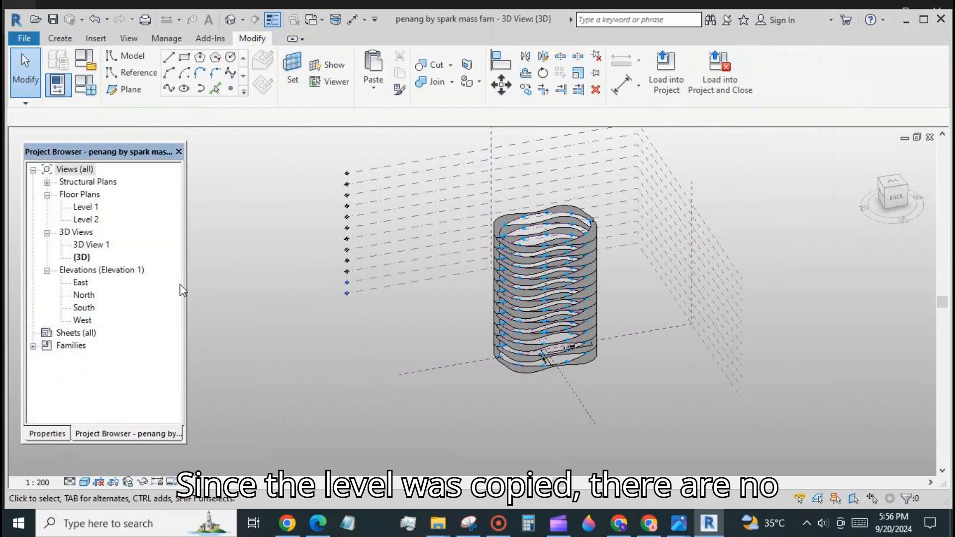
click(132, 38)
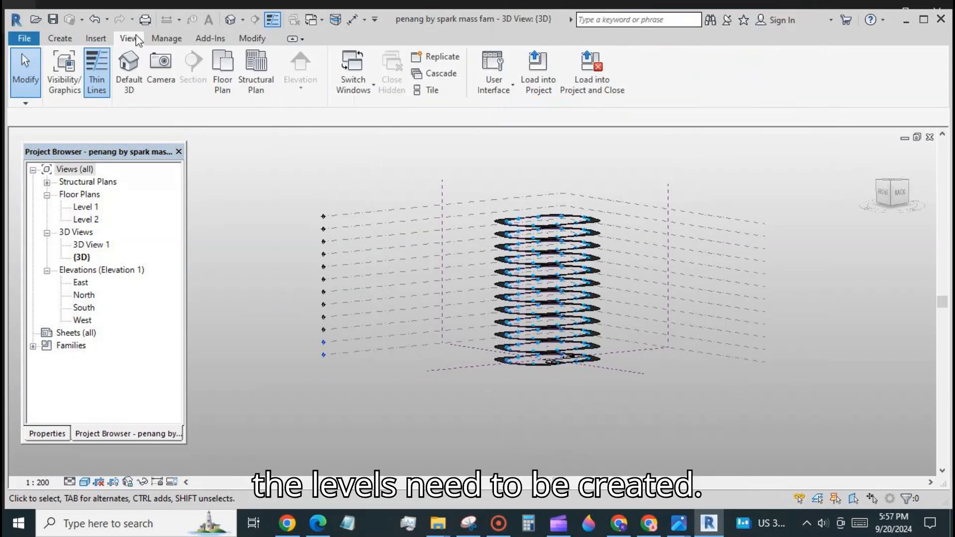
click(225, 69)
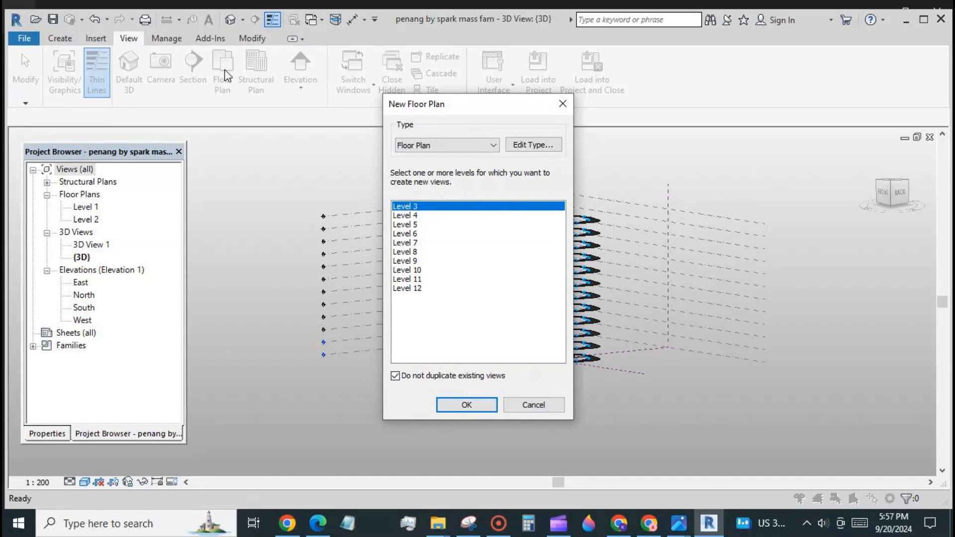
click(419, 216)
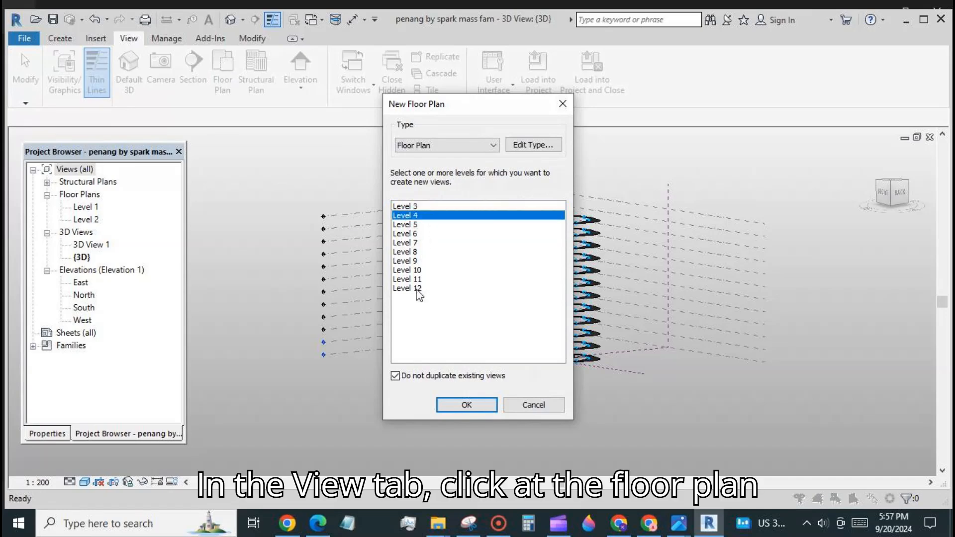
shift+click(419, 289)
click(450, 403)
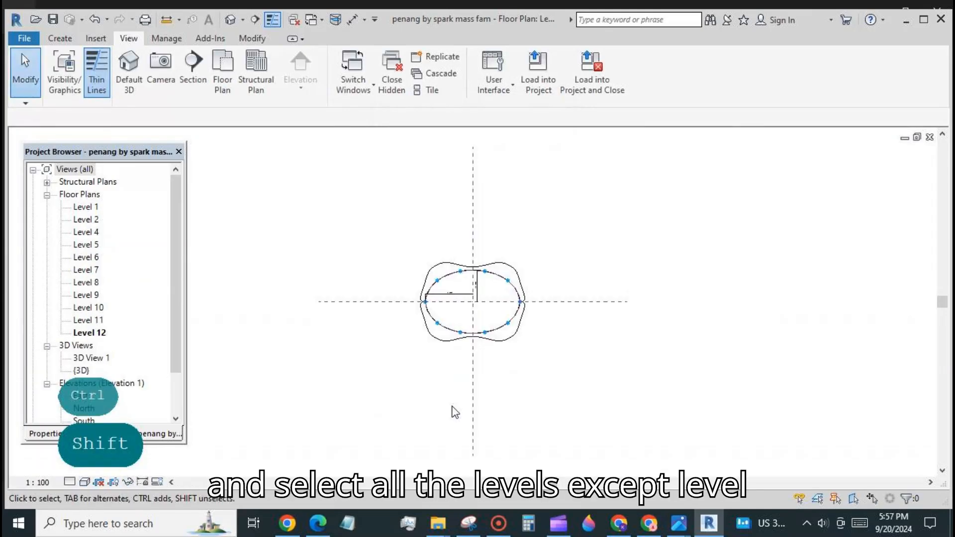
drag(466, 149, 635, 394)
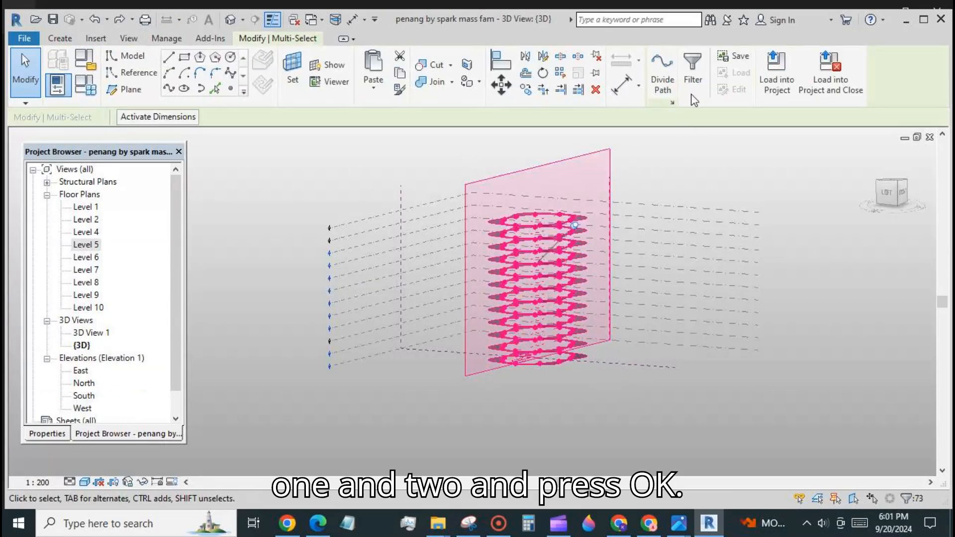
Filter the selection to Reference Lines only, create a solid form, then open Level 2.
click(693, 75)
click(404, 250)
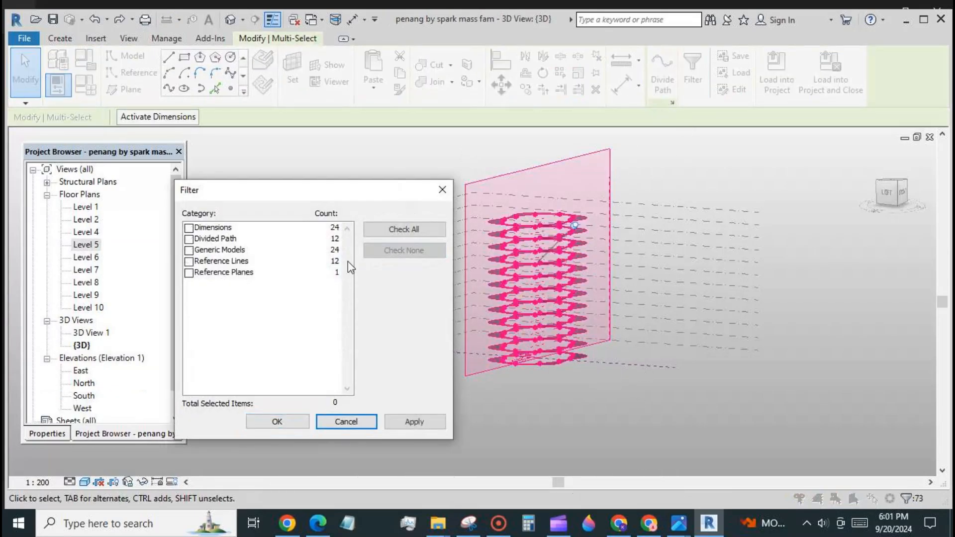
click(189, 261)
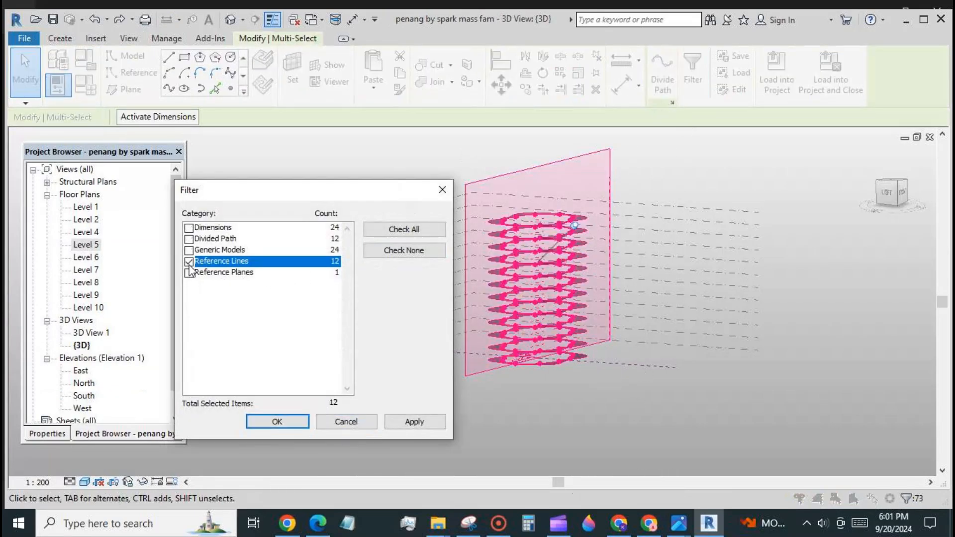
click(277, 422)
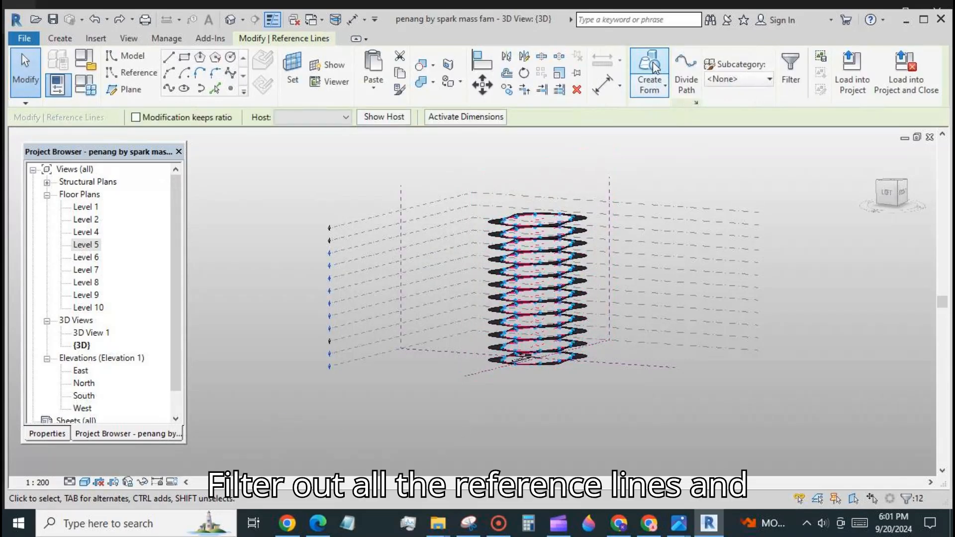
click(652, 70)
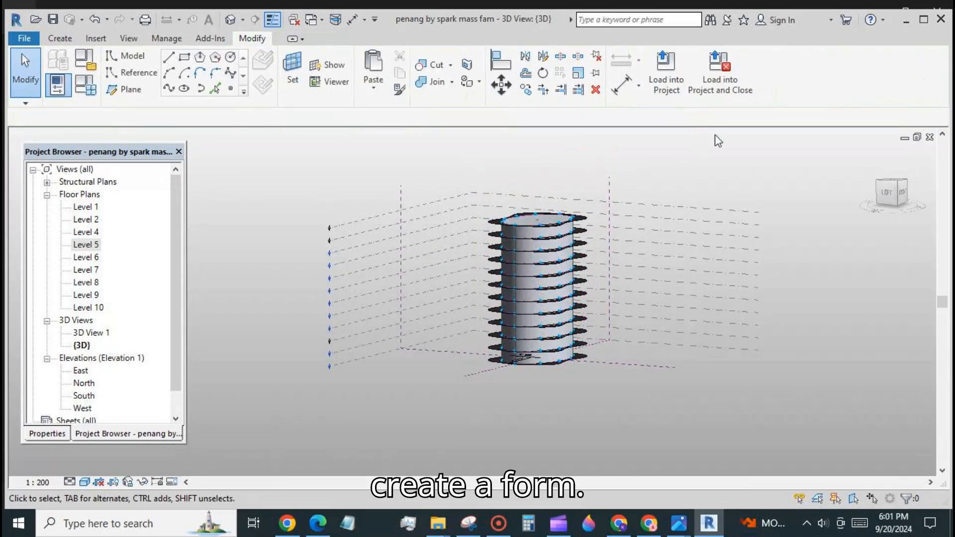
double_click(89, 221)
drag(390, 232, 541, 368)
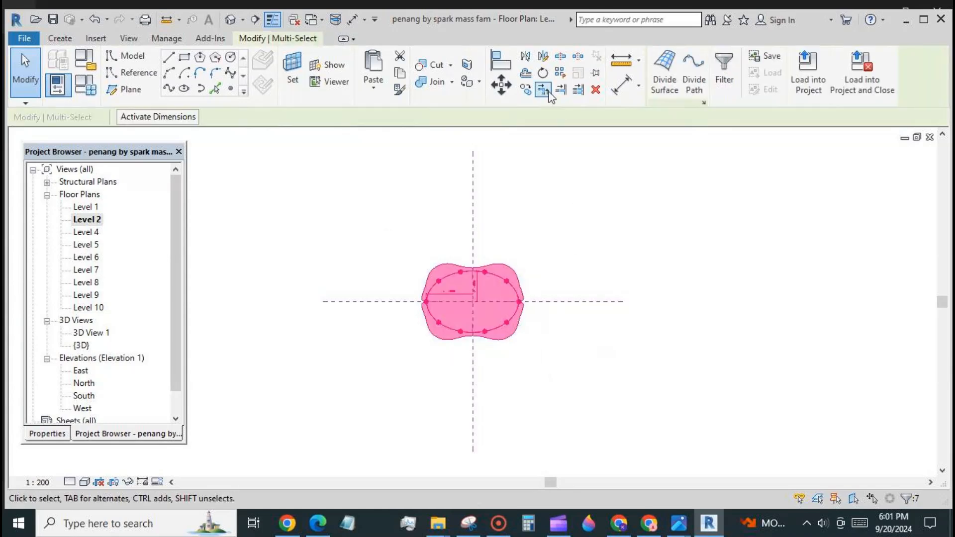
Rotate the selected mass section 7° from the horizontal.
click(543, 74)
click(586, 300)
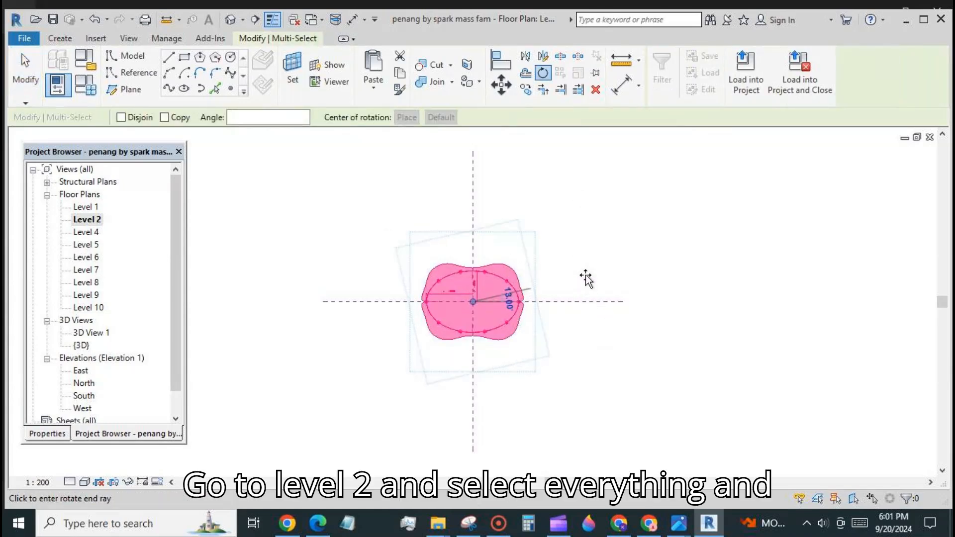
text(7)
key(Return)
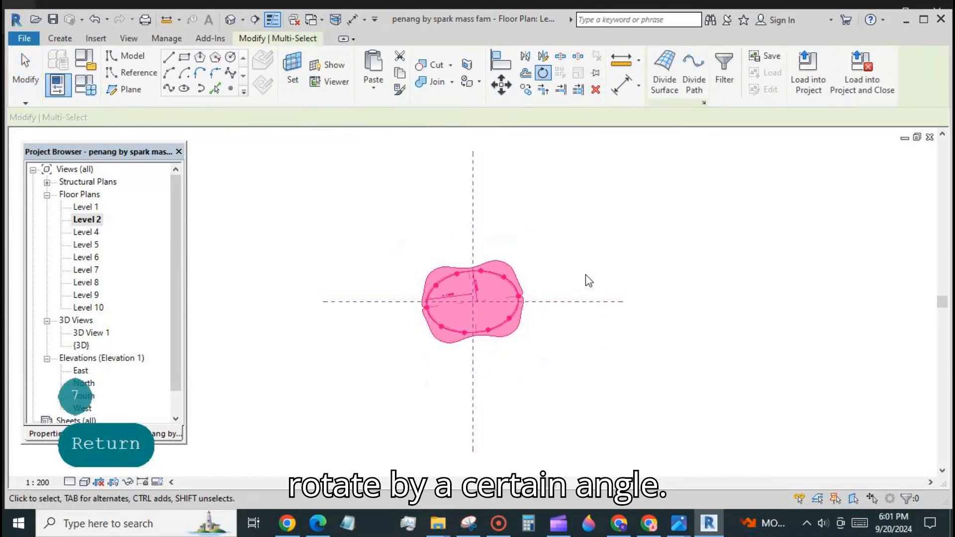
Rotate the Level 4 mass section 14°.
double_click(95, 233)
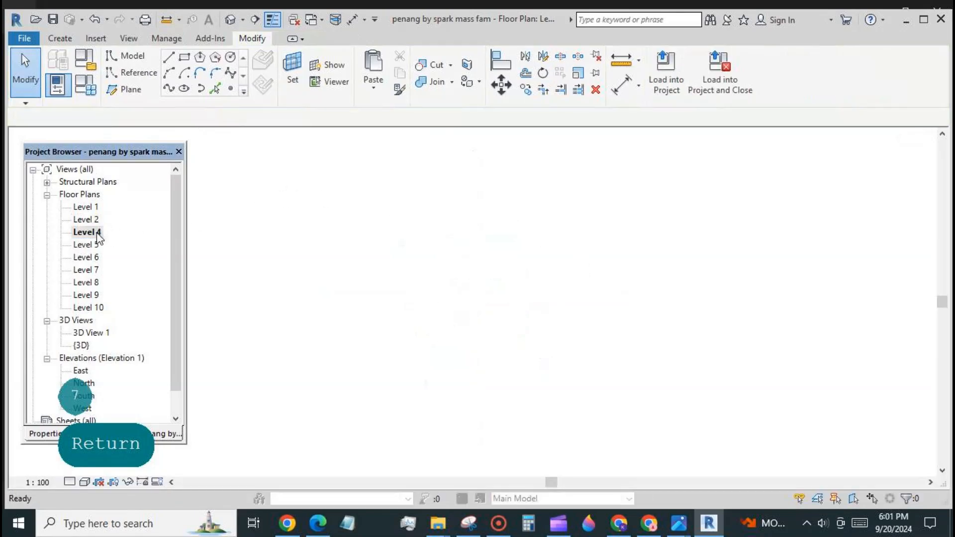
drag(405, 233, 551, 361)
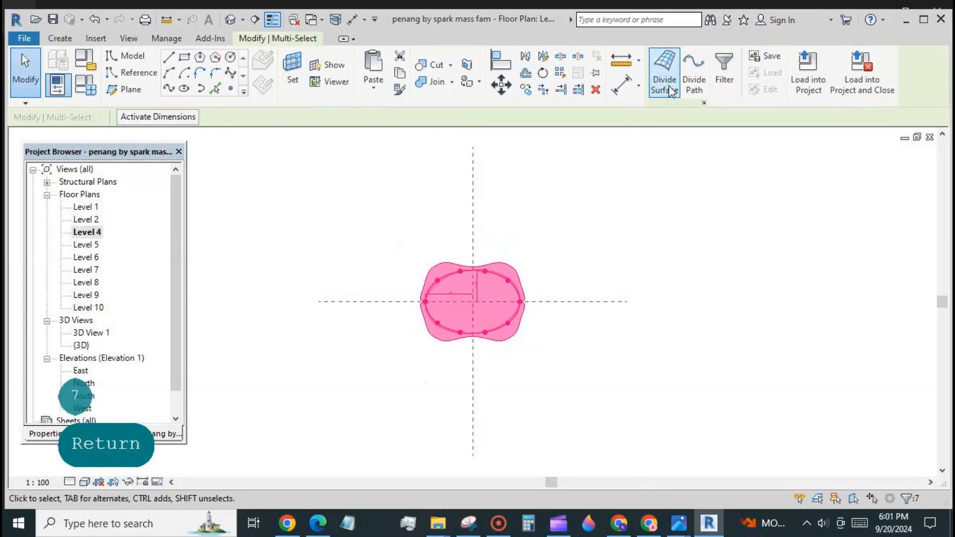
click(542, 72)
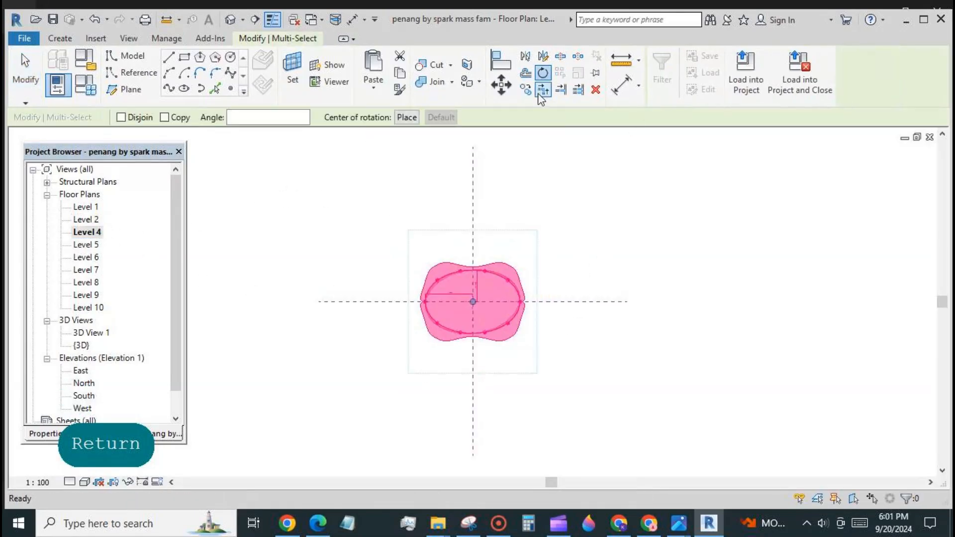
click(582, 302)
text(14)
key(Return)
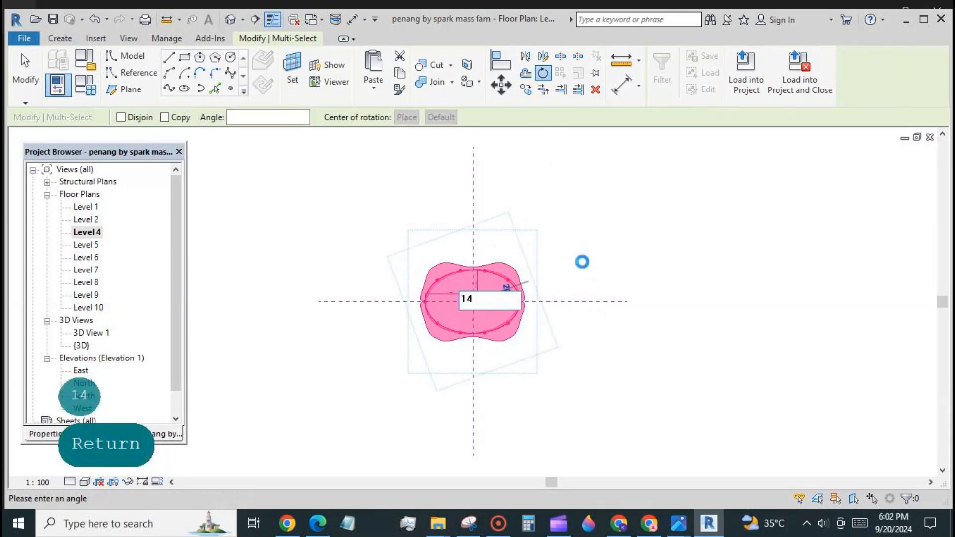
Rotate the Level 5 mass section 21°.
double_click(93, 244)
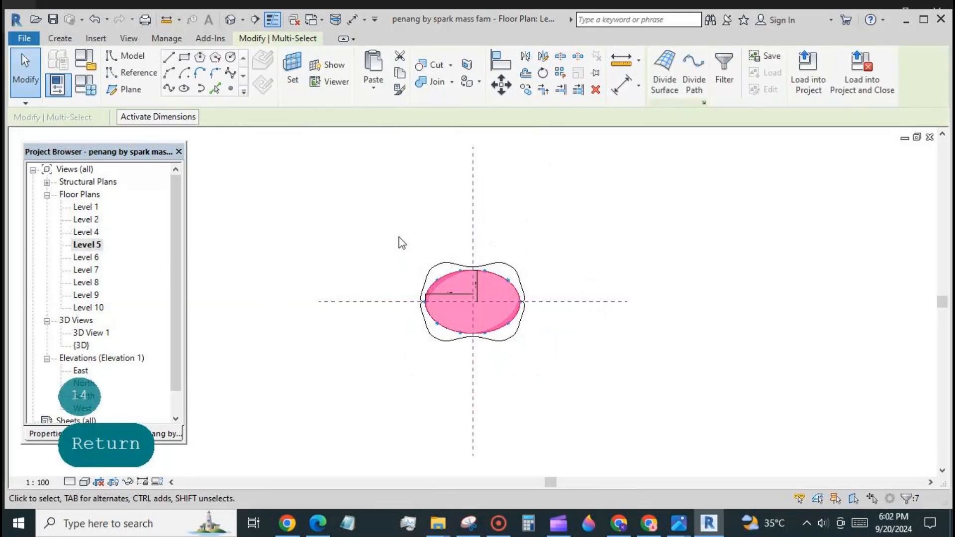
drag(399, 236, 557, 363)
click(541, 74)
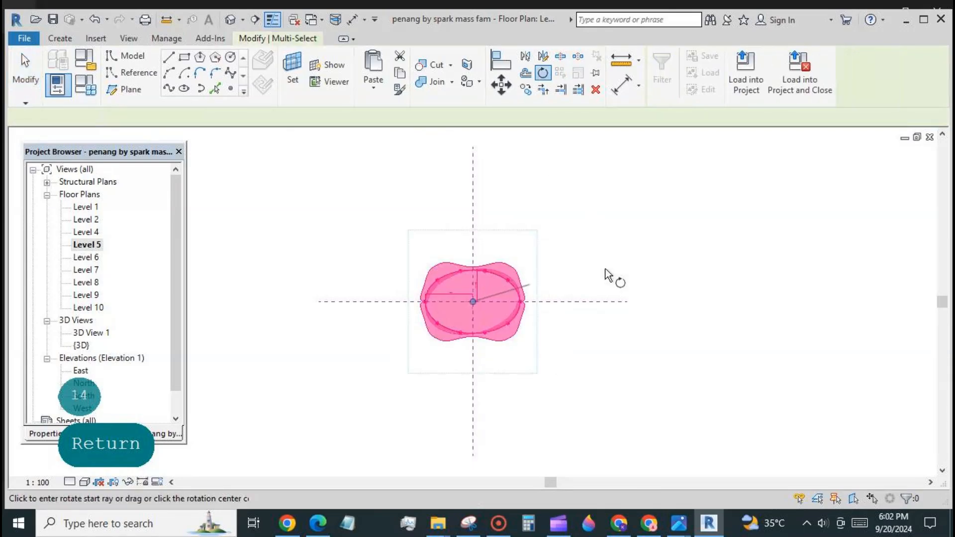
click(624, 302)
text(21)
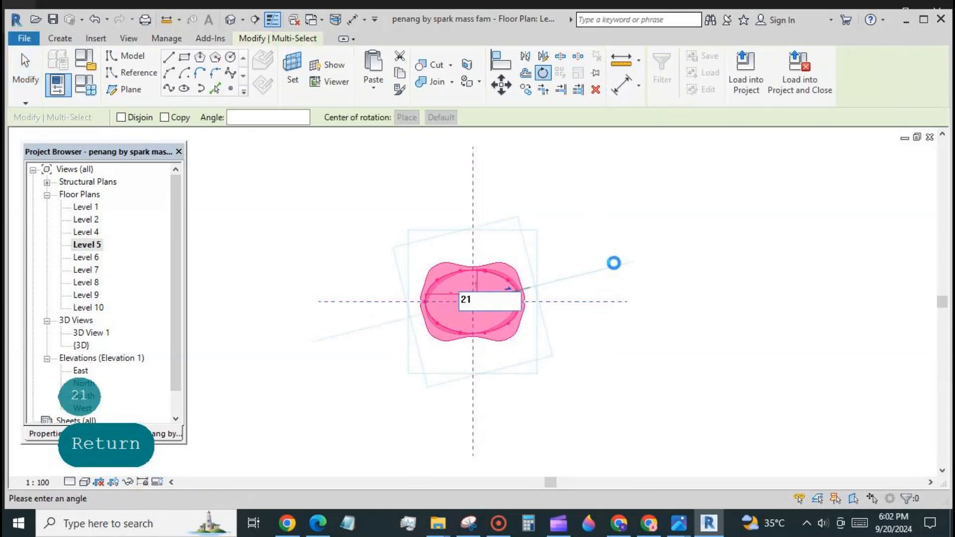
key(Return)
click(204, 264)
Rotate the Level 6 section 28° about the reference planes' intersection.
double_click(87, 257)
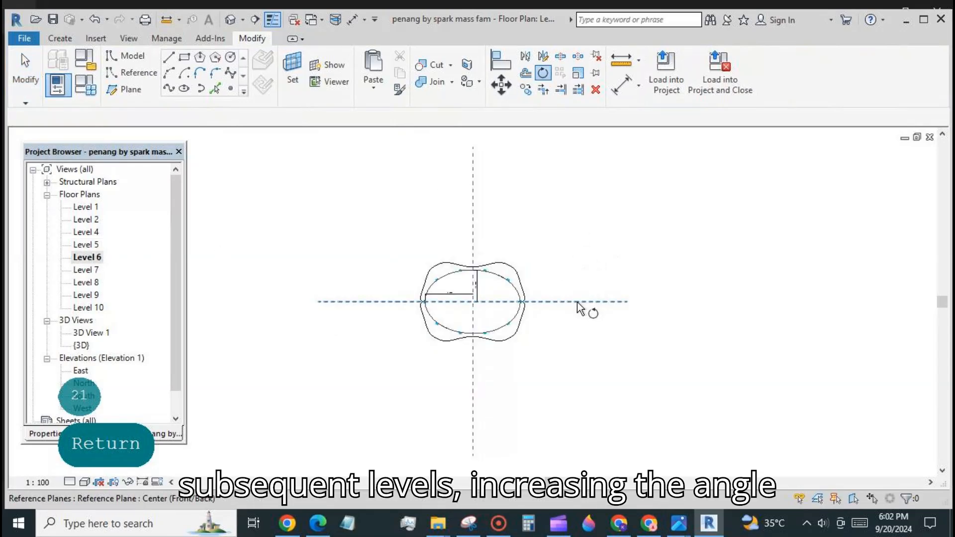
drag(386, 228, 532, 349)
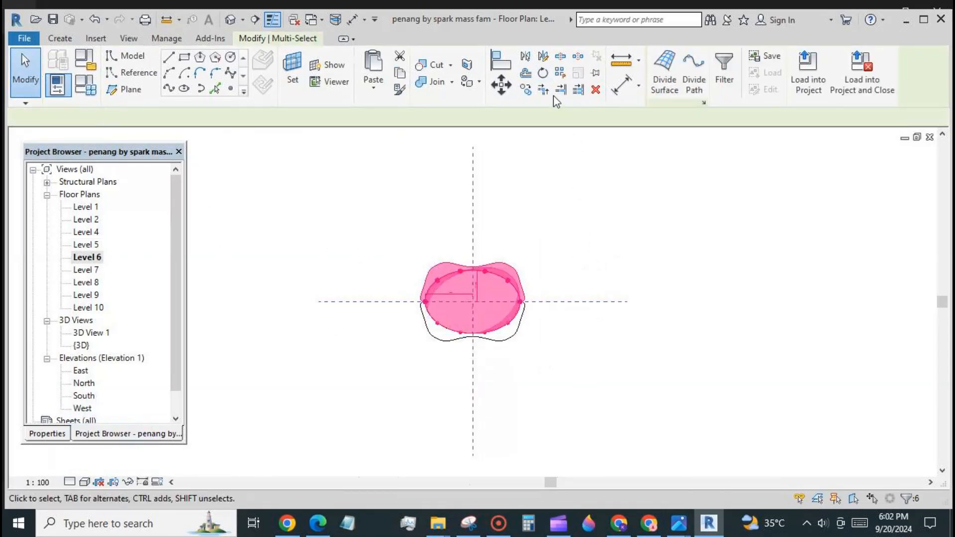
click(543, 73)
click(407, 118)
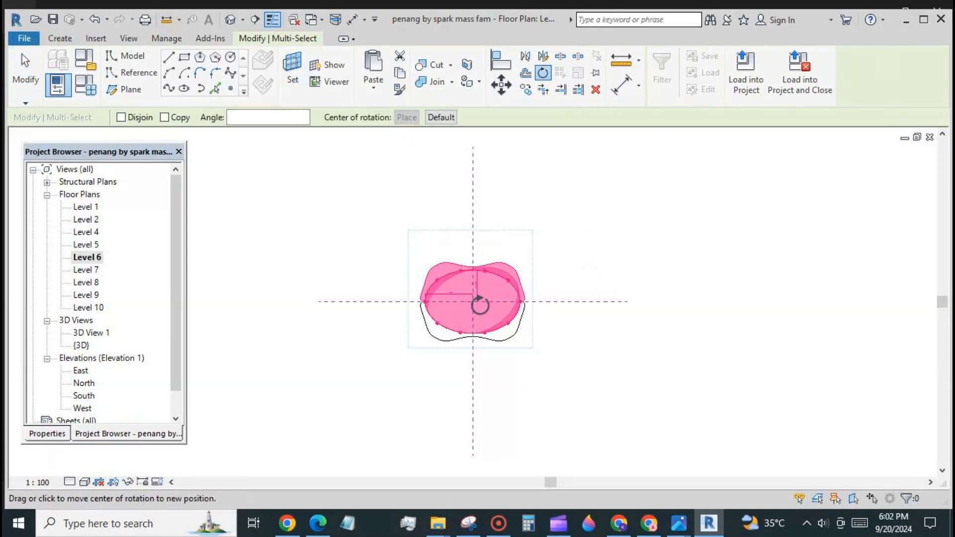
click(472, 302)
click(581, 303)
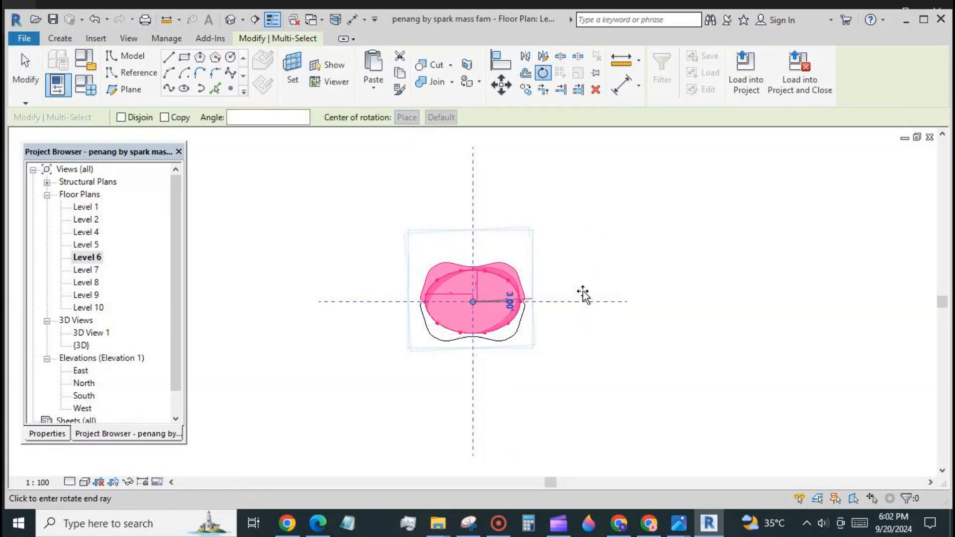
text(28)
key(Return)
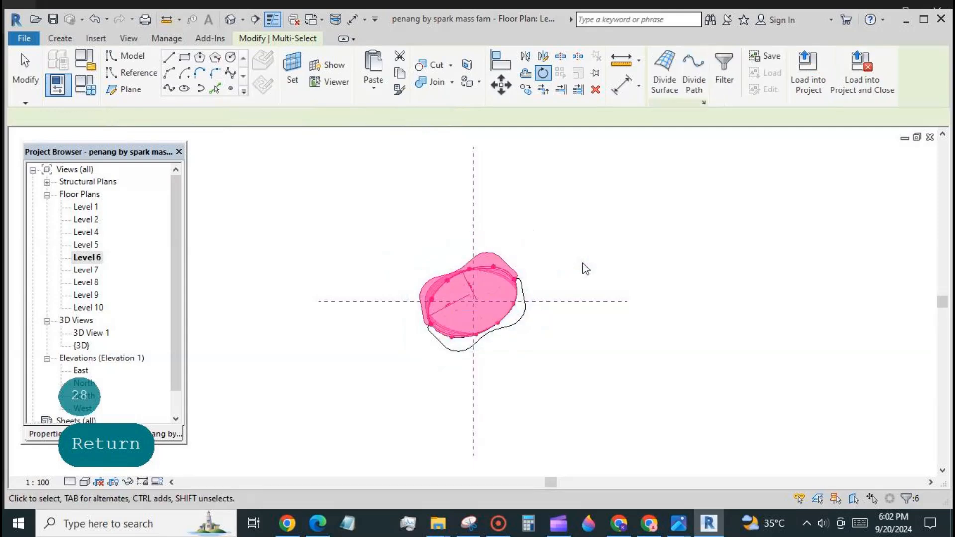
click(338, 274)
Rotate the Level 7 mass section 35°.
double_click(91, 271)
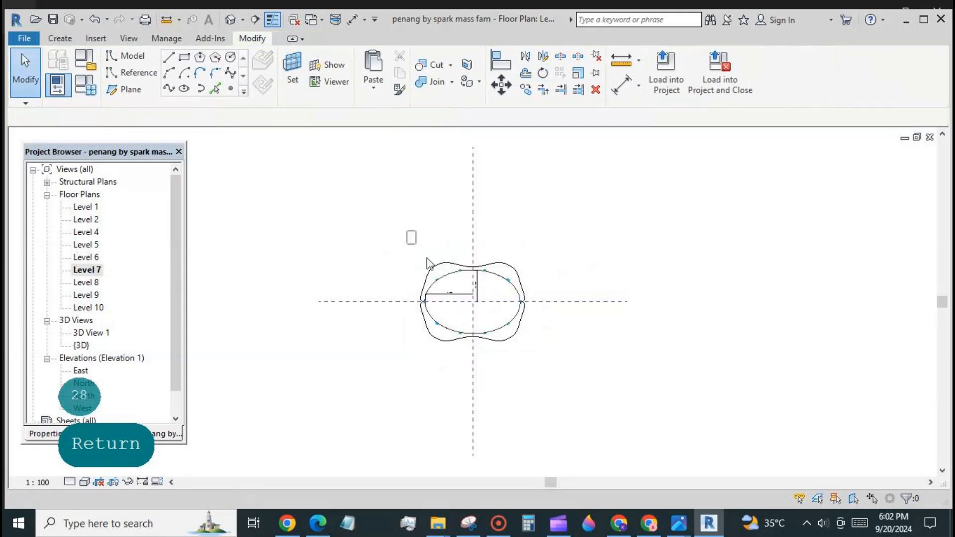
drag(427, 258, 566, 381)
click(543, 73)
click(583, 301)
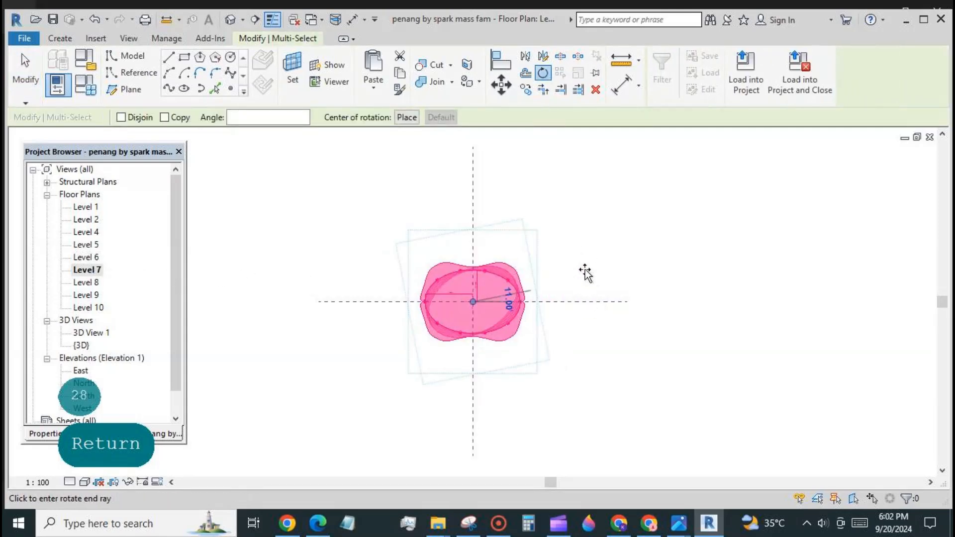
text(35)
key(Return)
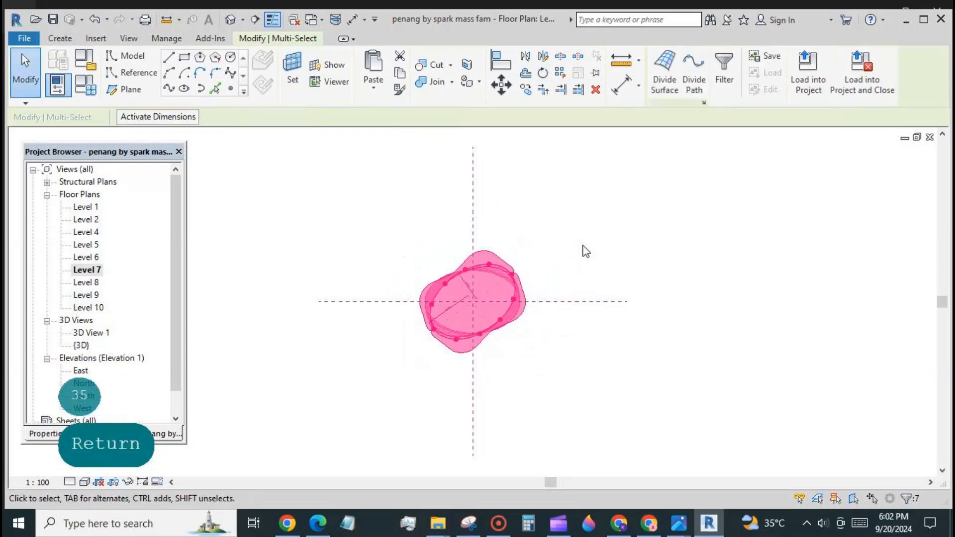
key(Escape)
Rotate the Level 8 mass section 42°.
double_click(87, 282)
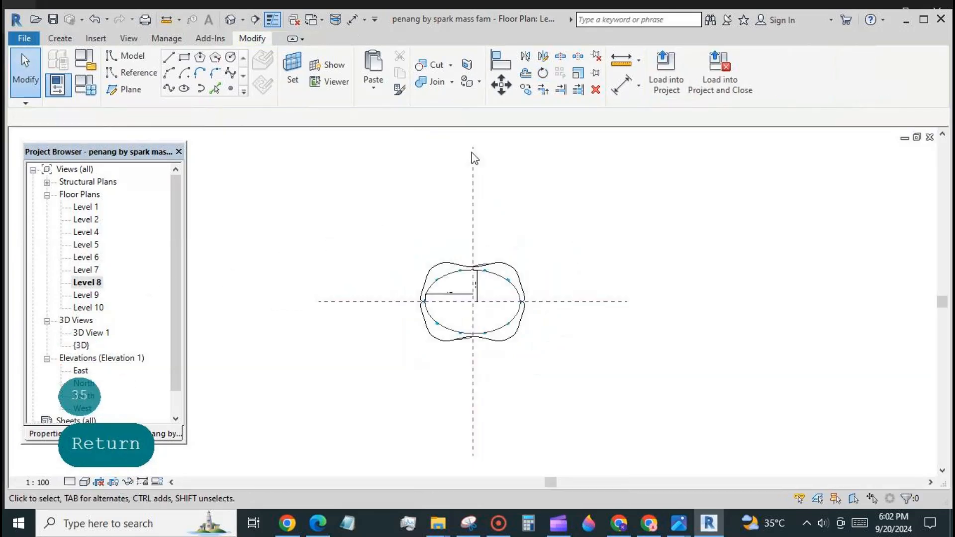
drag(374, 210, 570, 361)
click(543, 73)
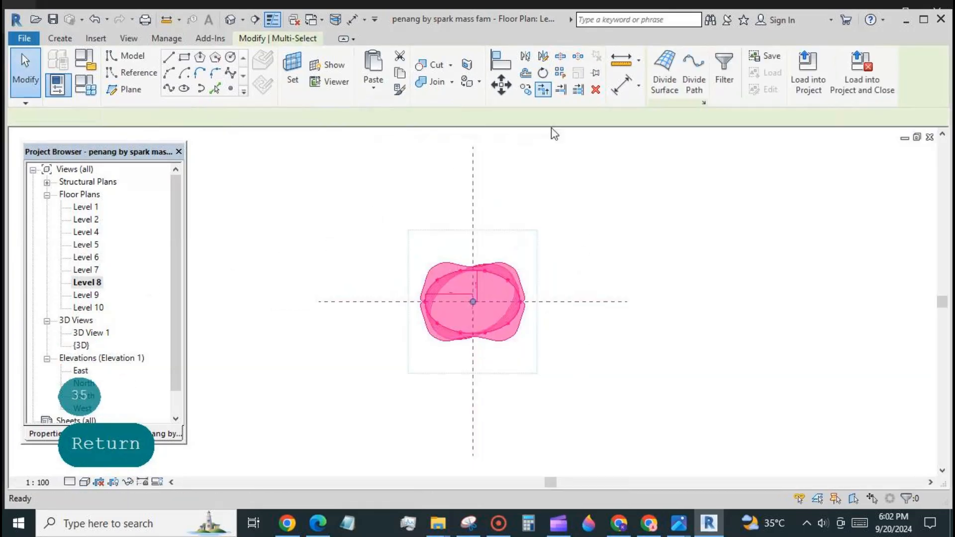
click(617, 303)
text(42)
key(Return)
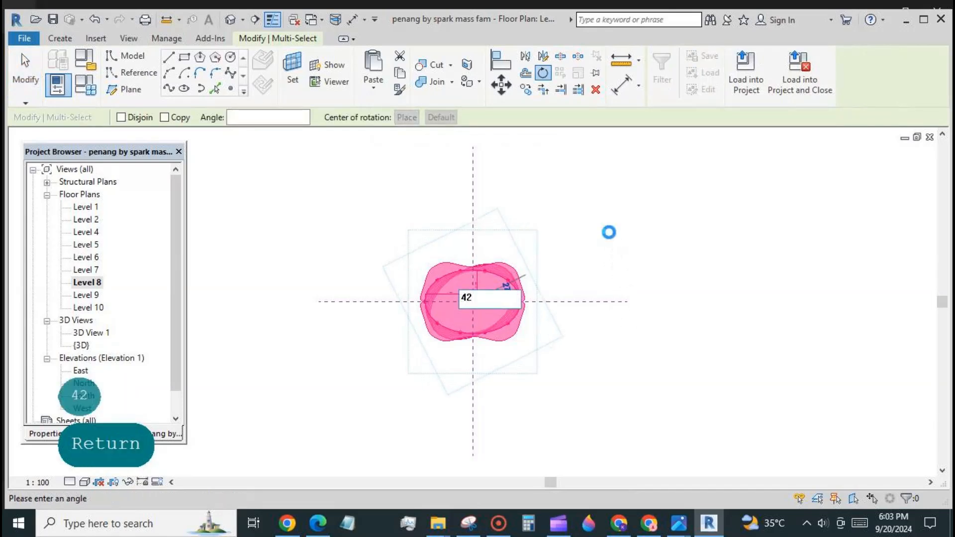
click(204, 305)
Rotate the Level 9 mass section 49°.
double_click(87, 295)
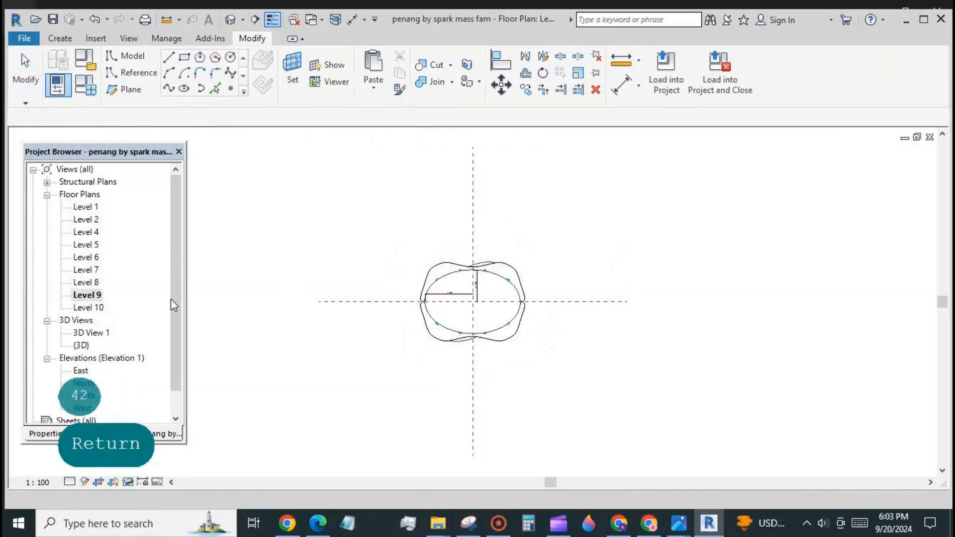
drag(396, 222, 549, 340)
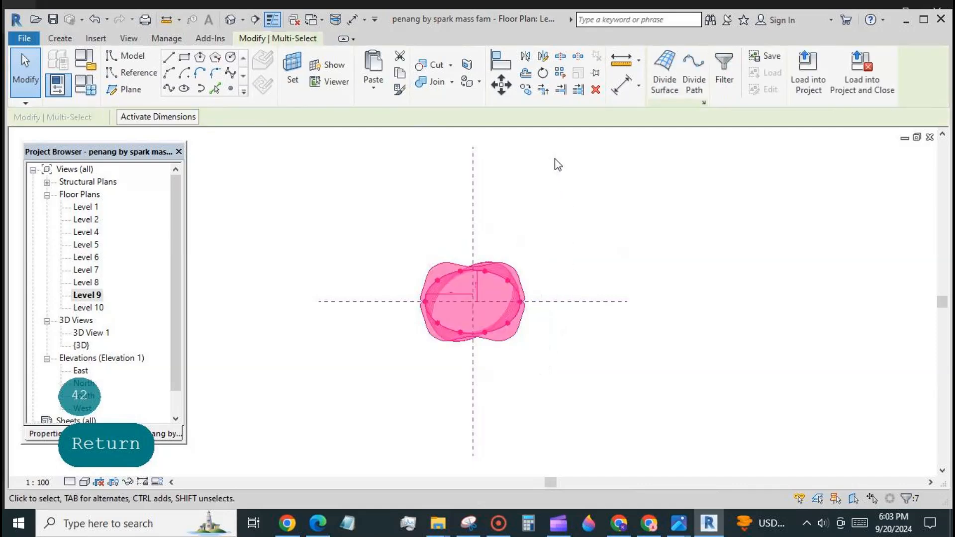
click(543, 75)
click(582, 302)
text(4)
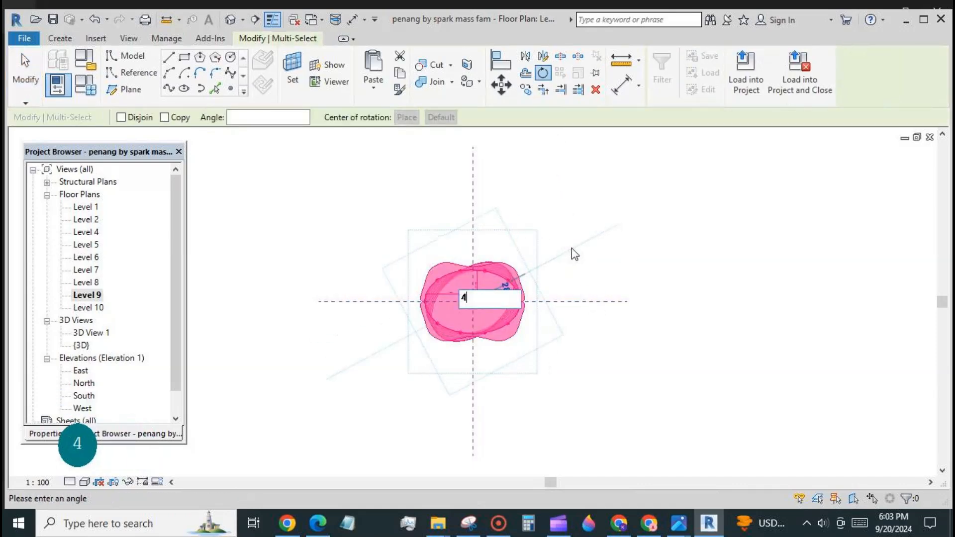
text(9)
key(Return)
click(260, 305)
Rotate the Level 10 balcony and tower profiles 56°, then view the tower in {3D}.
click(98, 309)
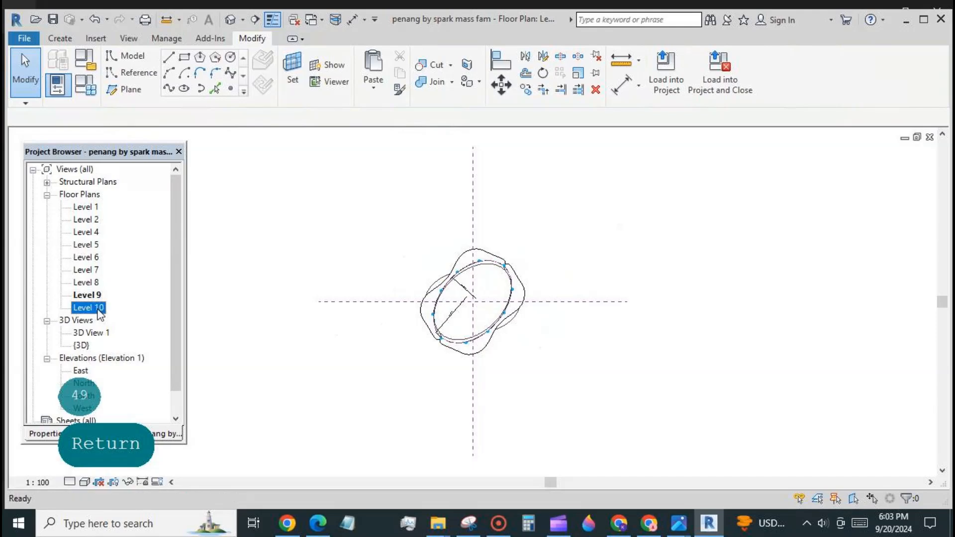
double_click(99, 309)
drag(365, 231, 548, 372)
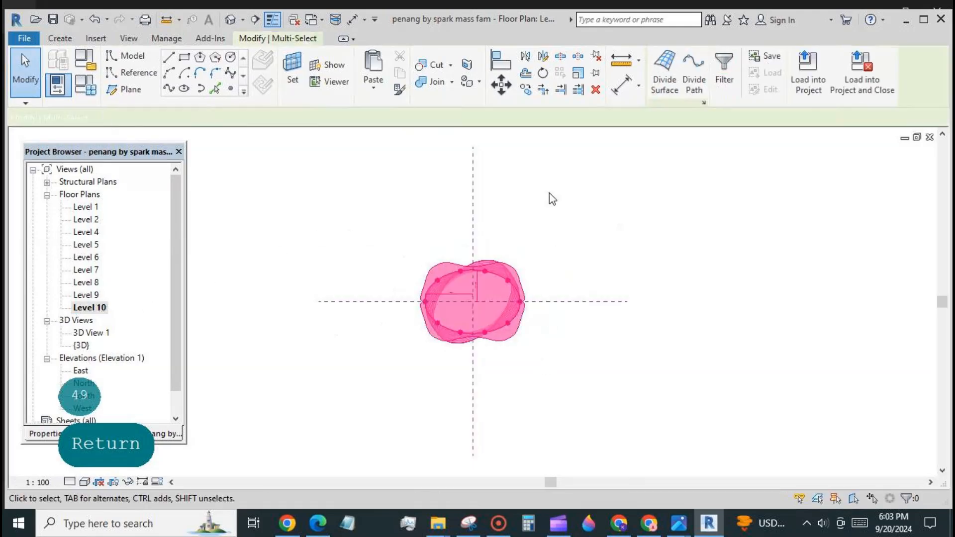
click(544, 74)
click(612, 304)
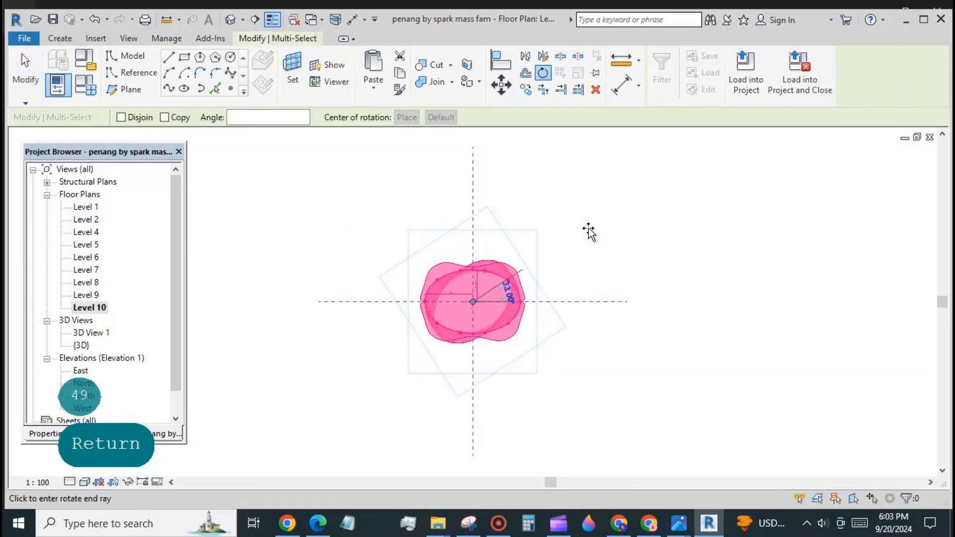
text(56)
key(Return)
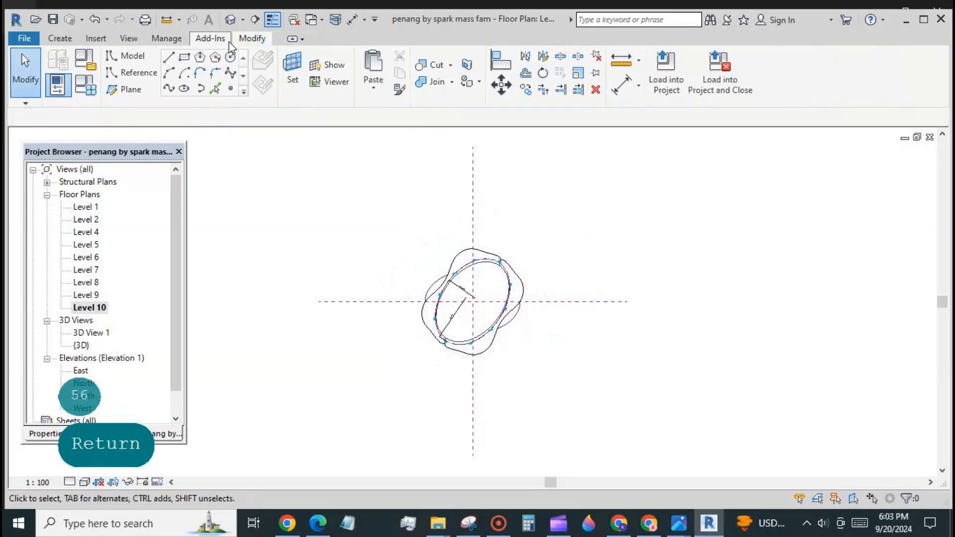
click(231, 19)
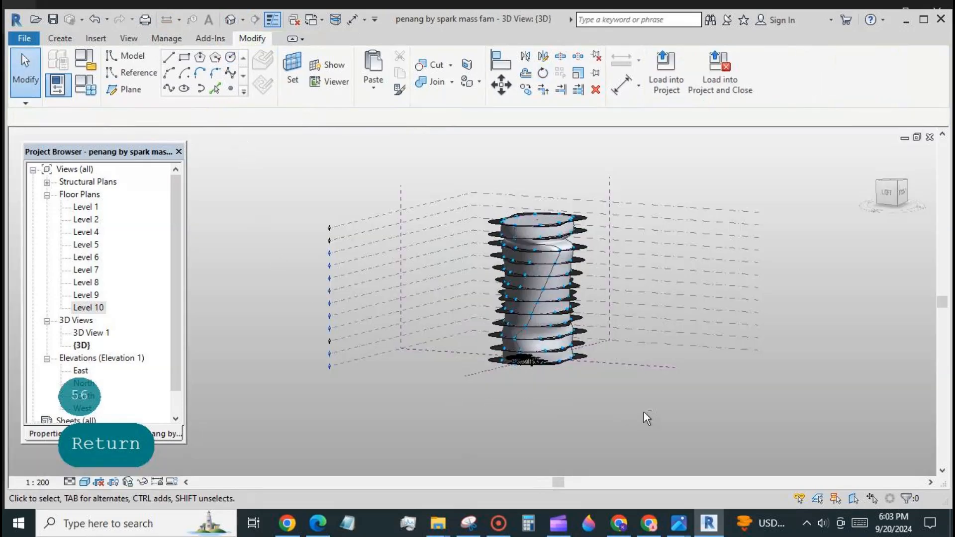
Filter the selection to Dimensions, Divided Path and Reference Lines, then temporarily hide them.
shift+middle_drag(644, 413, 604, 420)
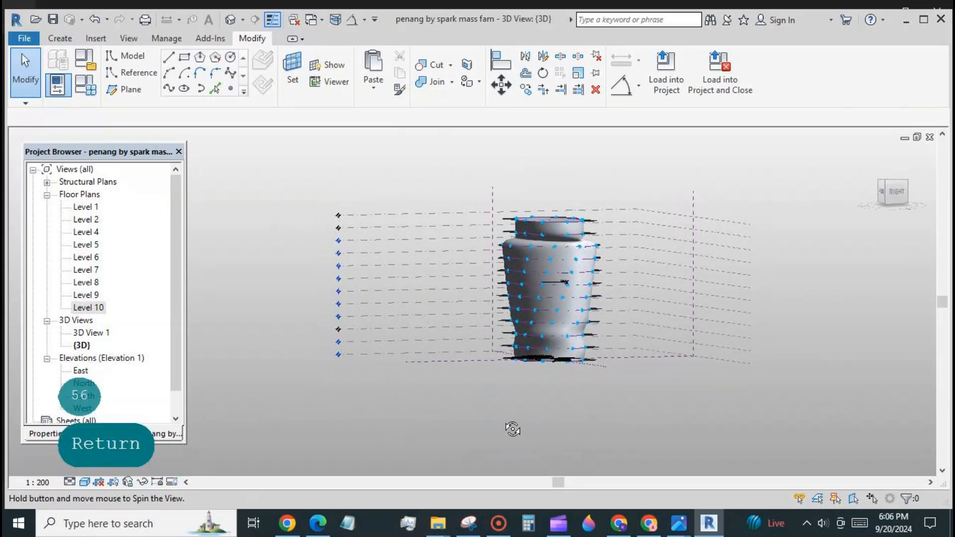
shift+middle_drag(512, 427, 567, 438)
drag(467, 144, 622, 383)
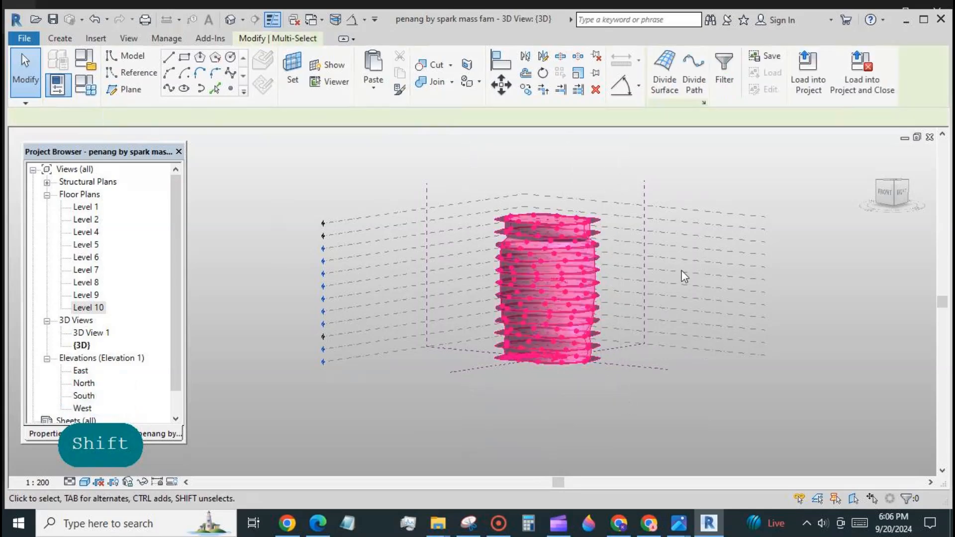
click(724, 67)
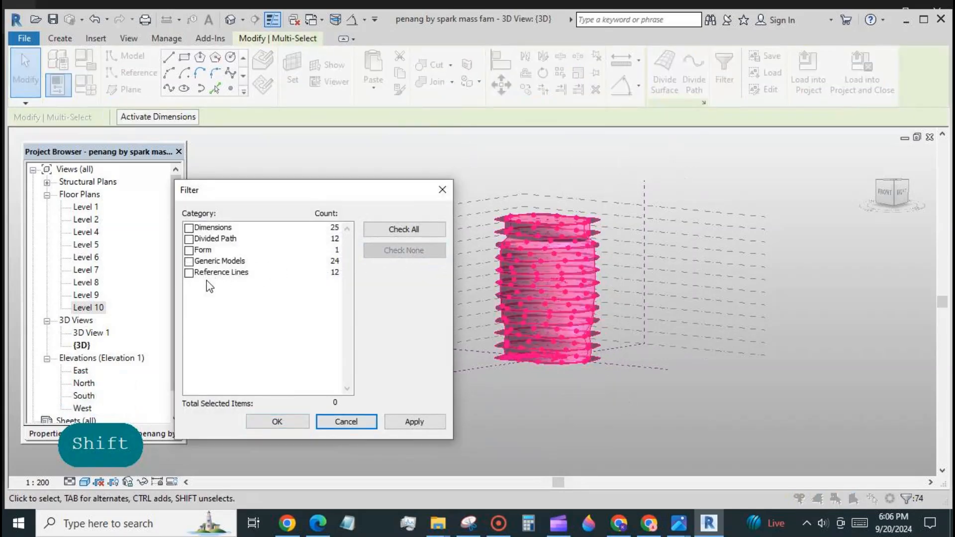
click(189, 228)
click(189, 239)
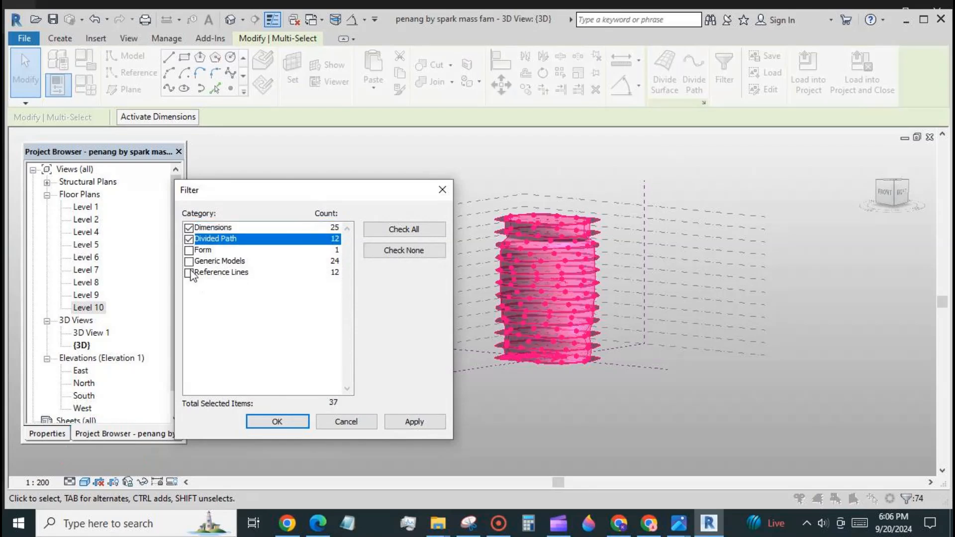
click(189, 273)
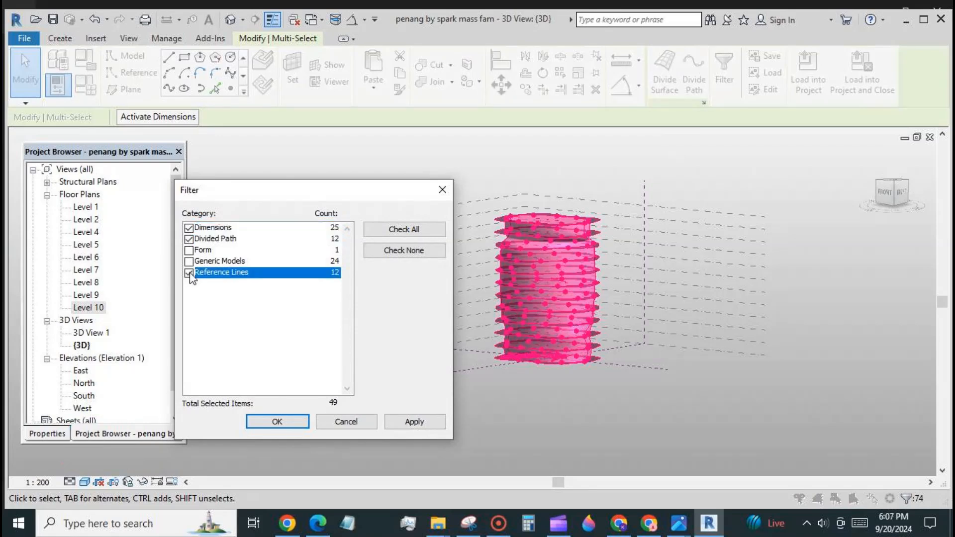
click(267, 422)
click(156, 482)
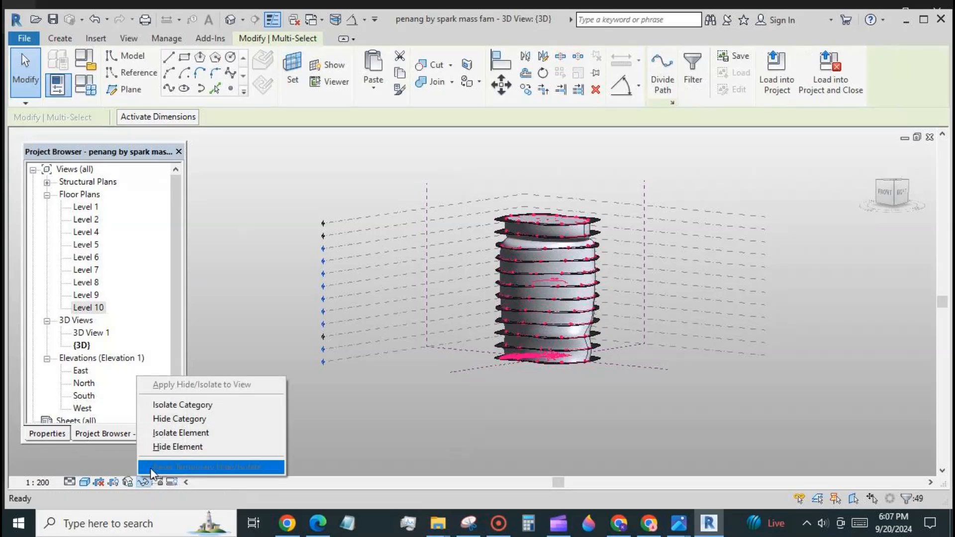
click(150, 466)
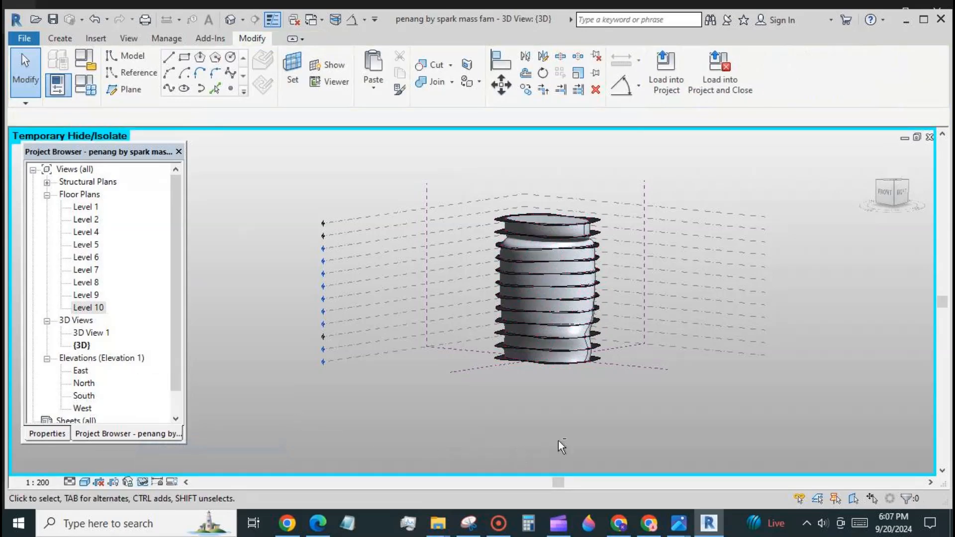
Temporarily hide the level lines and the two reference planes.
shift+middle_drag(559, 440, 717, 396)
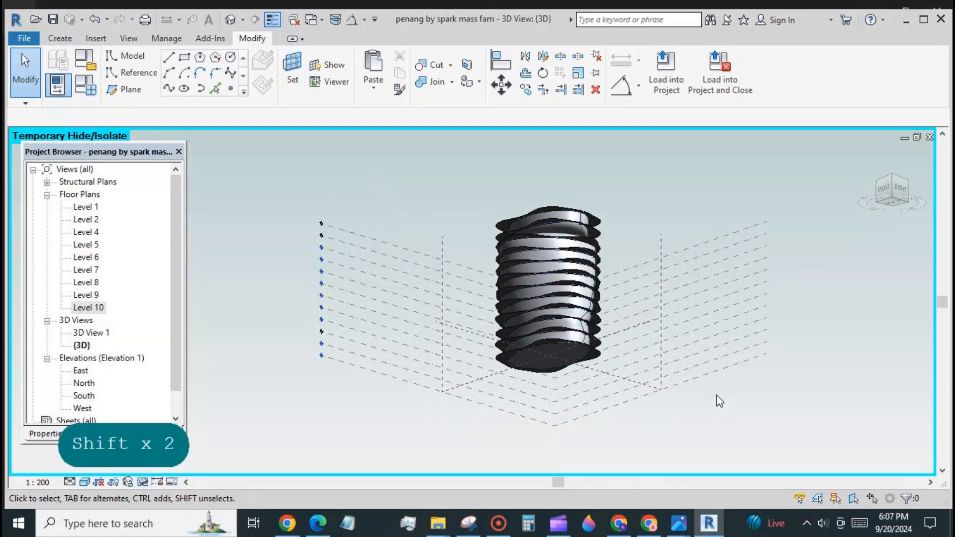
drag(839, 390, 684, 205)
click(143, 483)
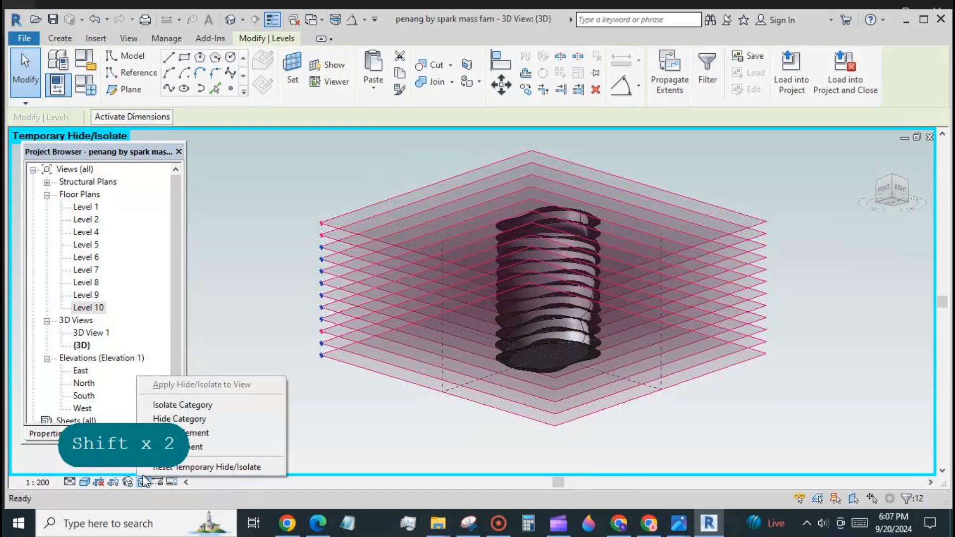
click(219, 450)
drag(705, 355, 636, 314)
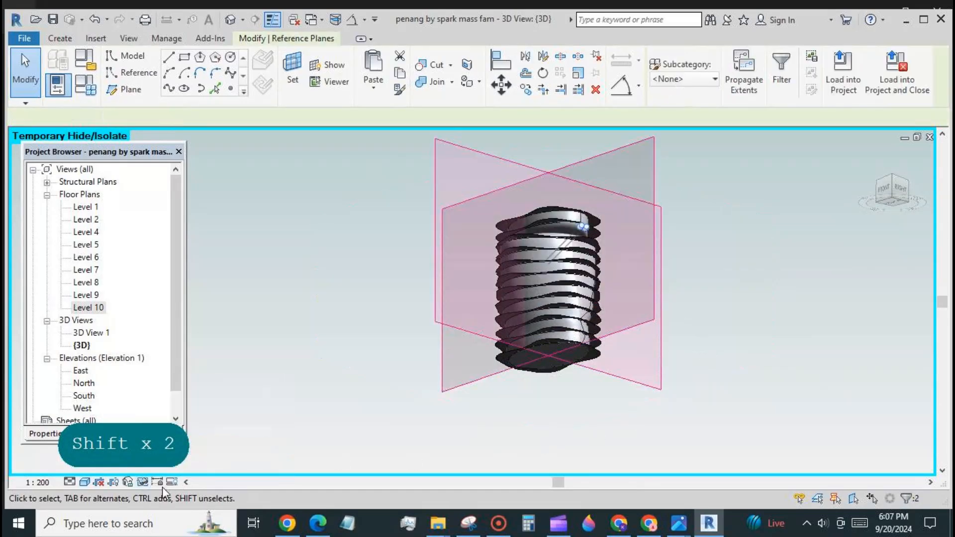
click(143, 482)
click(219, 449)
shift+middle_drag(695, 391, 707, 416)
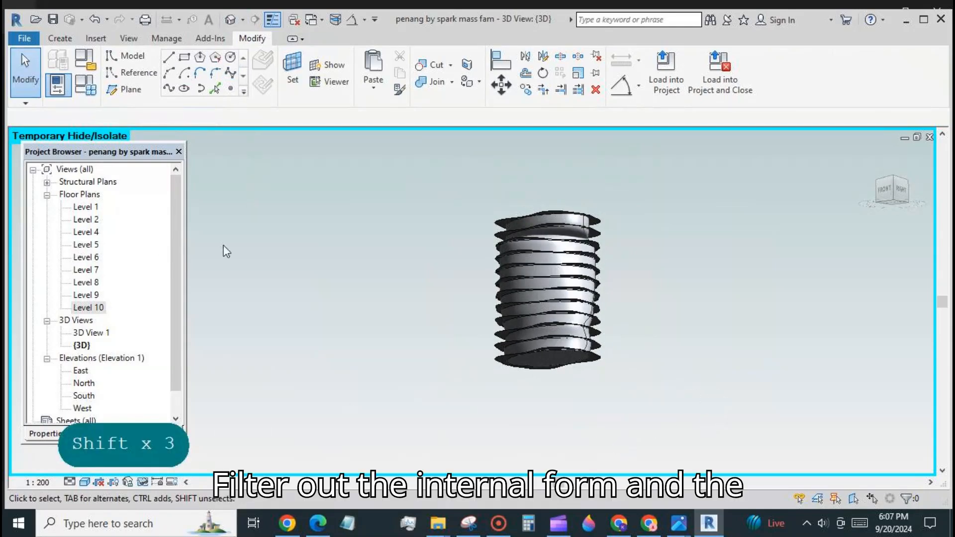
From Level 1, place a perspective camera aimed at the tower, crop it, and shade Realistic.
double_click(86, 207)
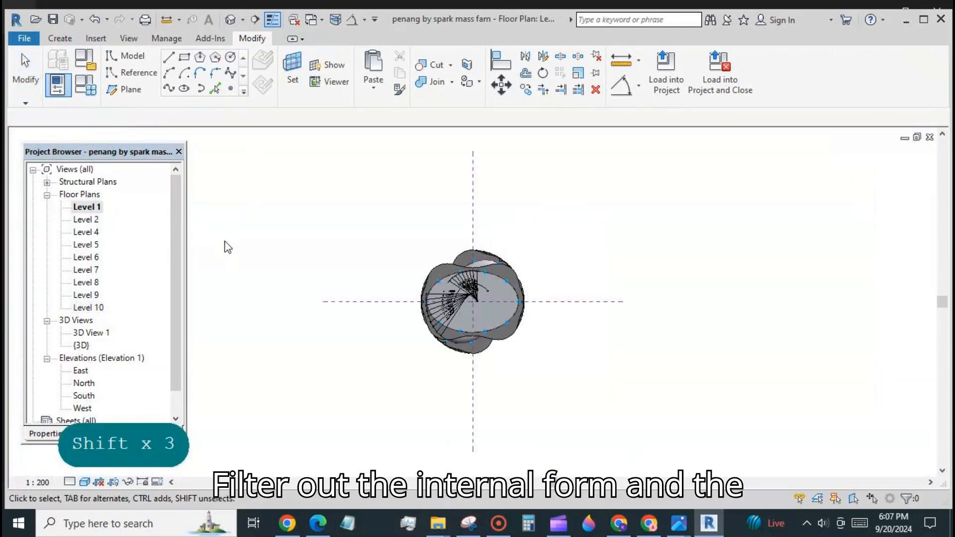
click(243, 23)
click(209, 52)
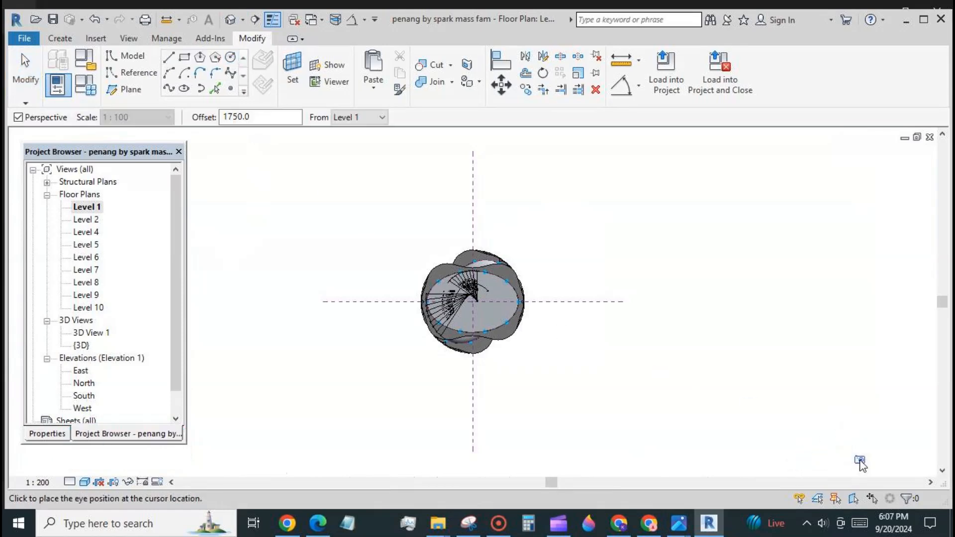
click(860, 458)
click(477, 300)
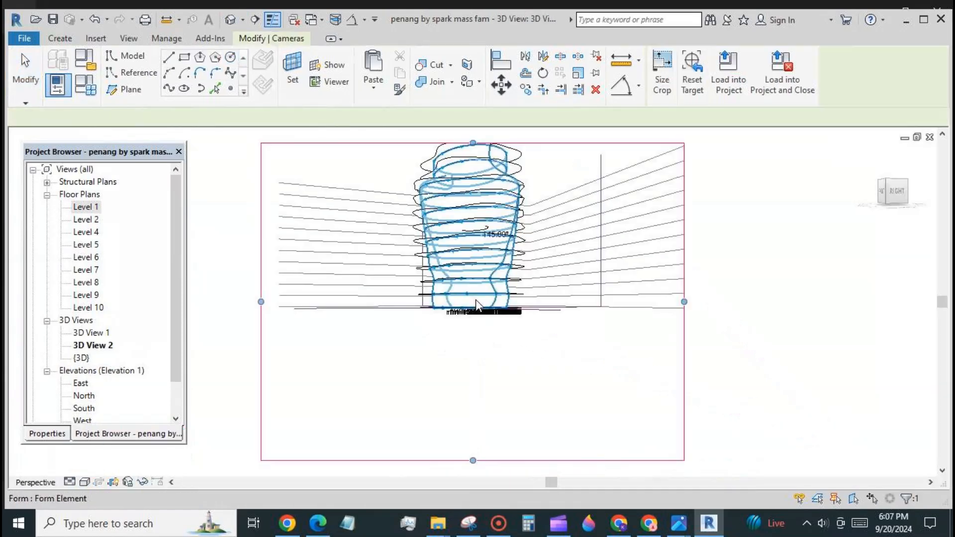
scroll(479, 395, down, 2)
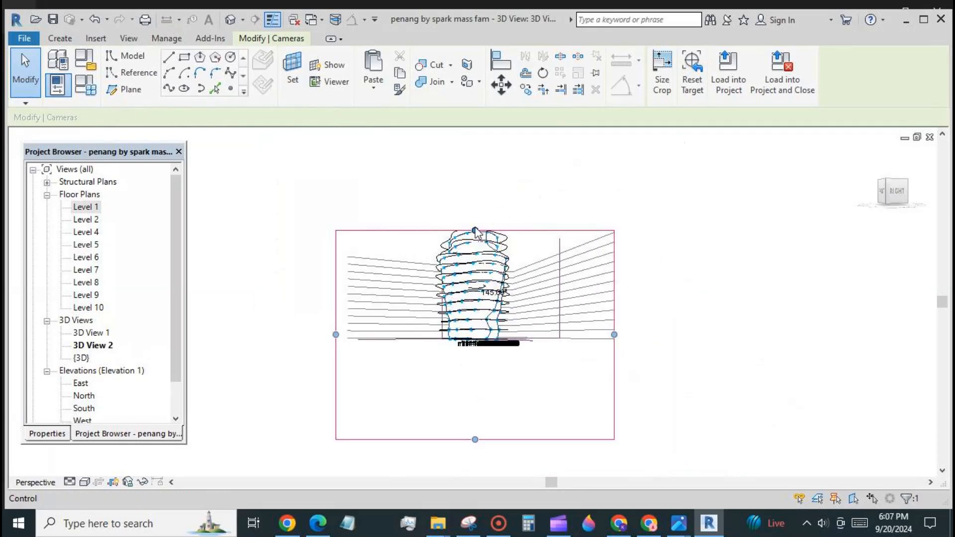
drag(473, 228, 475, 180)
click(312, 396)
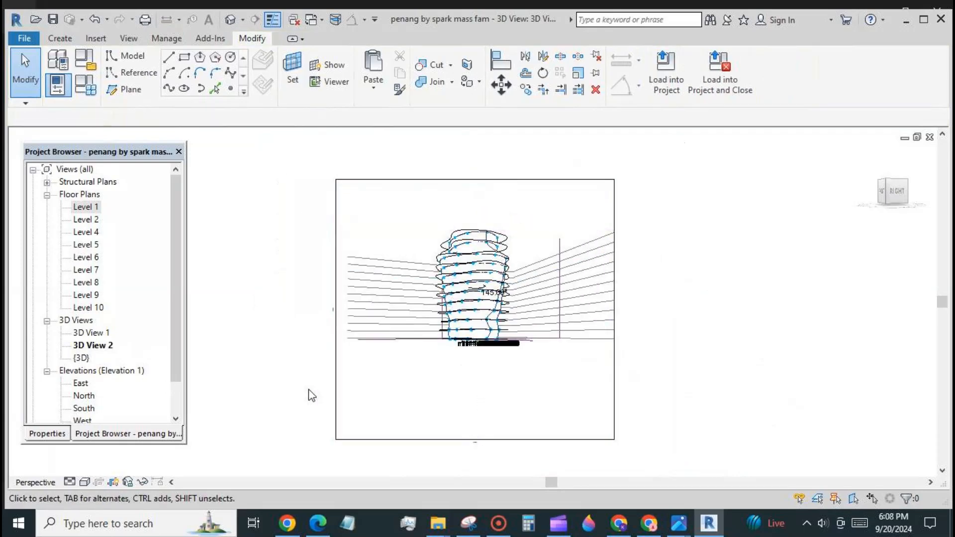
click(89, 483)
click(109, 452)
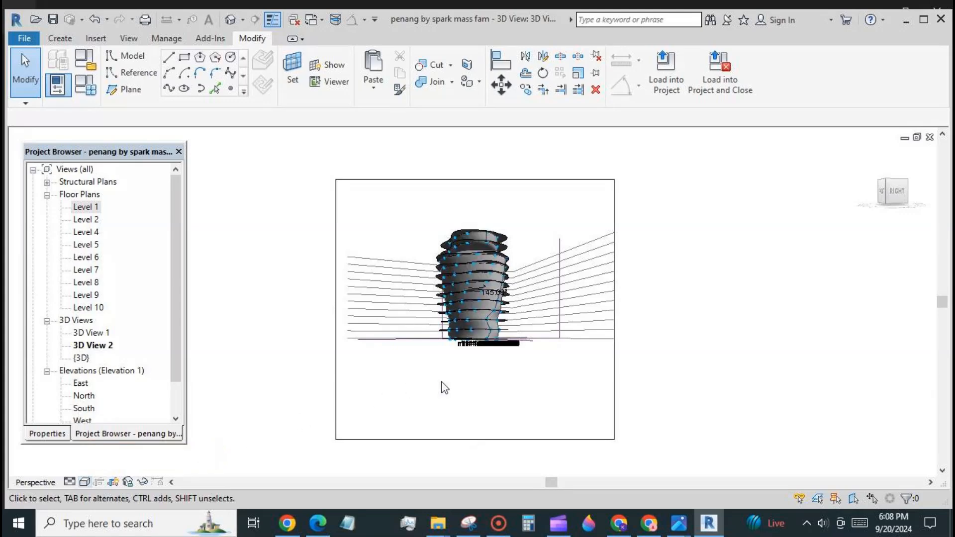
Temporarily hide the Divided Path, Dimensions, Levels, Reference Lines and Reference Planes in the camera view.
drag(331, 165, 661, 397)
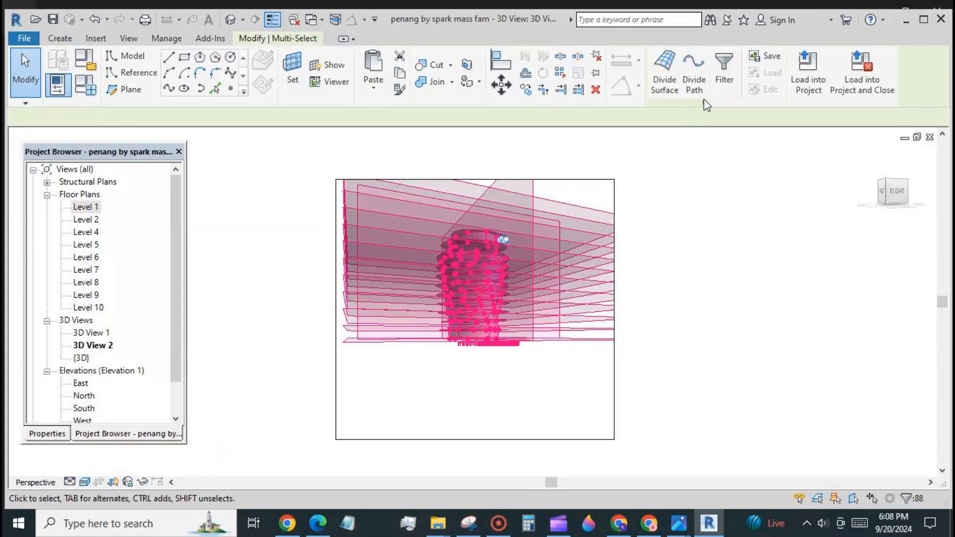
click(725, 69)
click(403, 250)
click(189, 239)
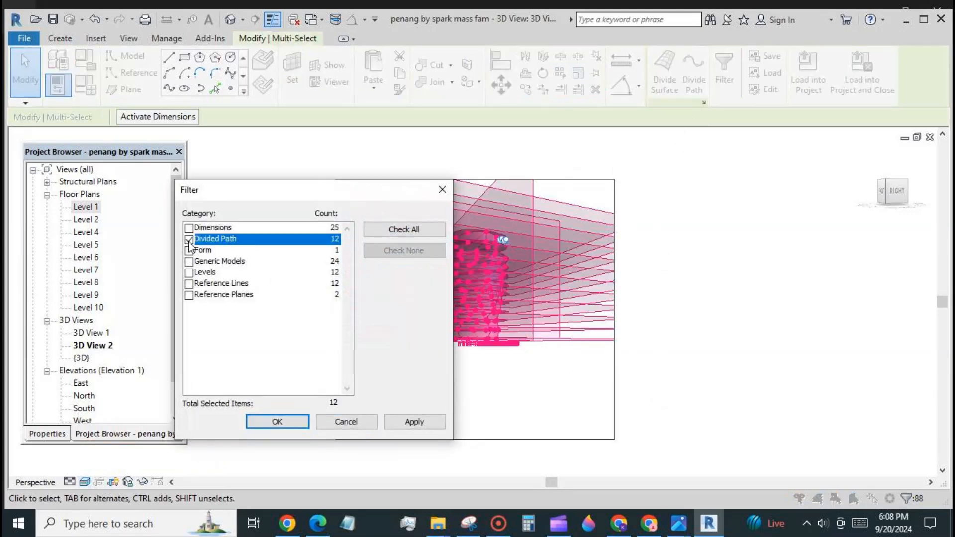
click(189, 228)
click(189, 273)
click(189, 284)
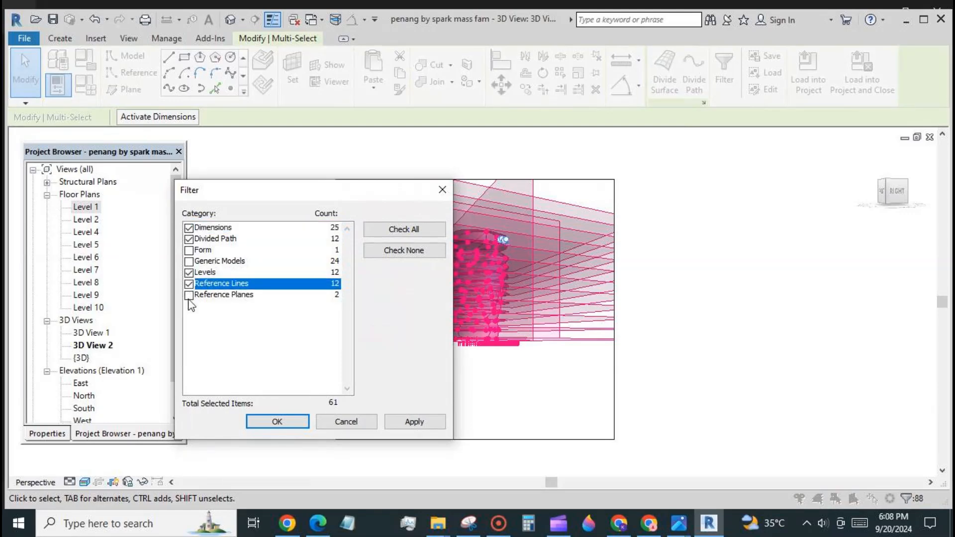
click(189, 295)
click(277, 422)
click(143, 481)
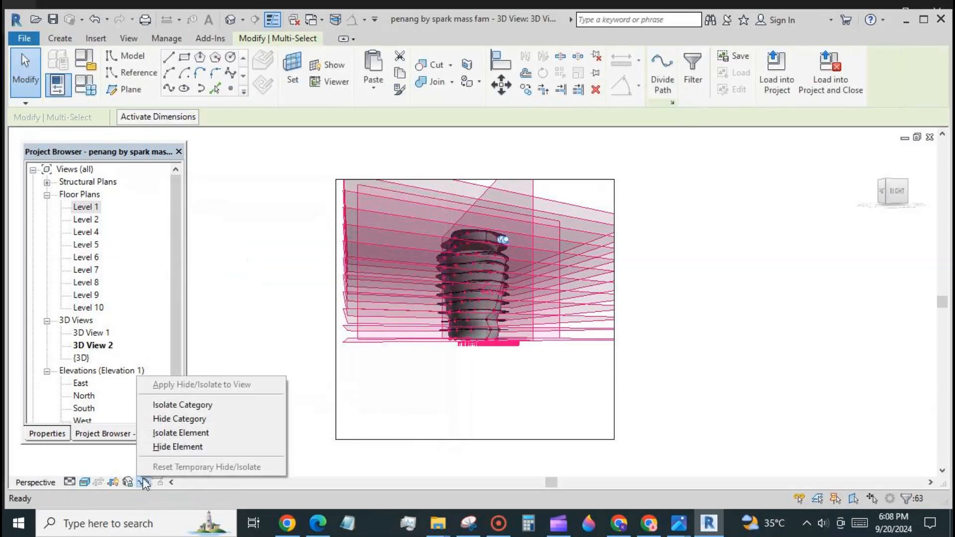
click(164, 446)
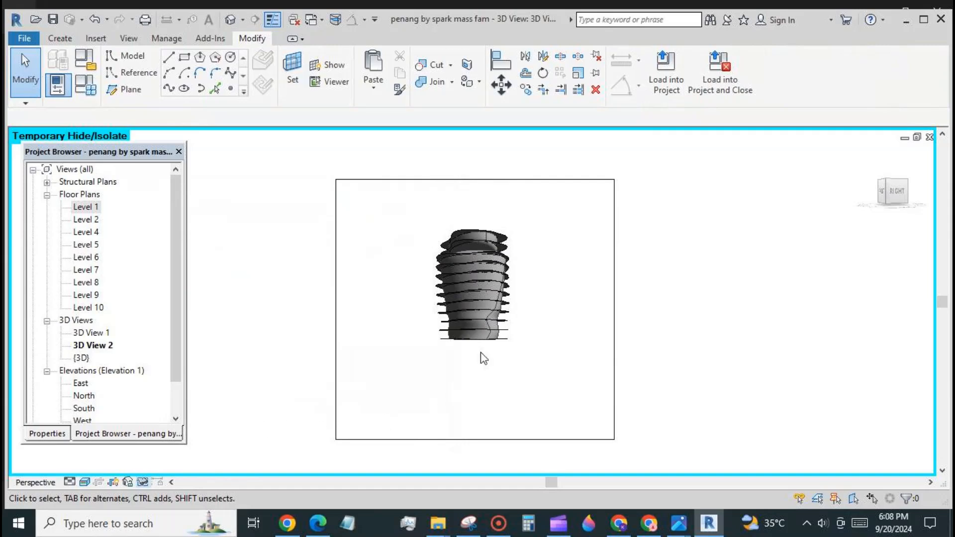
scroll(537, 234, up, 2)
shift+middle_drag(557, 357, 617, 361)
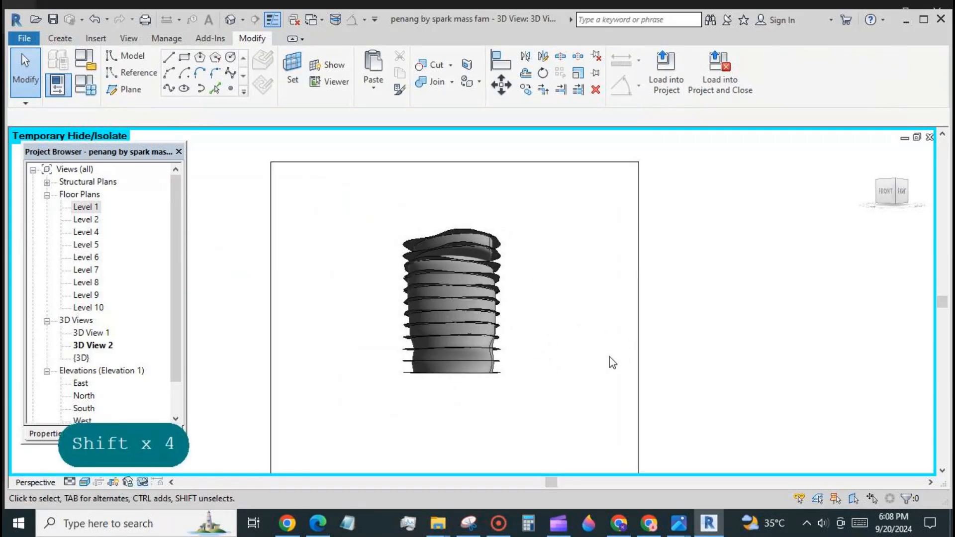
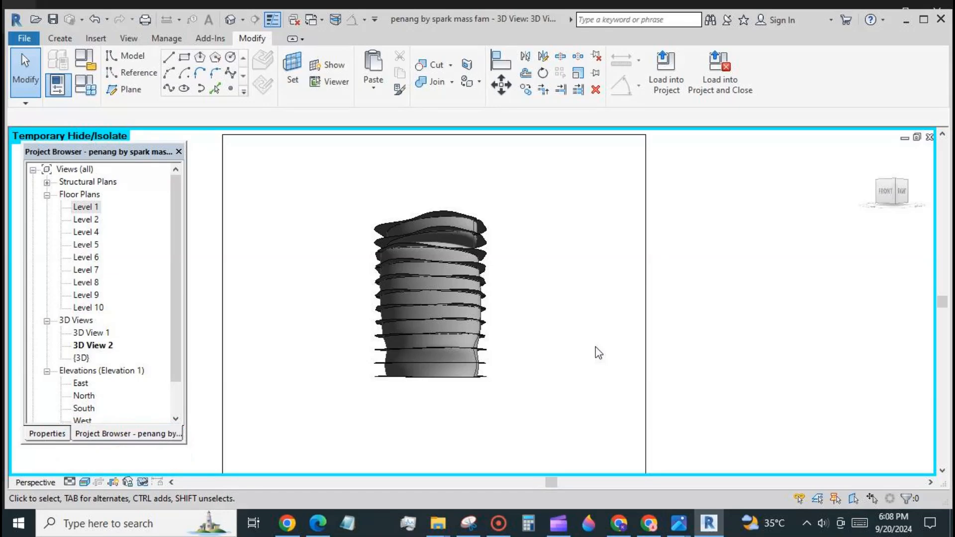
Orbit the twisted tower mass to a new viewing angle.
shift+middle_drag(599, 352, 420, 473)
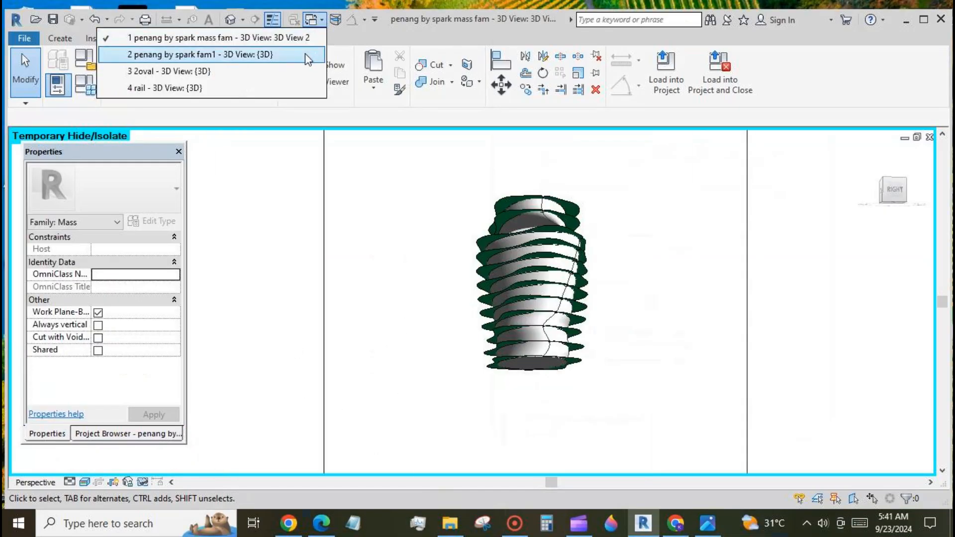
In the fam1 3D view, temporarily hide the pink balcony form.
click(306, 52)
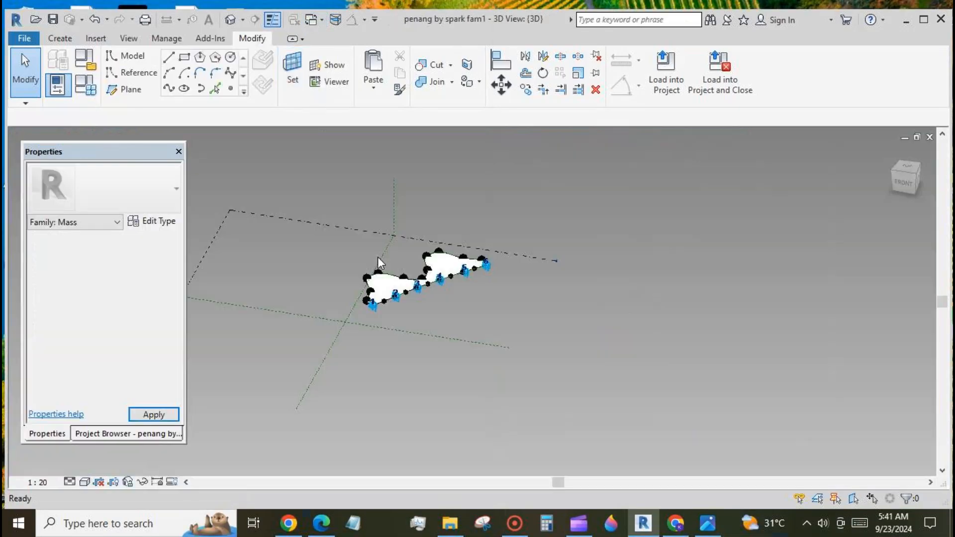
shift+middle_drag(386, 374, 543, 386)
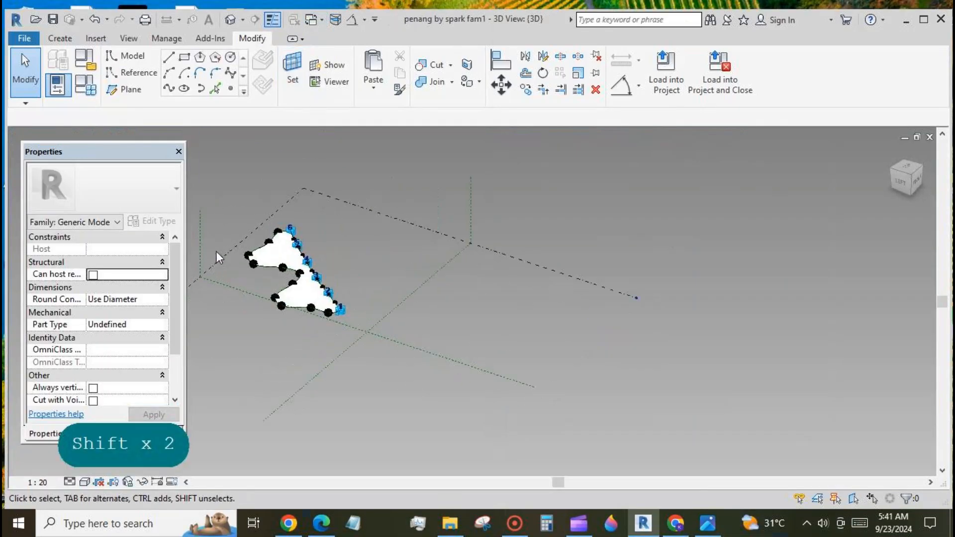
scroll(238, 235, up, 6)
click(371, 314)
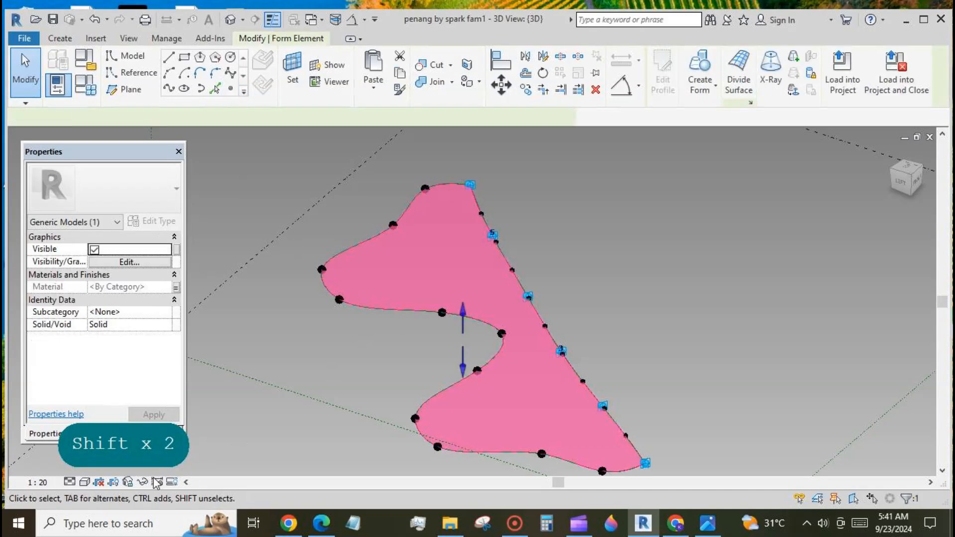
click(142, 482)
click(182, 450)
Place a reference point on the curved edge of the spline.
click(230, 89)
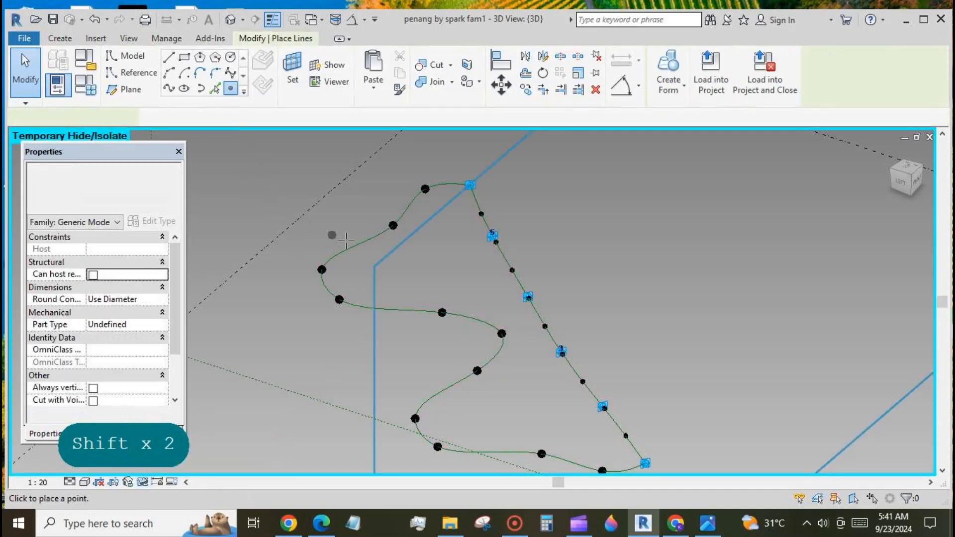
click(354, 245)
key(Escape)
key(Escape)
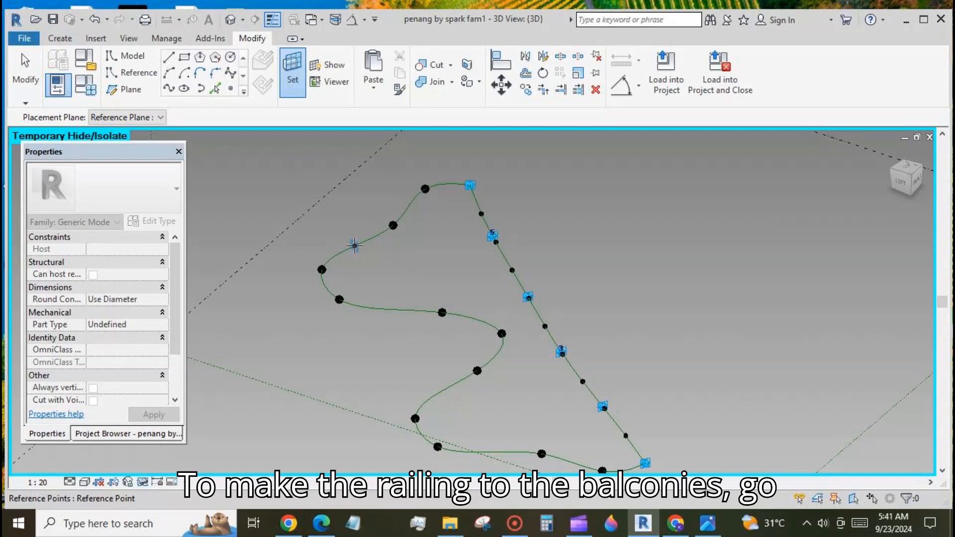
Draw a small rectangle over the reference point, viewed from a flatter angle.
shift+middle_drag(368, 337, 689, 269)
scroll(689, 269, down, 3)
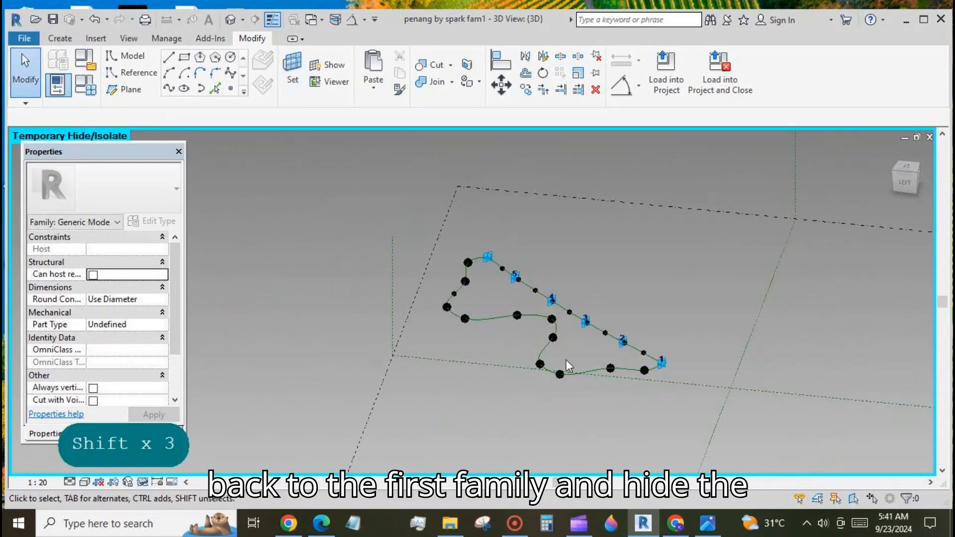
shift+middle_drag(566, 359, 561, 381)
scroll(393, 371, up, 5)
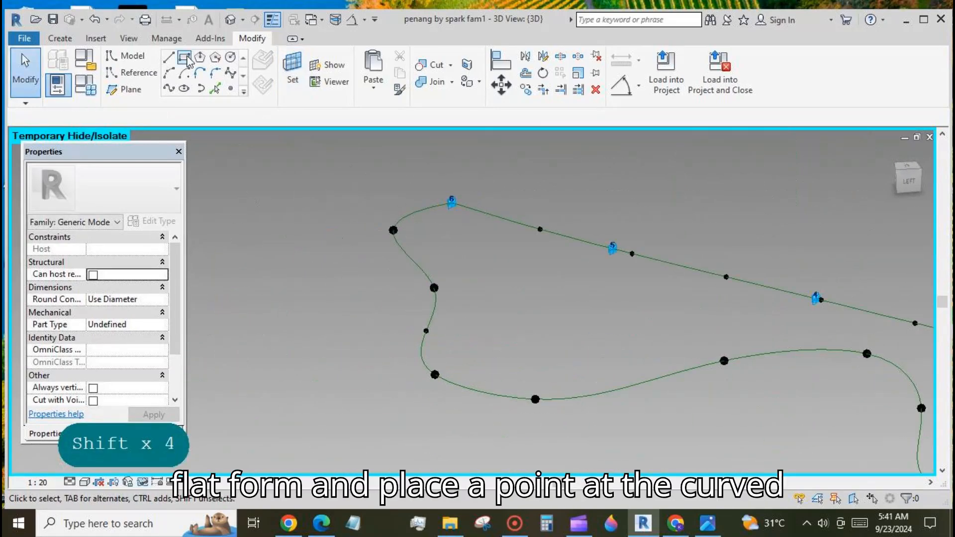
click(421, 305)
click(426, 336)
key(Escape)
key(Escape)
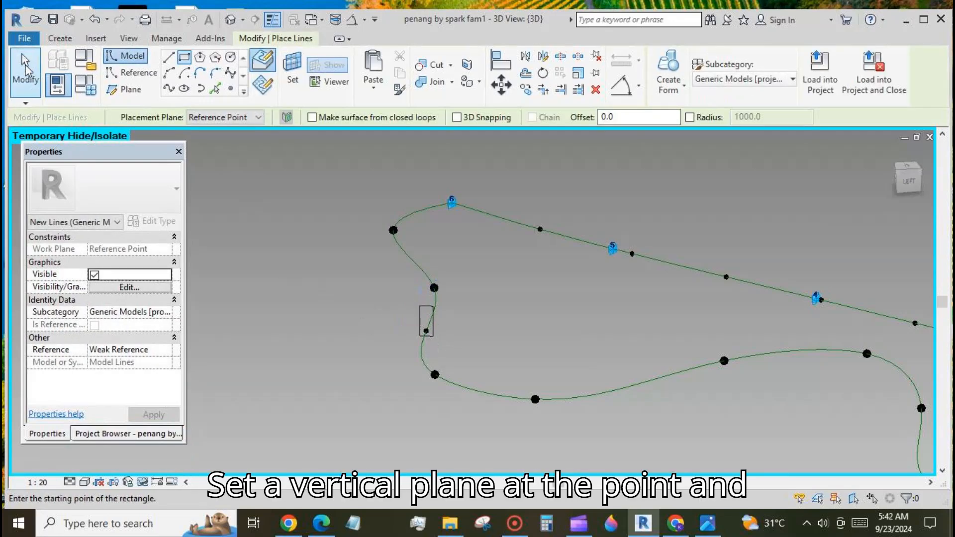
Add aligned dimensions to the rectangle: 68 and 72 widths and a 297 height.
click(638, 86)
click(620, 112)
scroll(415, 334, up, 4)
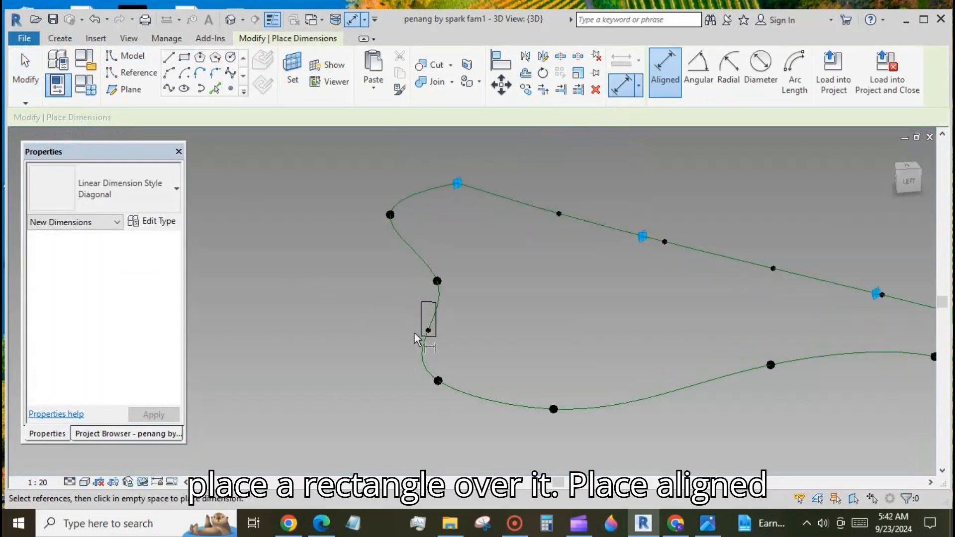
click(443, 328)
click(457, 320)
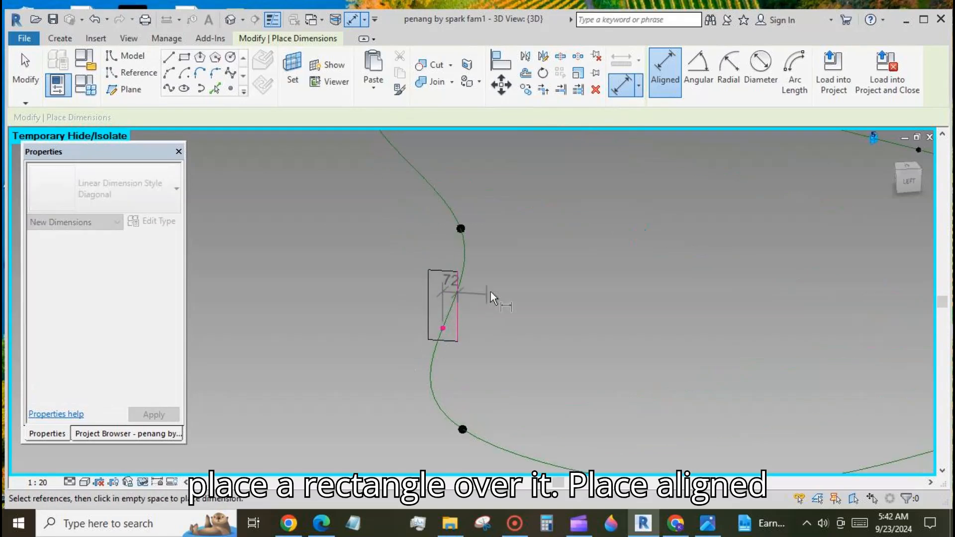
click(442, 328)
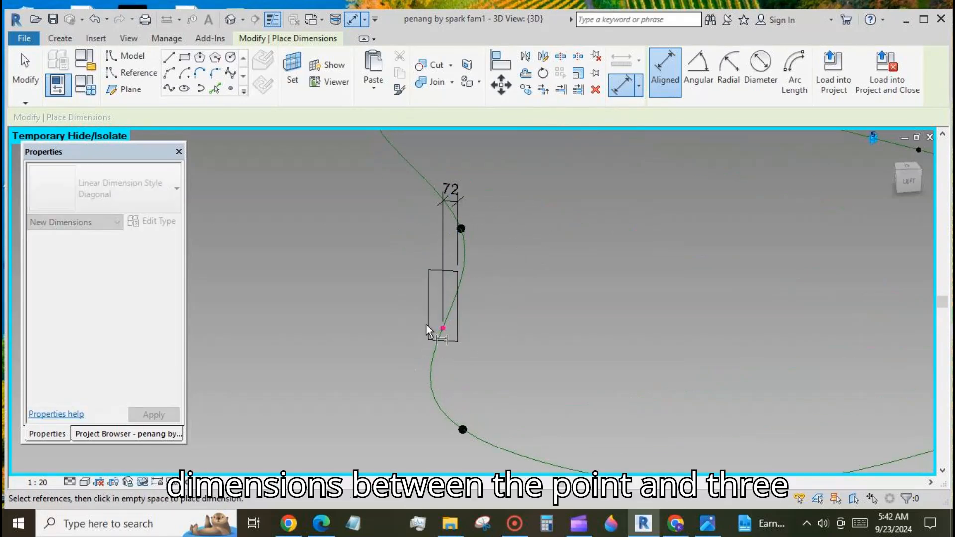
click(428, 328)
click(402, 205)
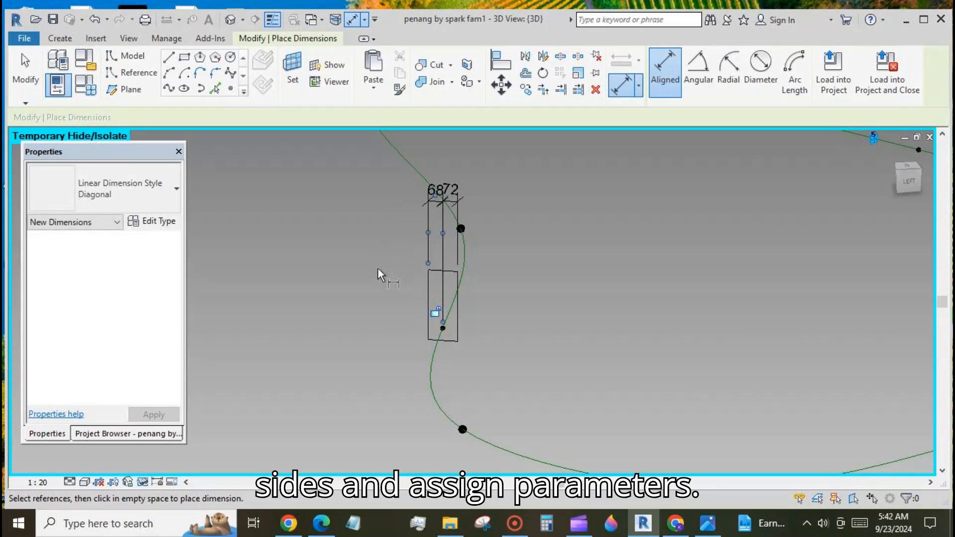
click(448, 324)
click(455, 271)
click(536, 230)
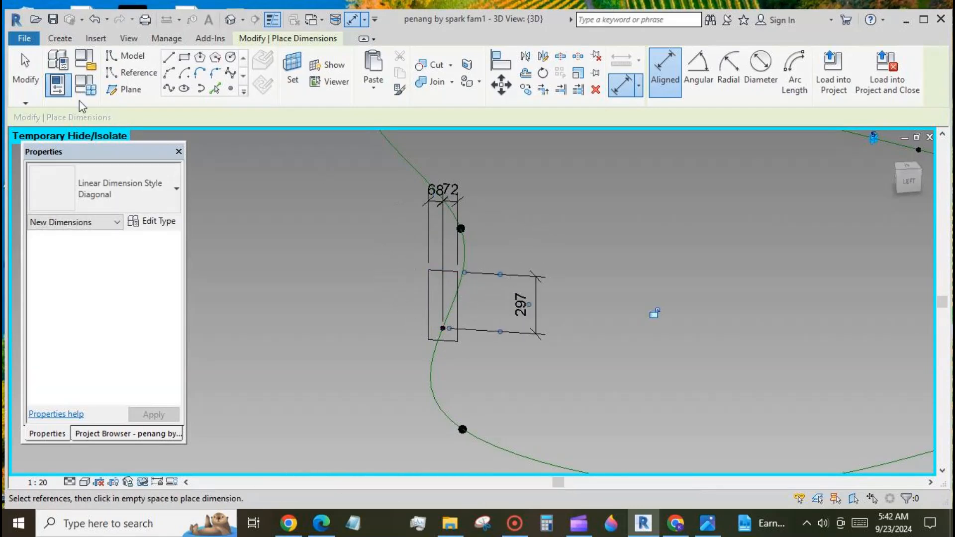
key(Escape)
Label both width dimensions with new parameter th rail and the 297 height with ht rail.
click(435, 202)
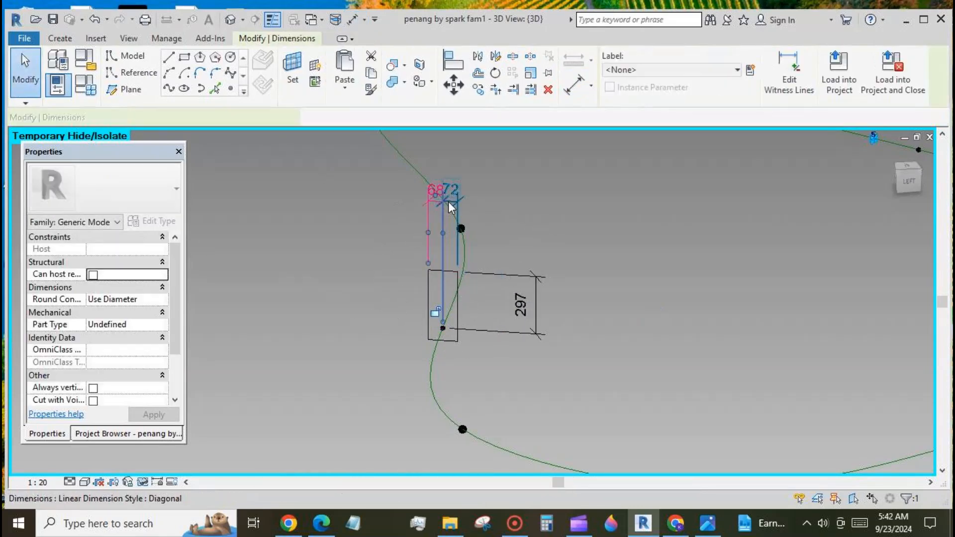
ctrl+click(467, 205)
click(752, 70)
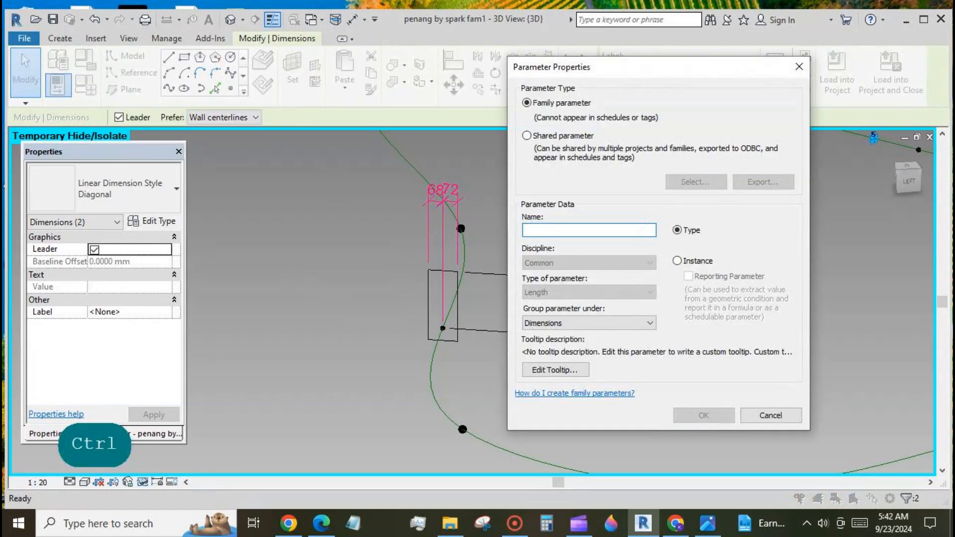
text(th rail)
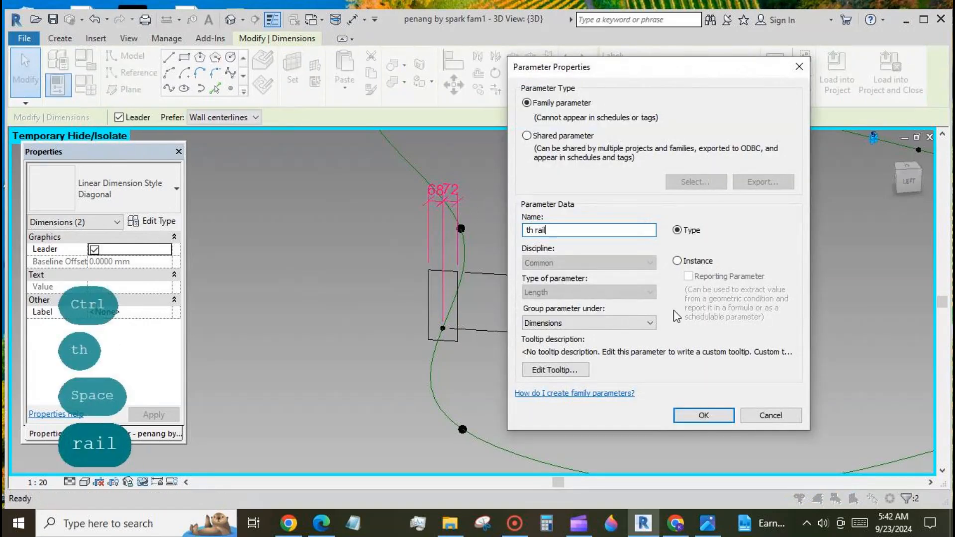
click(704, 415)
click(532, 301)
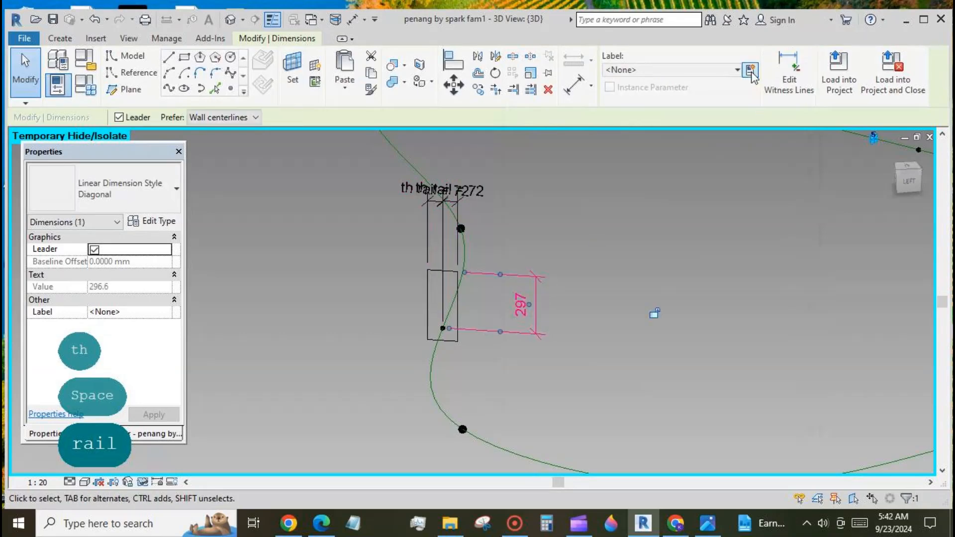
click(752, 70)
text(ht rail)
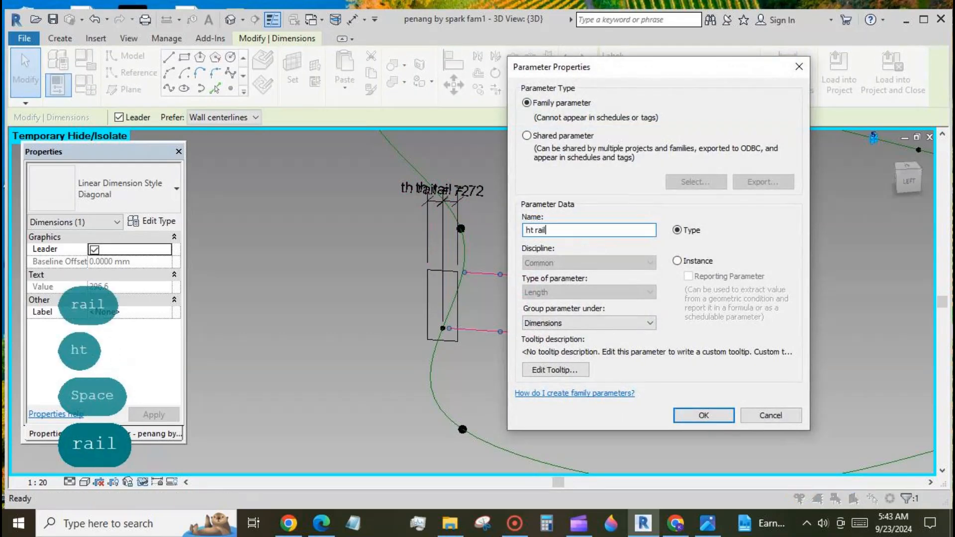
click(704, 415)
Start an Align (AL) of the rectangle's edge to the point, then cancel it.
key(Escape)
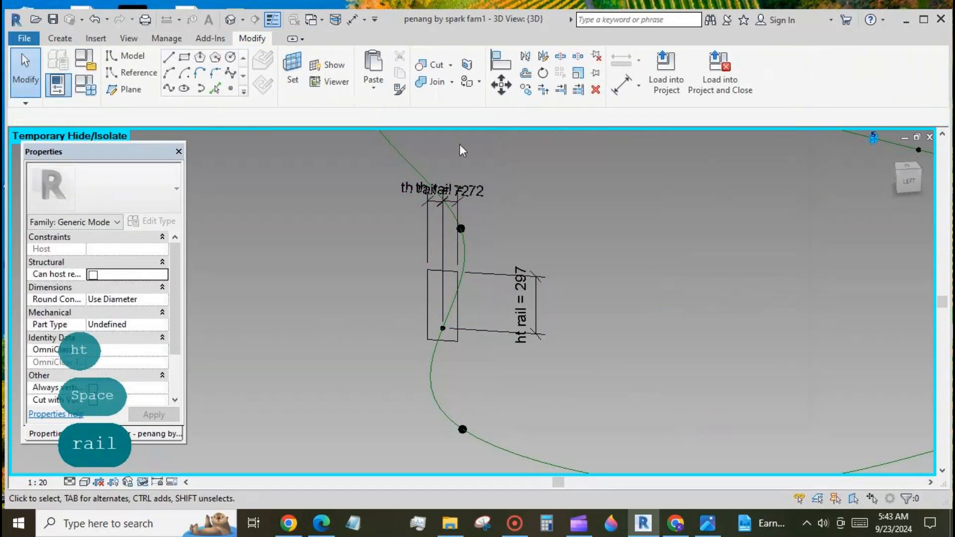
key(a)
key(l)
click(448, 339)
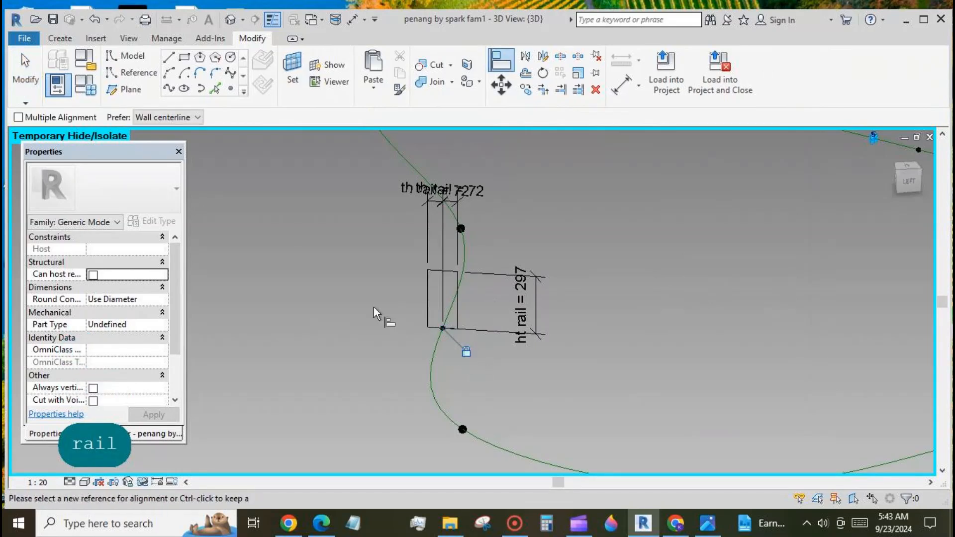
key(Escape)
key(Escape)
Sweep the rectangle profile along the curved path into a rail form.
click(431, 299)
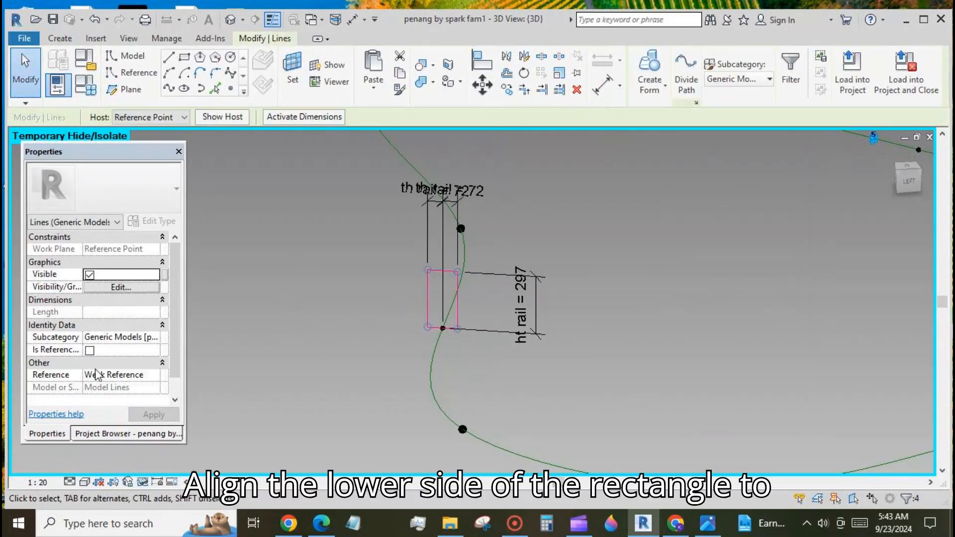
ctrl+click(434, 364)
click(649, 69)
scroll(436, 258, down, 8)
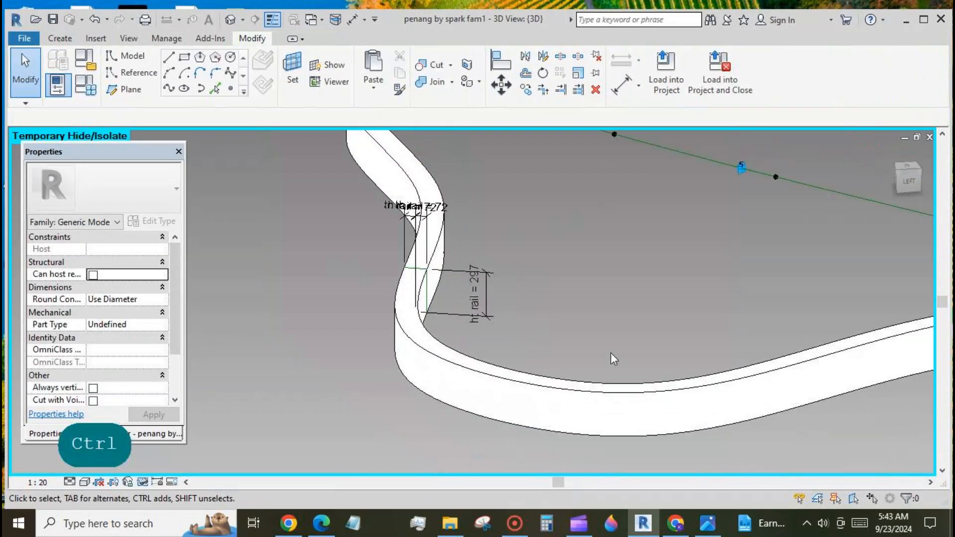
Set th rail to 25 in Family Types, dismissing the resulting geometry errors.
click(58, 85)
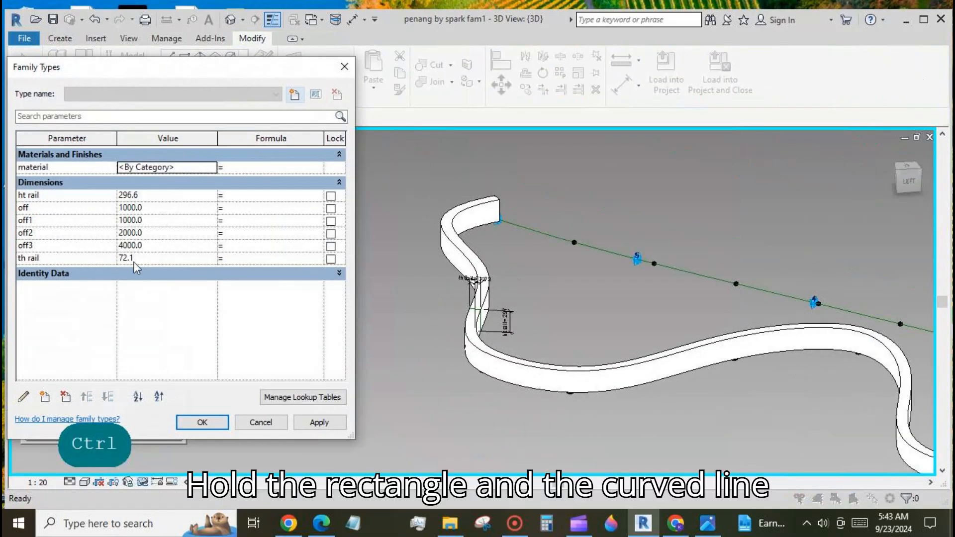
text(25)
click(311, 427)
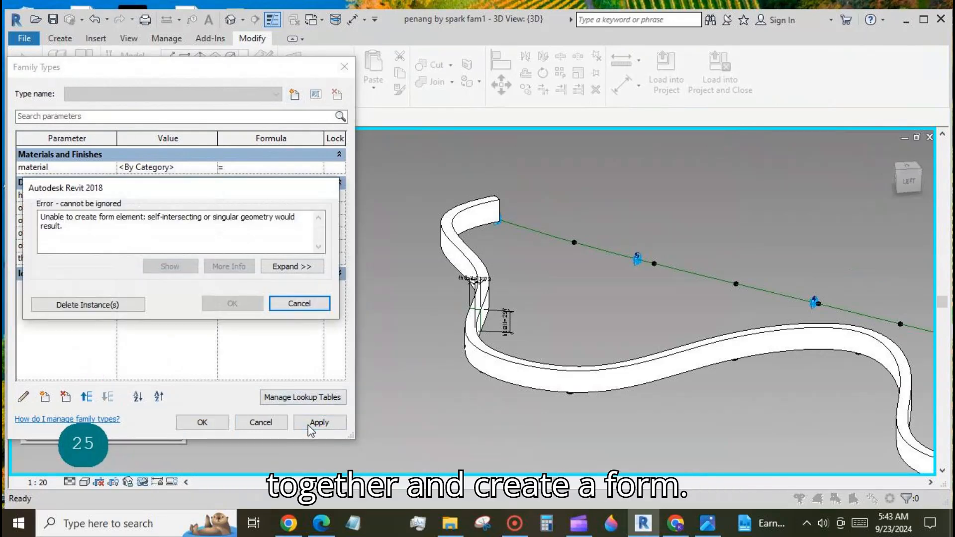
click(306, 306)
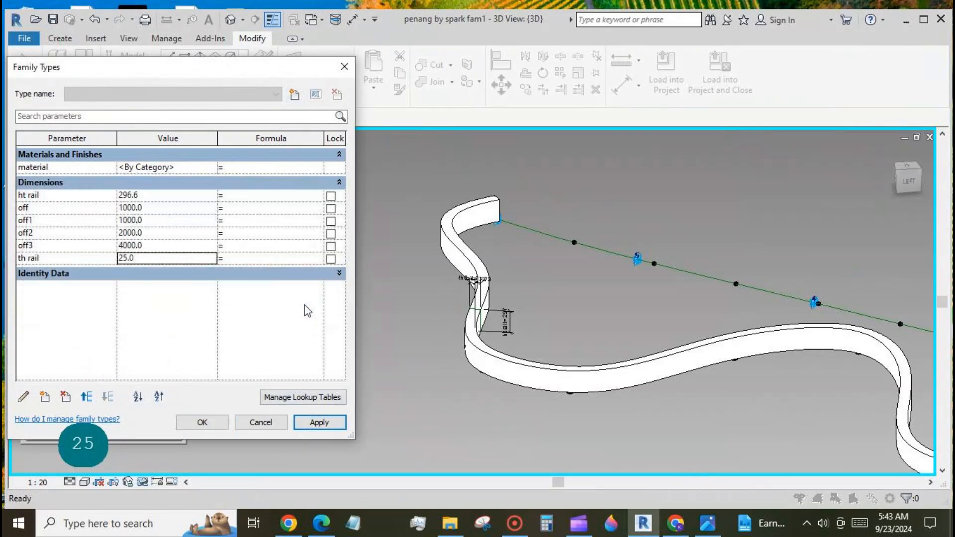
click(201, 426)
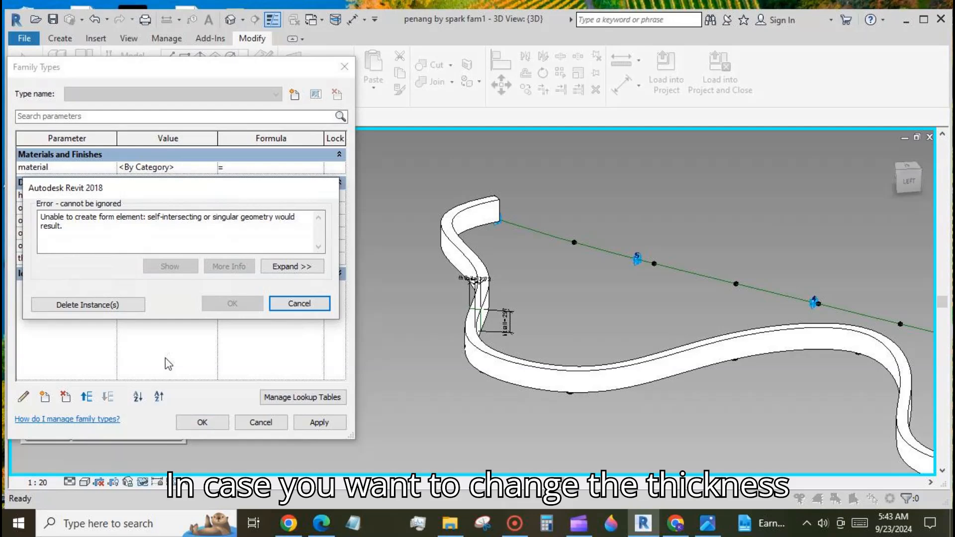
click(127, 308)
click(208, 425)
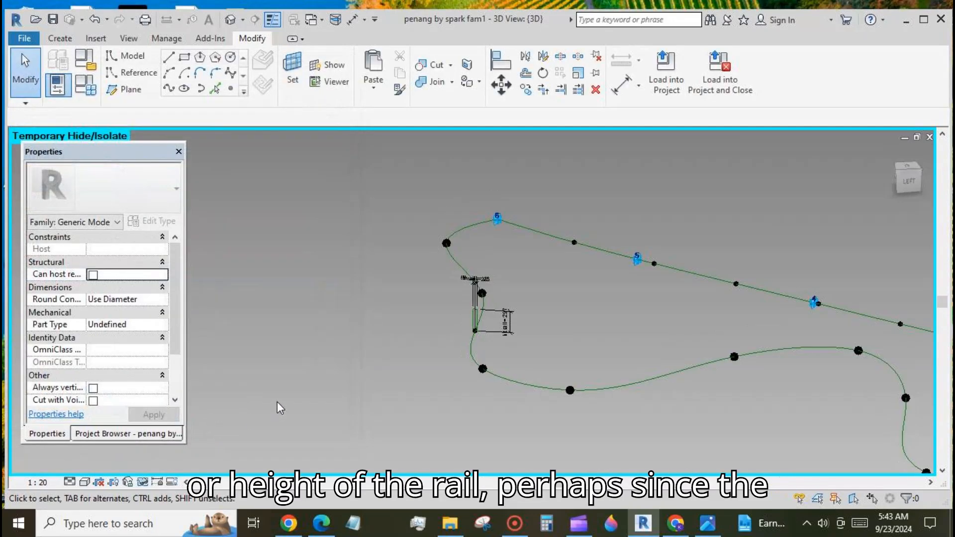
scroll(490, 336, up, 5)
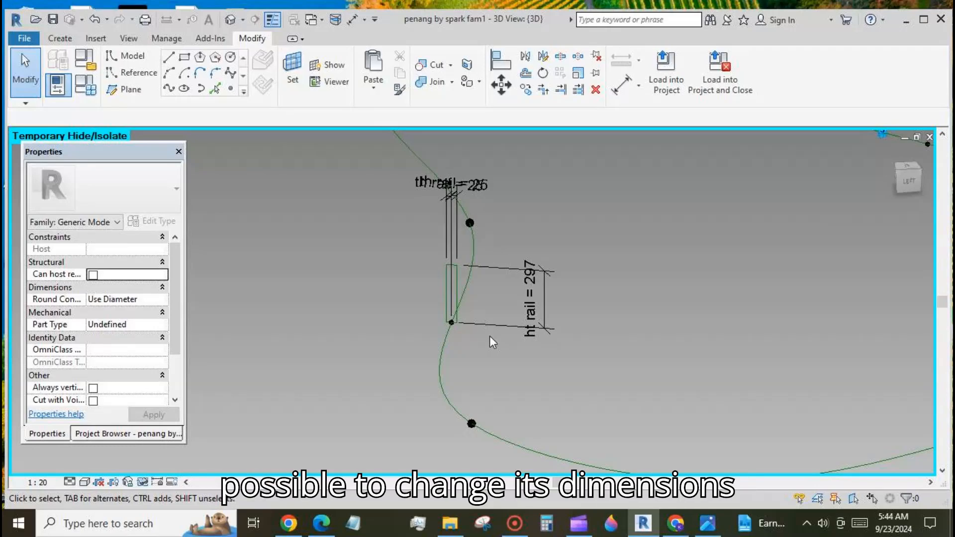
click(85, 86)
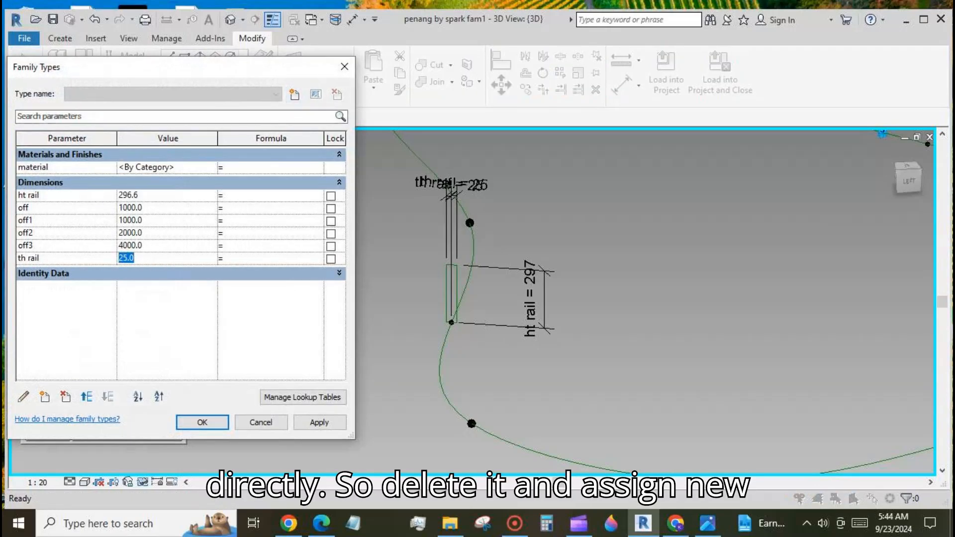
Set th rail to 50 and sweep the rectangular profile along the curve into a solid rail.
text(50)
click(319, 422)
click(219, 422)
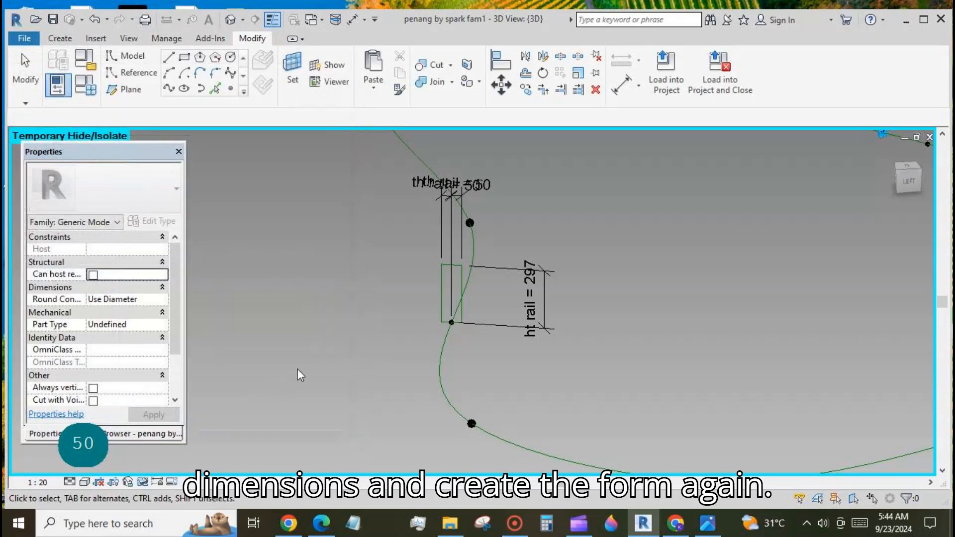
key(Tab)
click(443, 284)
ctrl+click(611, 137)
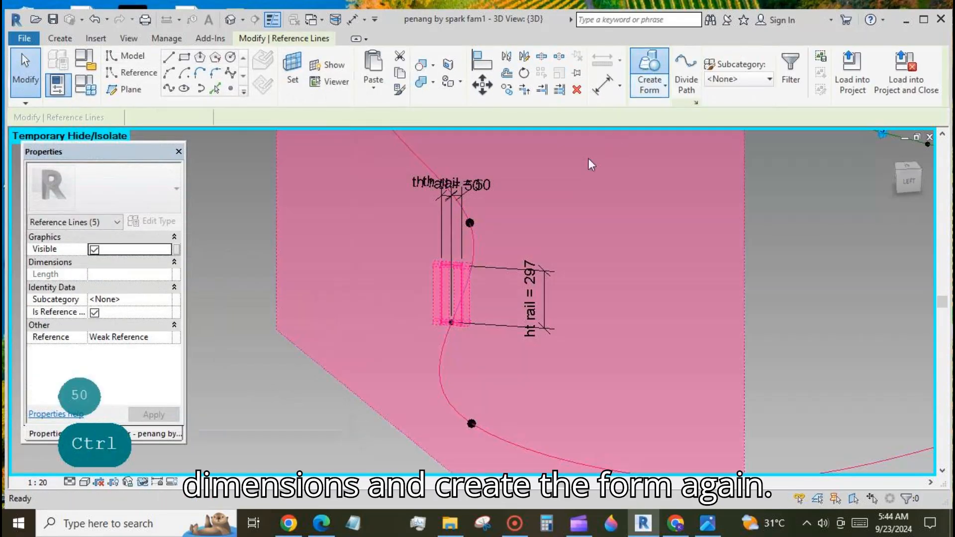
click(649, 64)
scroll(310, 289, down, 5)
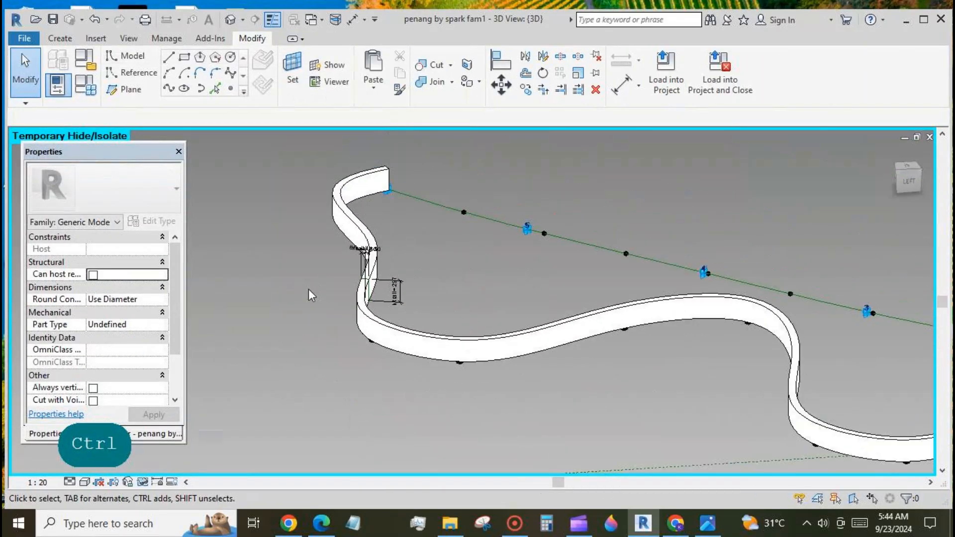
Unhide the floor form and link the rail's material to a new m rail parameter.
click(143, 482)
click(169, 468)
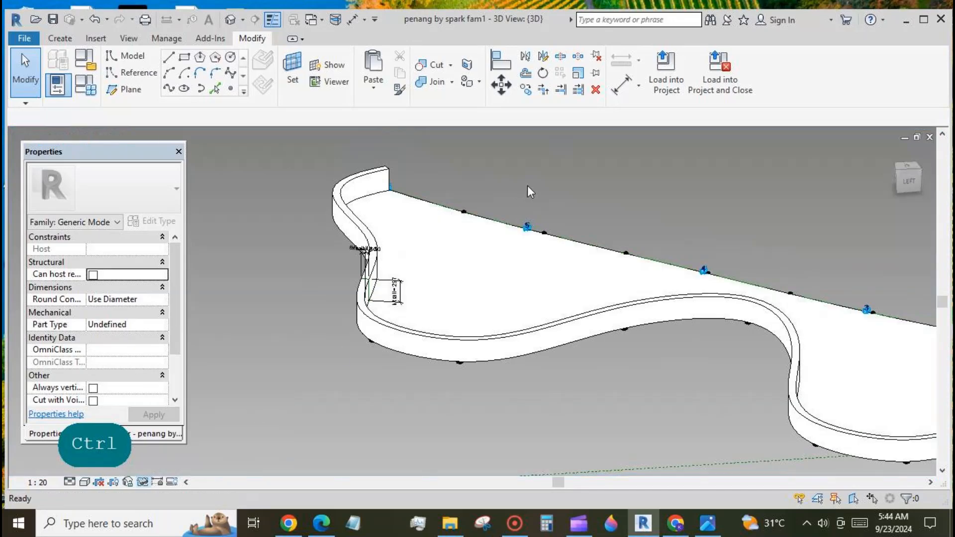
click(367, 188)
click(175, 287)
click(144, 401)
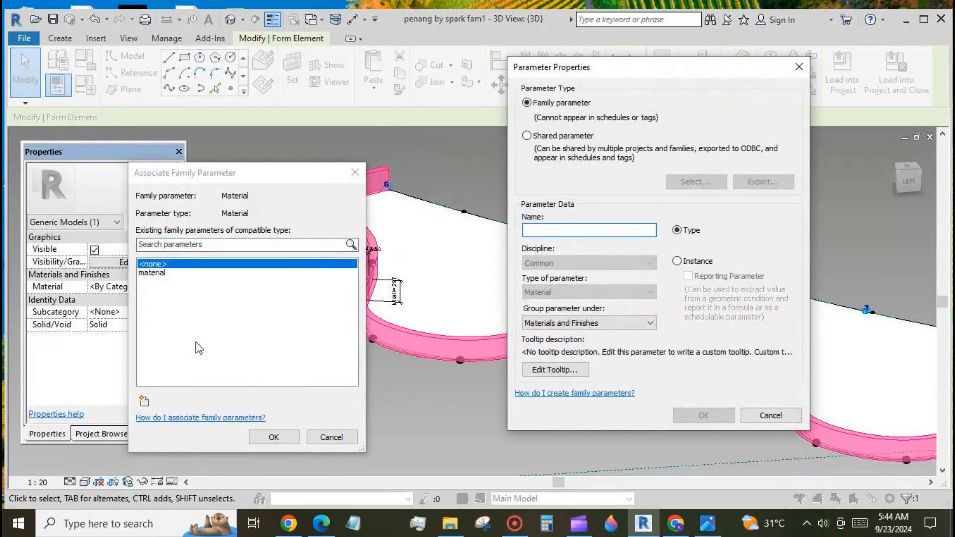
text(m rail)
key(Return)
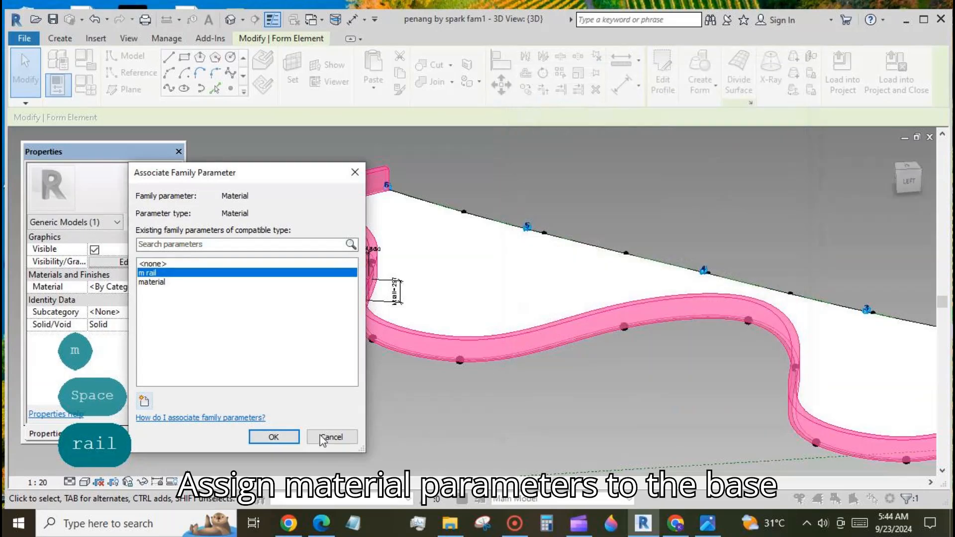
click(273, 436)
click(841, 72)
Load the rail into the tower mass family, overwriting the existing version, and pick Glass for m rail.
click(548, 200)
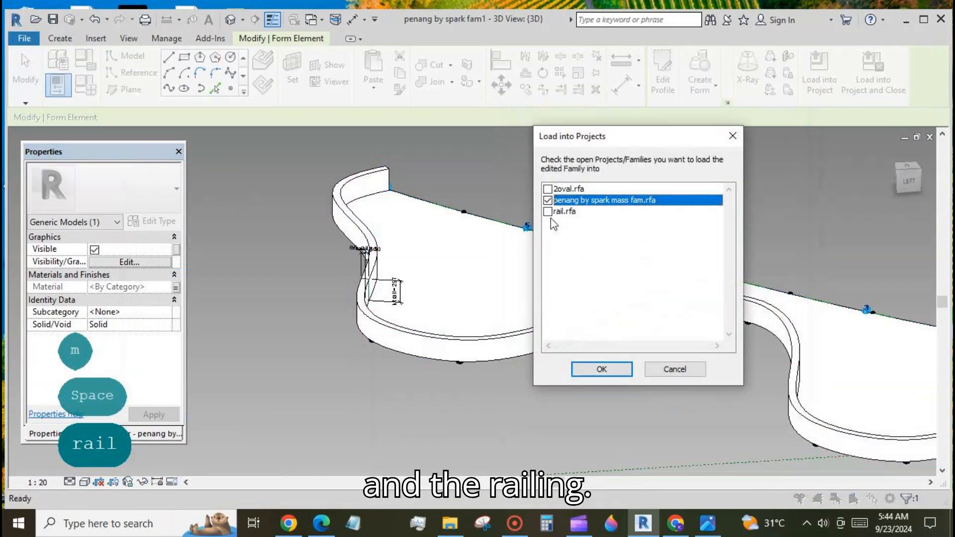
click(601, 370)
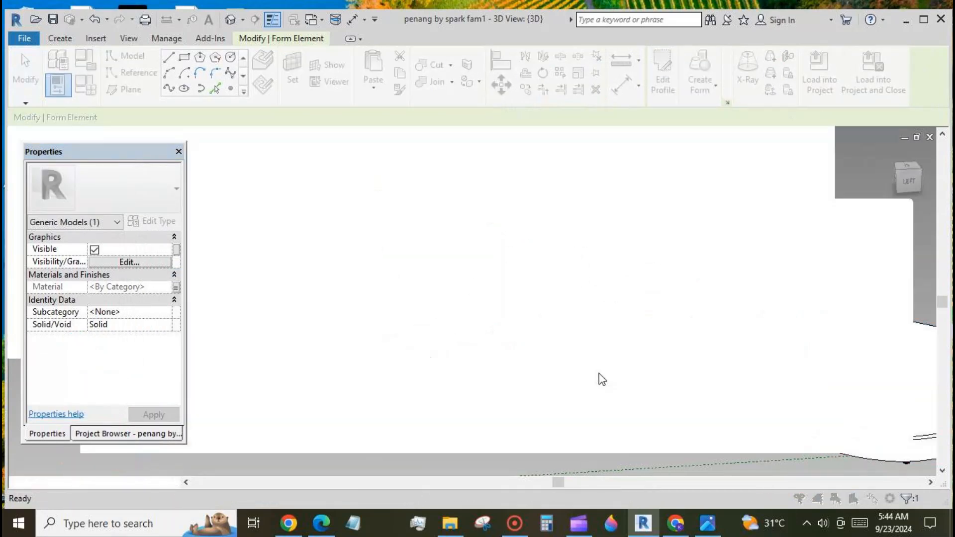
click(474, 252)
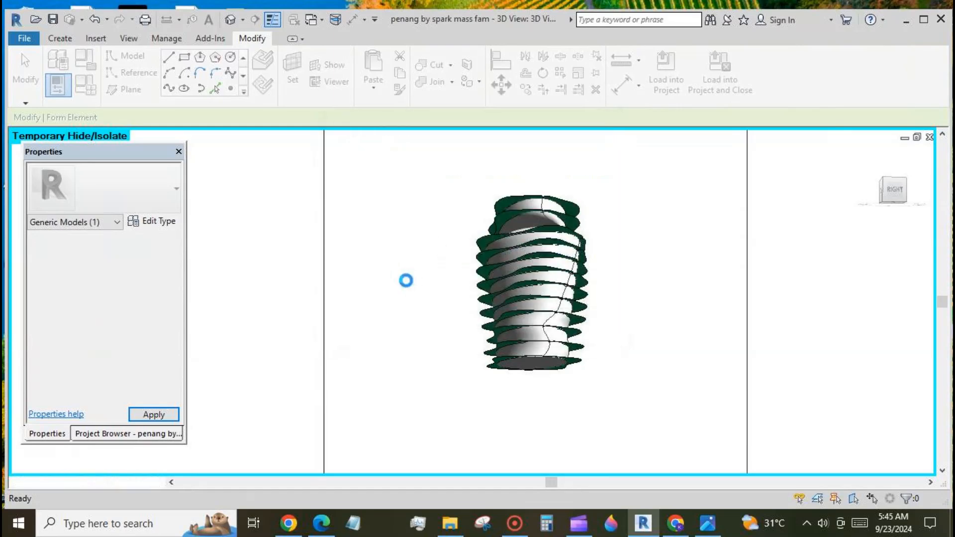
click(483, 255)
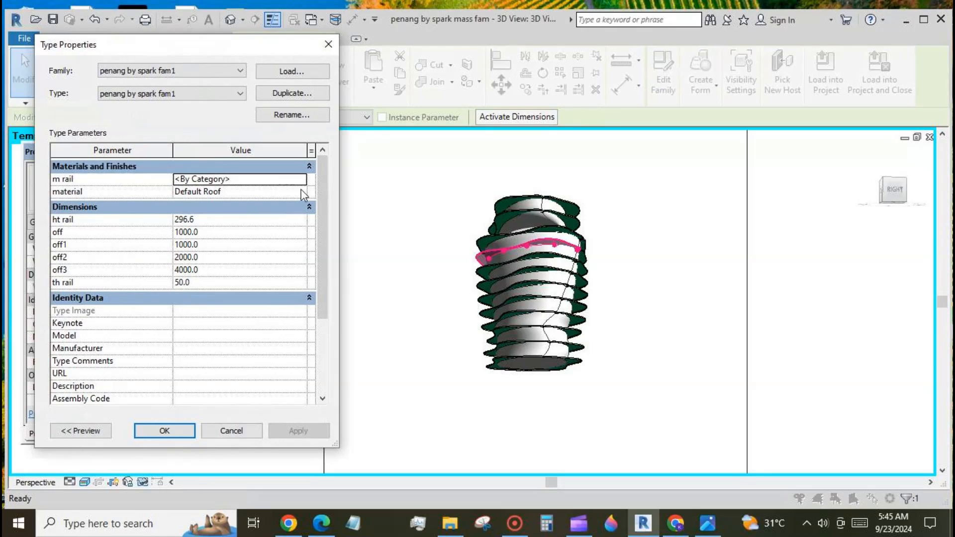
click(300, 189)
click(305, 154)
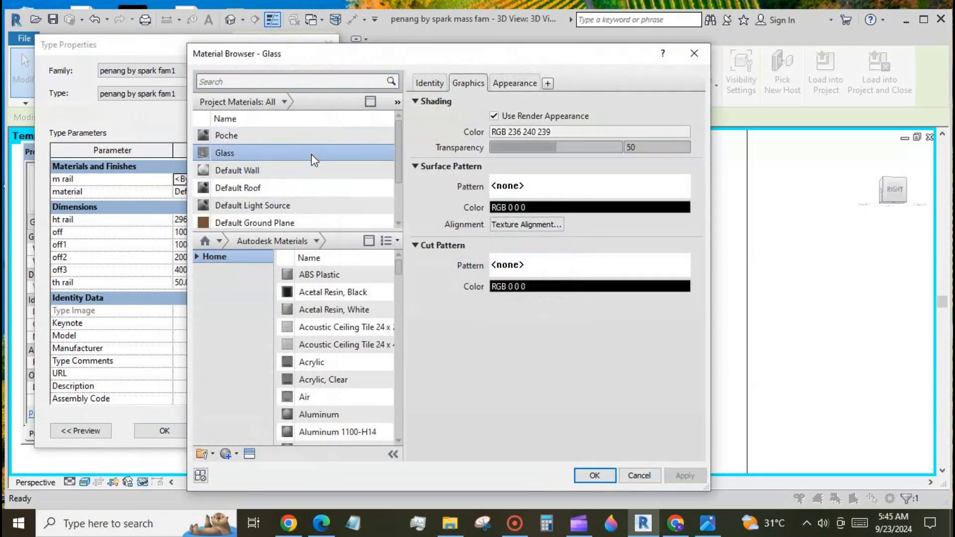
Give the Glass appearance a magenta tint and apply Glass as the rail type's m rail material.
click(506, 83)
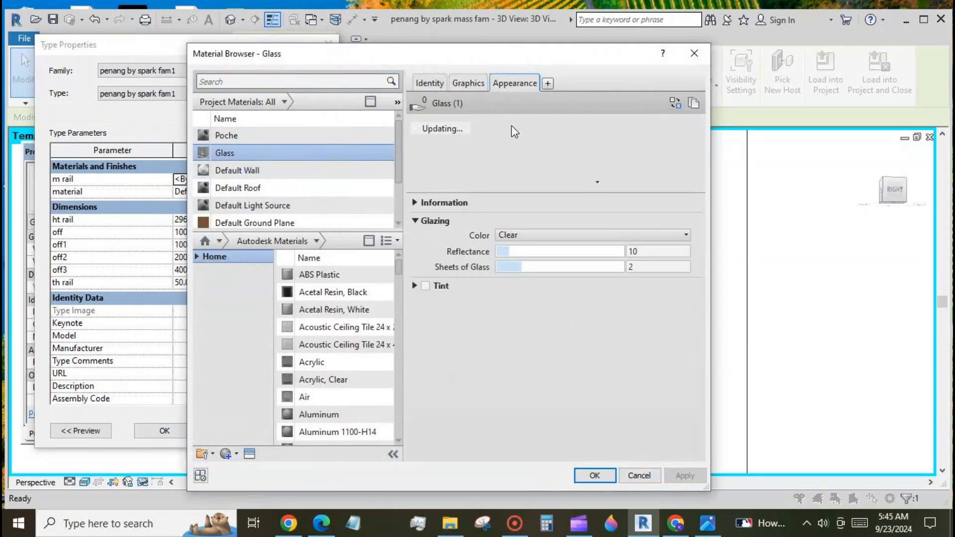
click(600, 268)
click(684, 476)
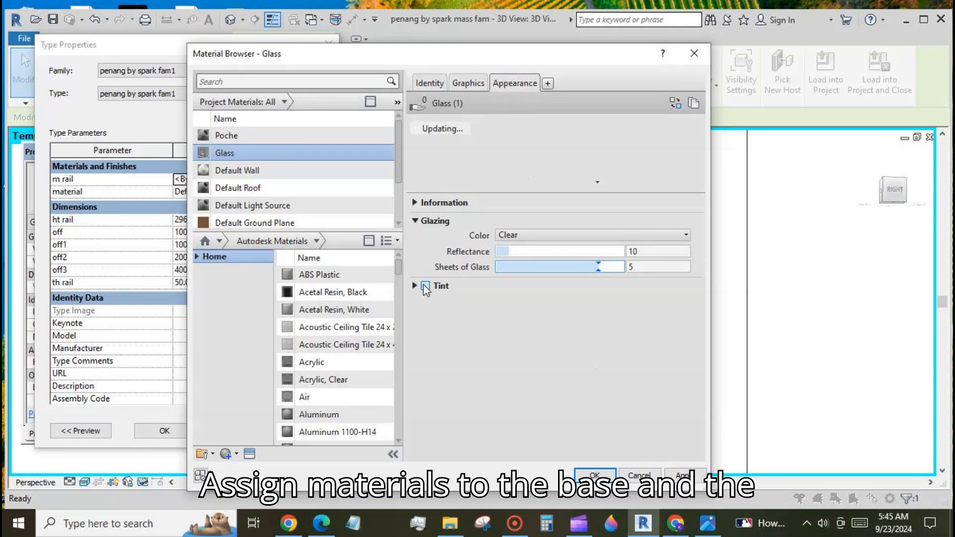
click(425, 286)
click(548, 301)
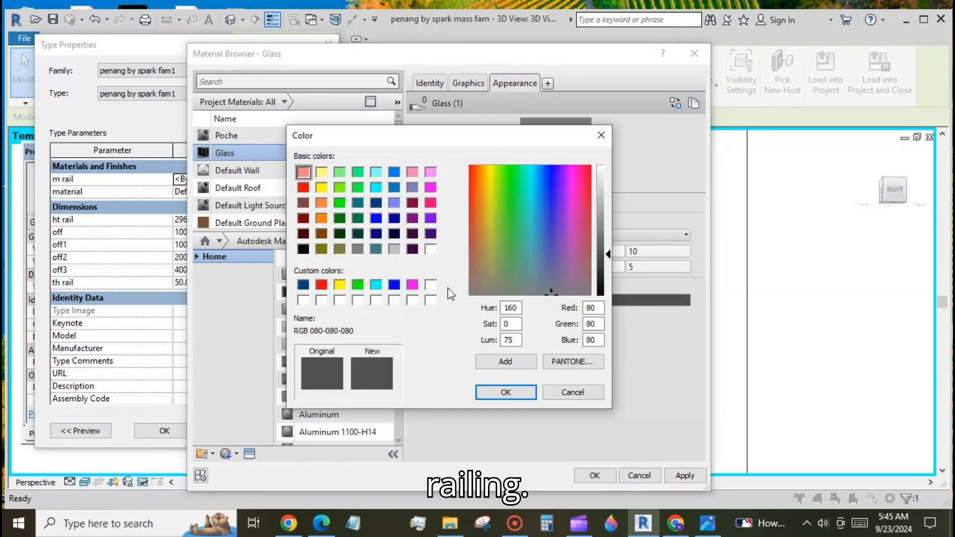
click(431, 188)
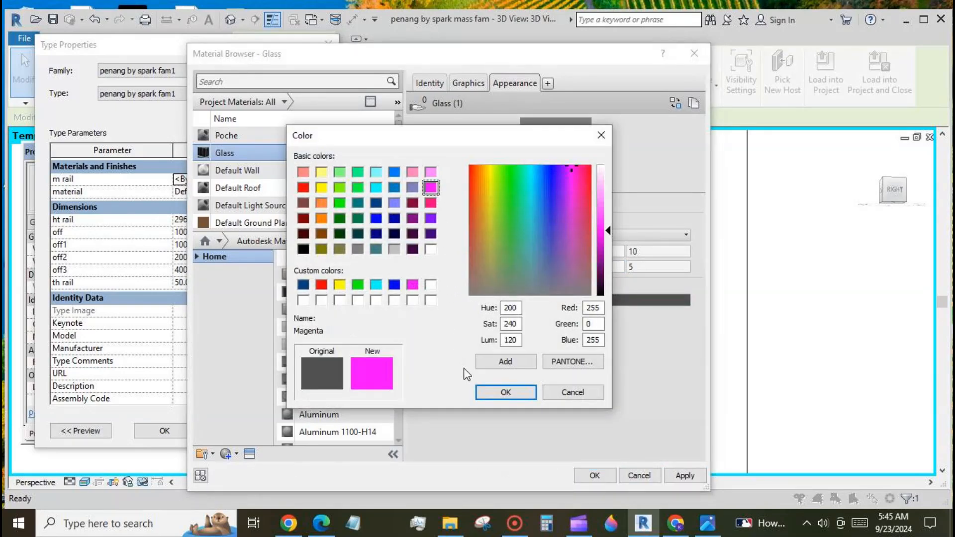
click(505, 392)
click(595, 476)
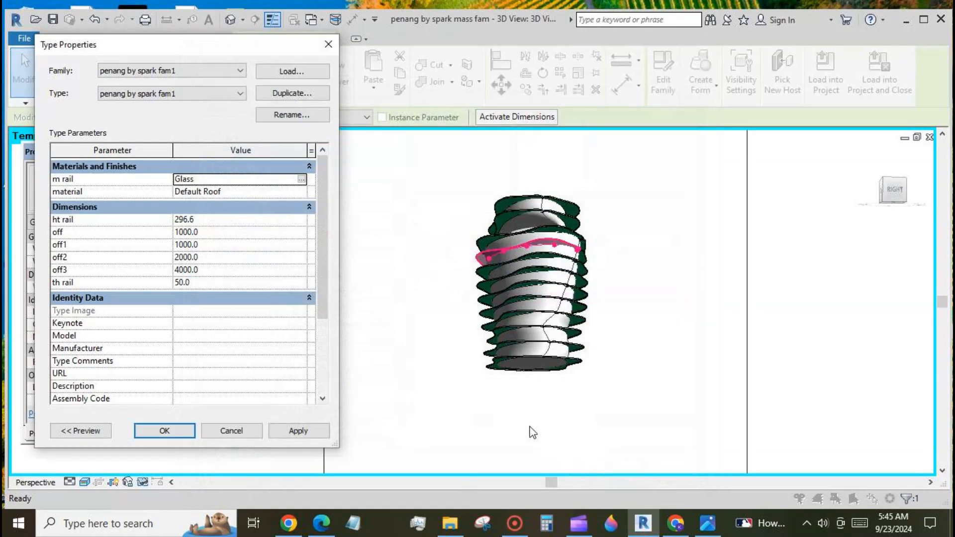
click(312, 432)
Confirm the Glass type change, then set the rail type's ht rail to 1000.
click(172, 430)
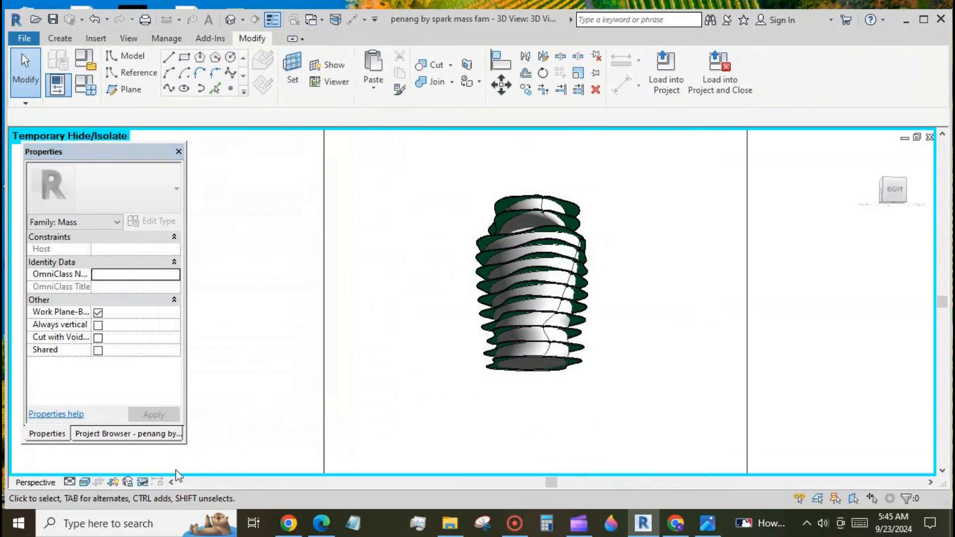
click(84, 482)
scroll(518, 239, up, 5)
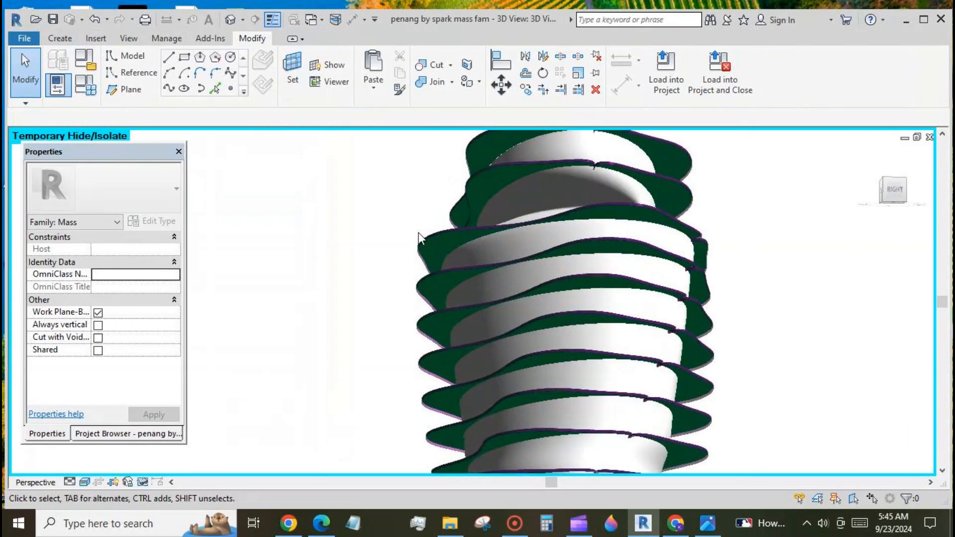
scroll(419, 232, down, 3)
click(422, 240)
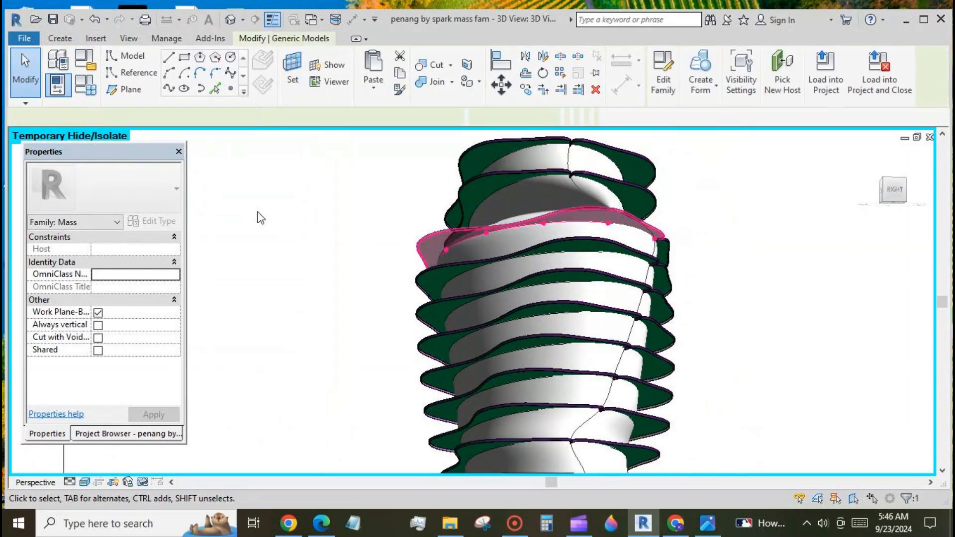
click(151, 221)
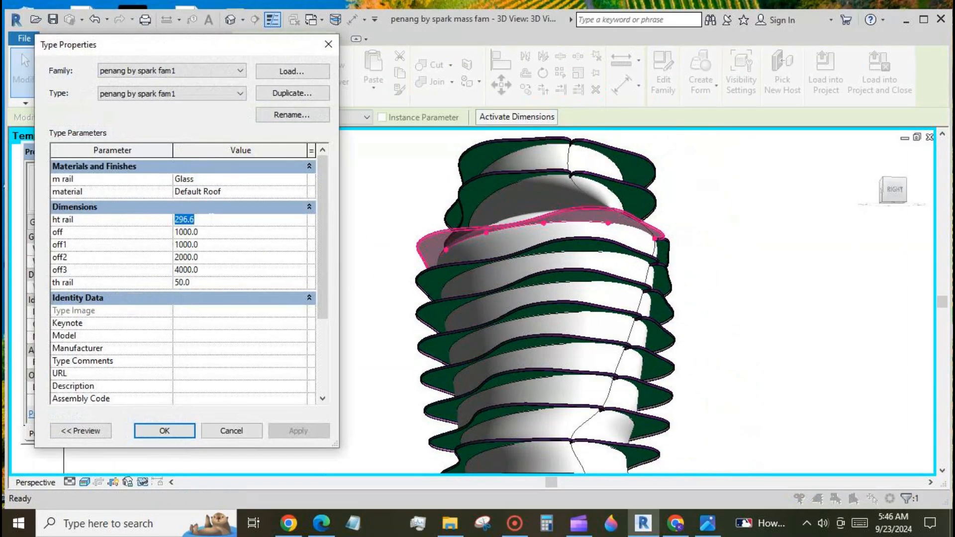
text(1000)
click(290, 430)
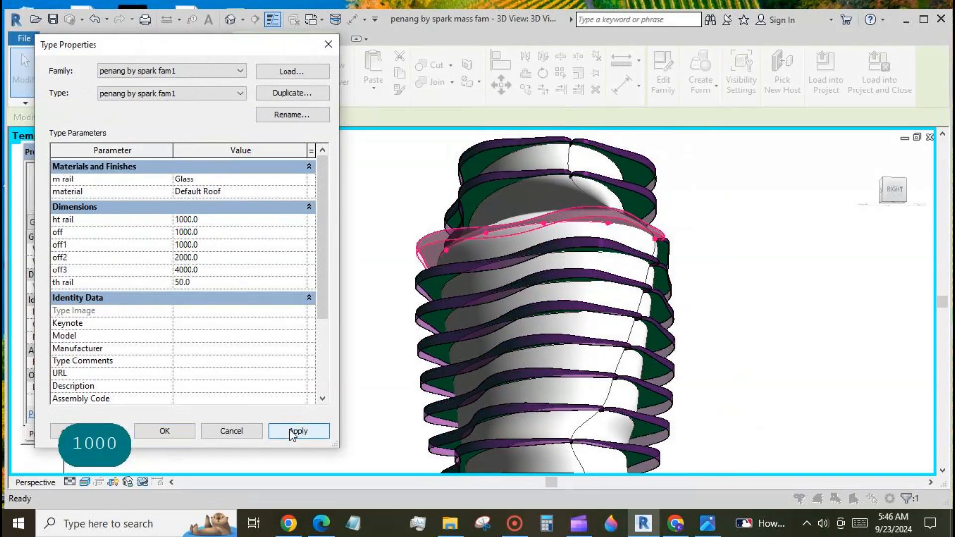
click(182, 431)
Orbit the tower to a front-right view to inspect the taller glass rails.
click(387, 234)
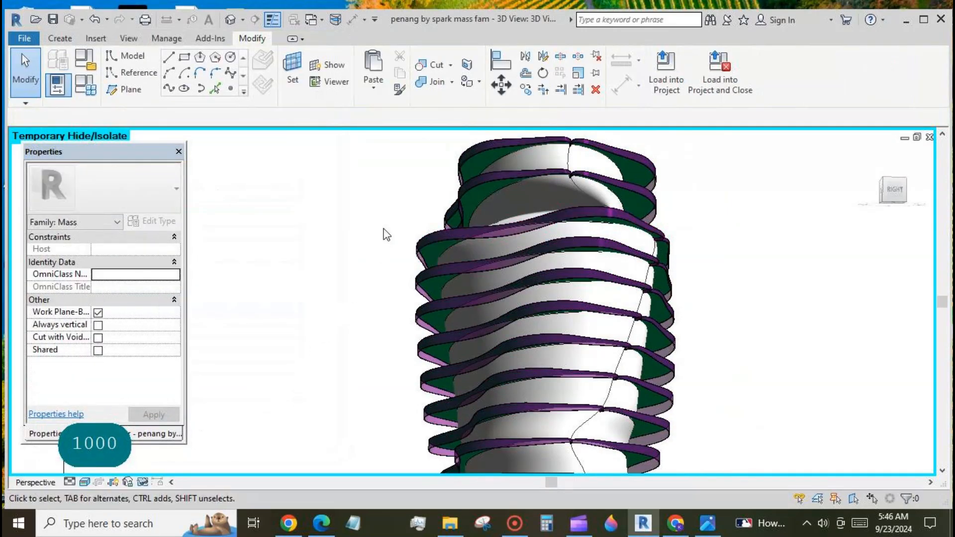
scroll(387, 234, down, 3)
shift+middle_drag(330, 410, 386, 461)
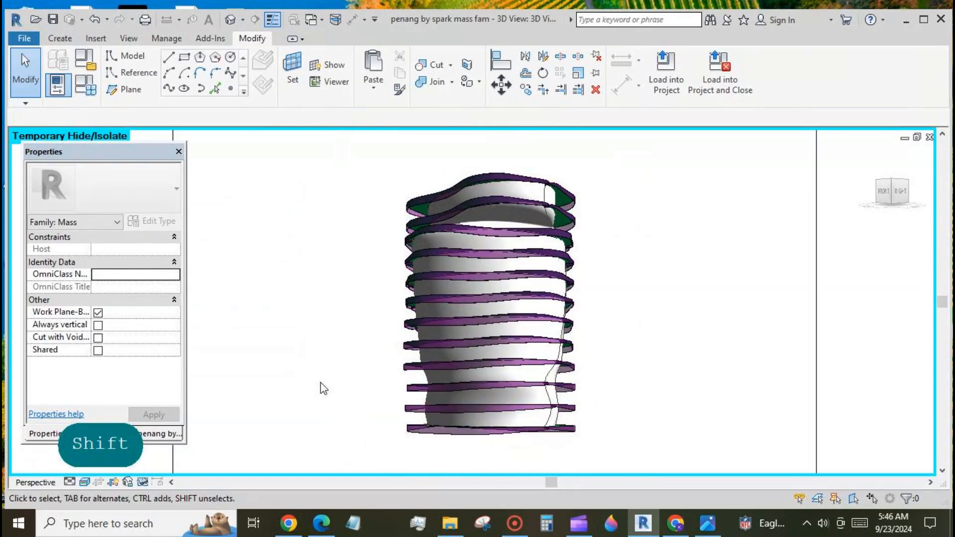
scroll(381, 250, up, 2)
scroll(382, 252, down, 1)
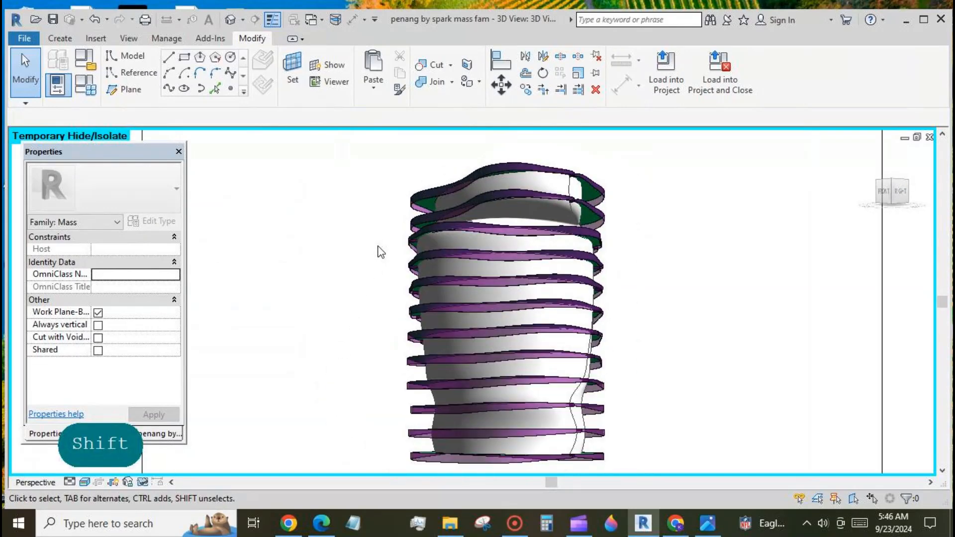
Flip the top floor rail and check its new orientation.
click(603, 222)
click(90, 362)
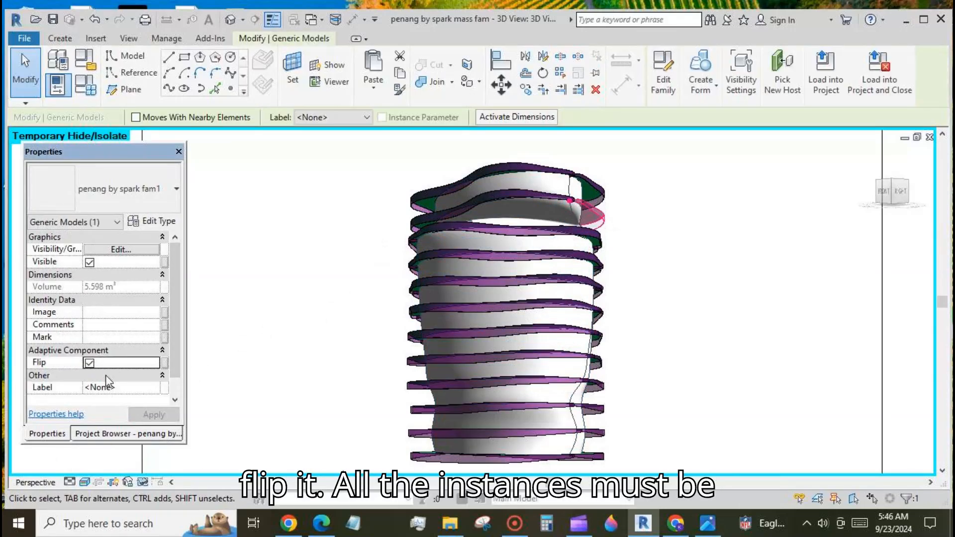
click(273, 349)
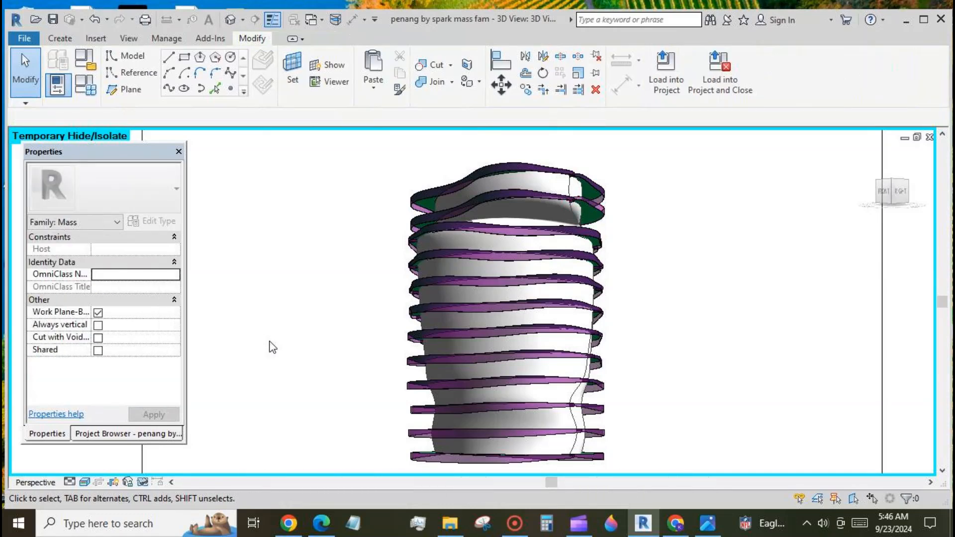
Select all rail instances in the entire project and flip them together.
click(408, 209)
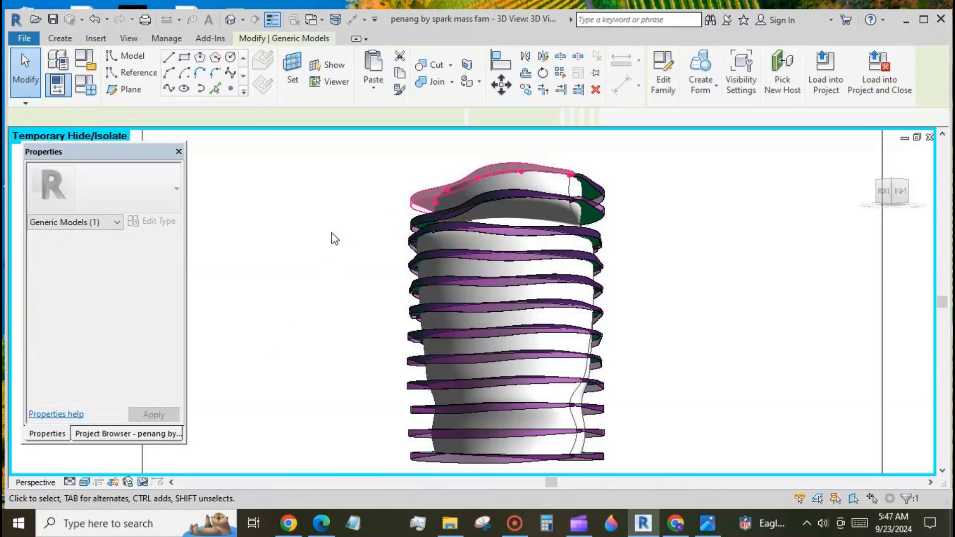
right_click(327, 237)
click(494, 360)
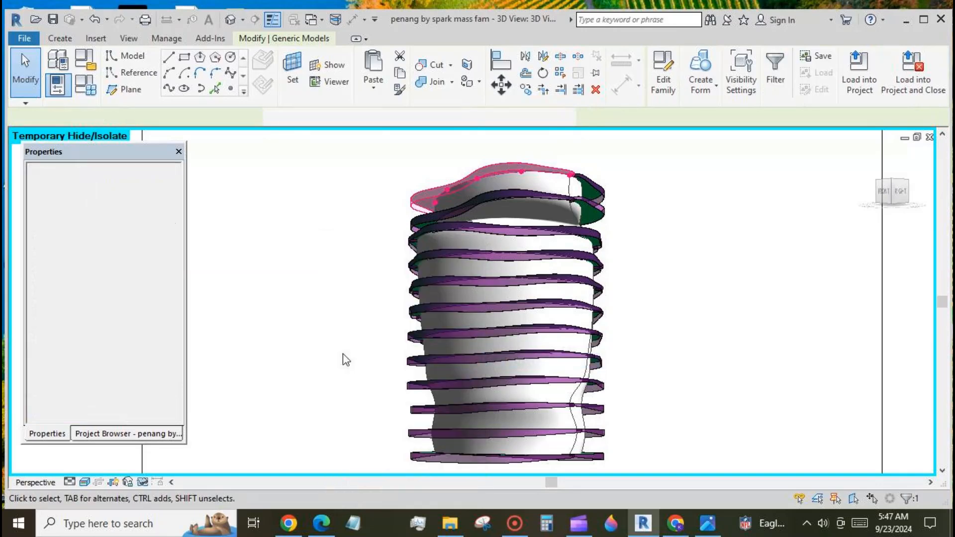
click(90, 364)
click(269, 361)
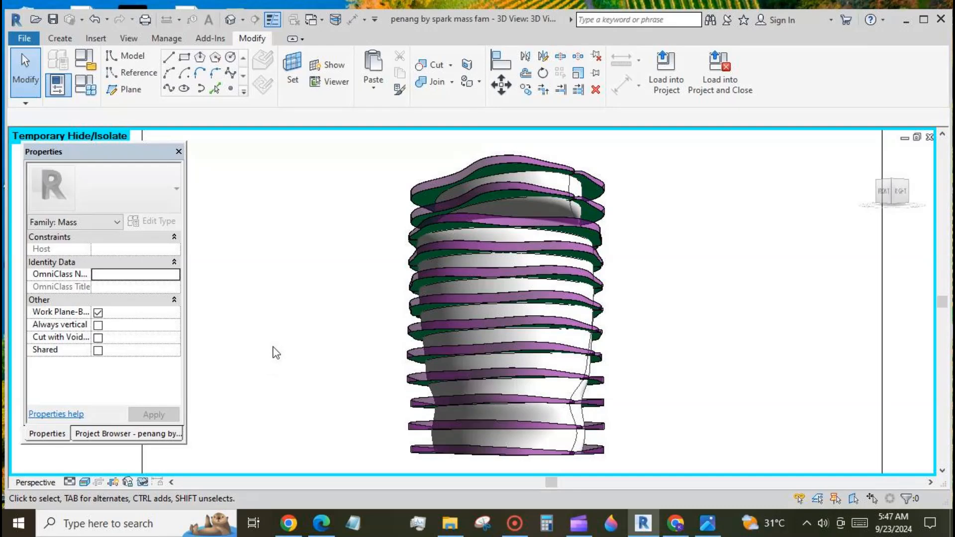
Change the m rail Glass tint from magenta to light yellow, RGB 255 255 198.
click(412, 196)
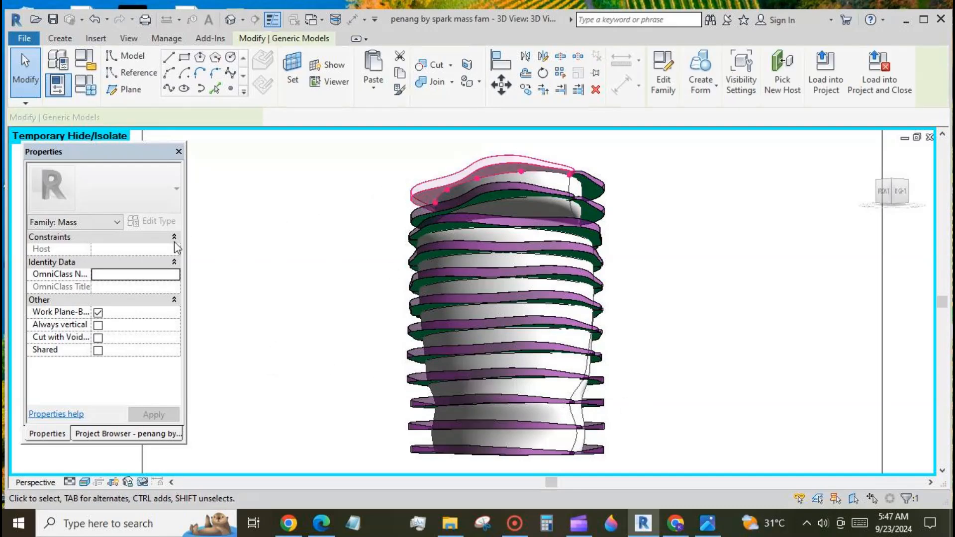
click(152, 221)
click(278, 183)
click(307, 183)
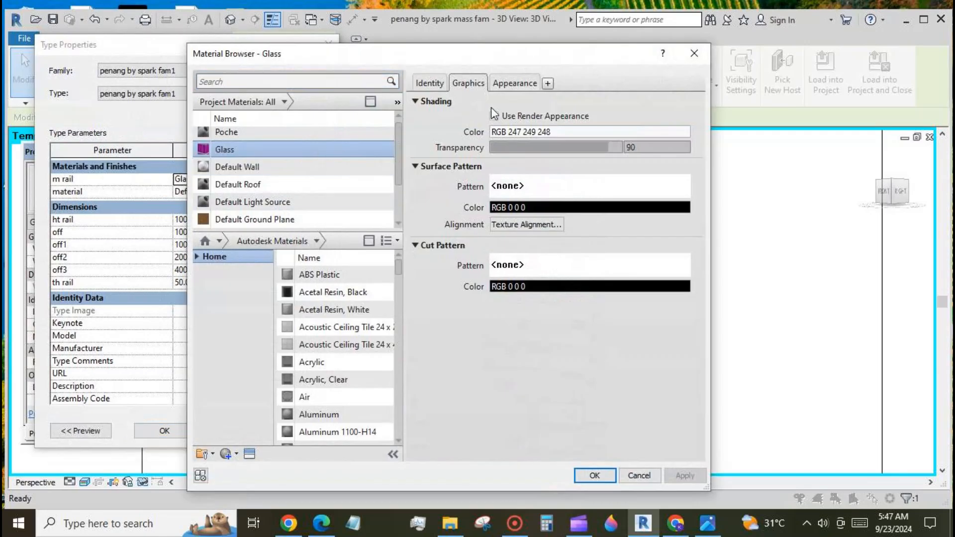
click(515, 83)
click(622, 299)
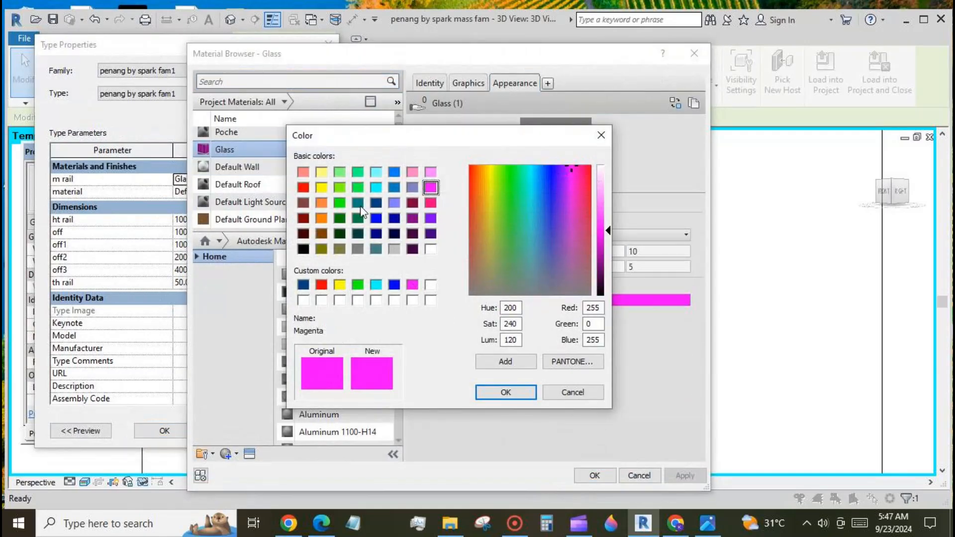
click(321, 171)
click(605, 181)
click(506, 392)
click(686, 477)
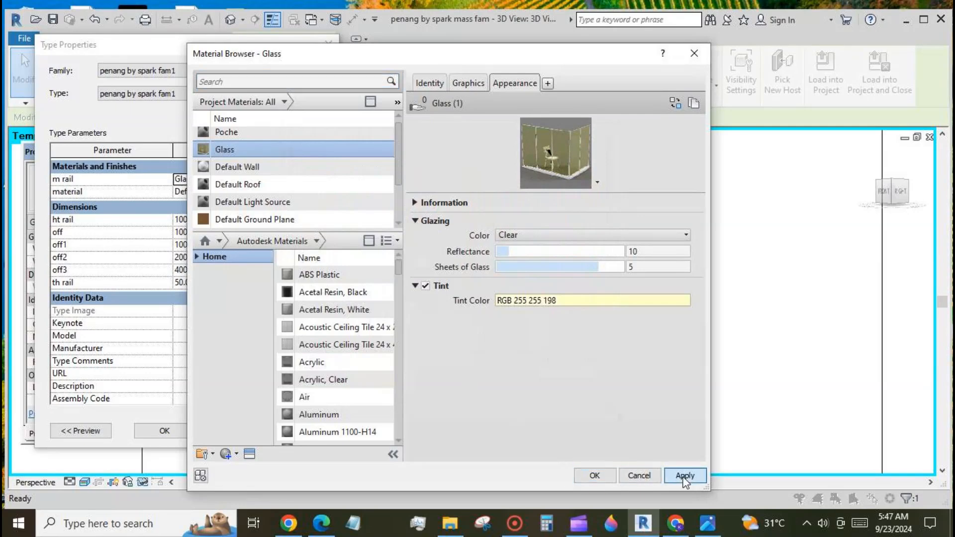
click(592, 476)
click(230, 431)
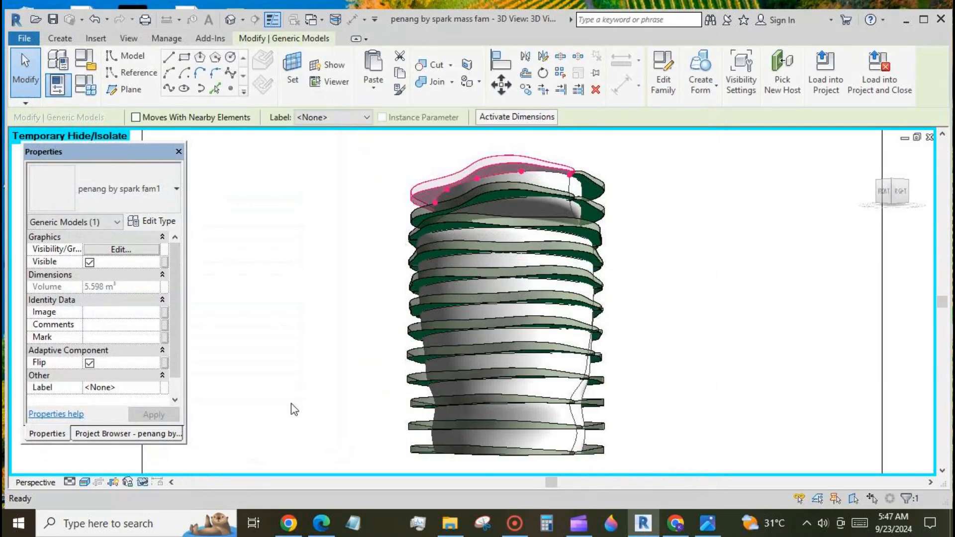
scroll(800, 341, down, 2)
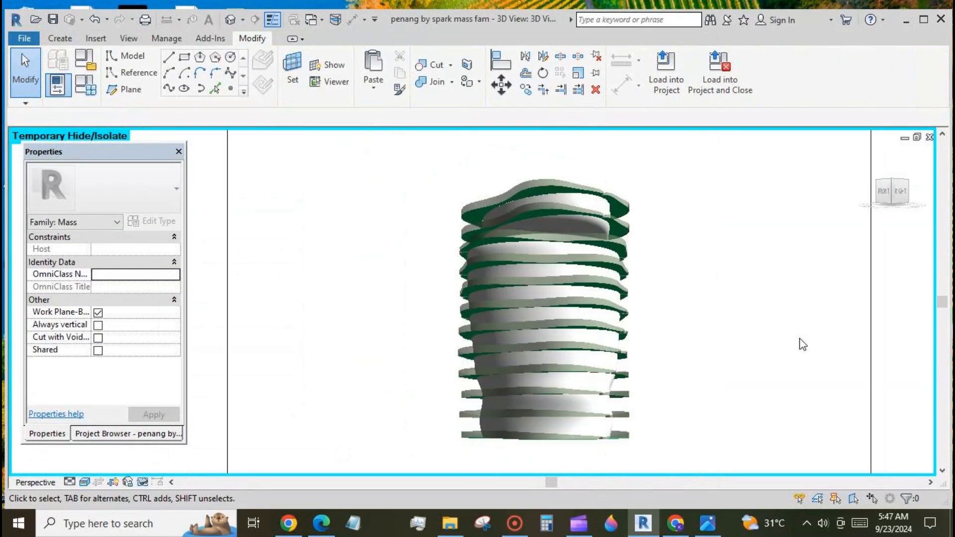
click(707, 523)
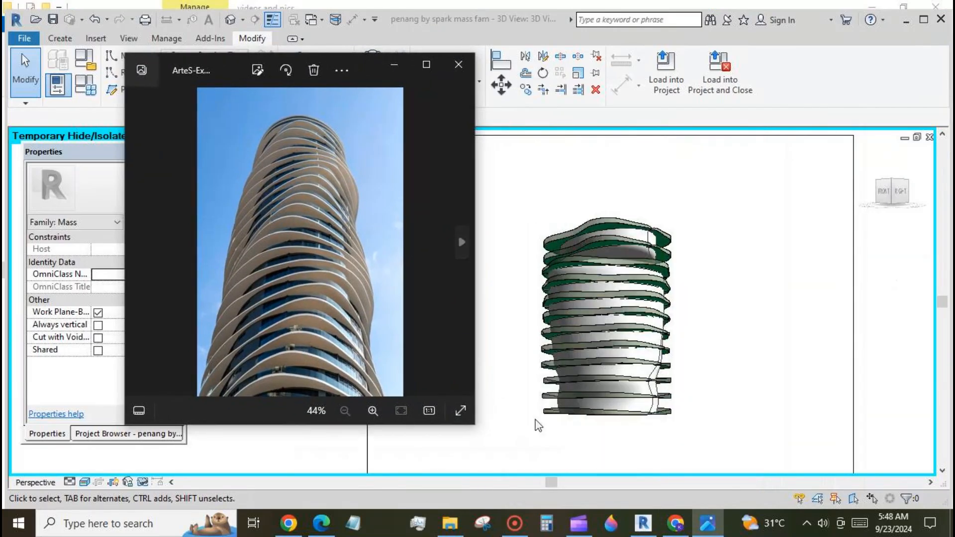
click(696, 418)
shift+middle_drag(704, 421, 713, 384)
click(707, 523)
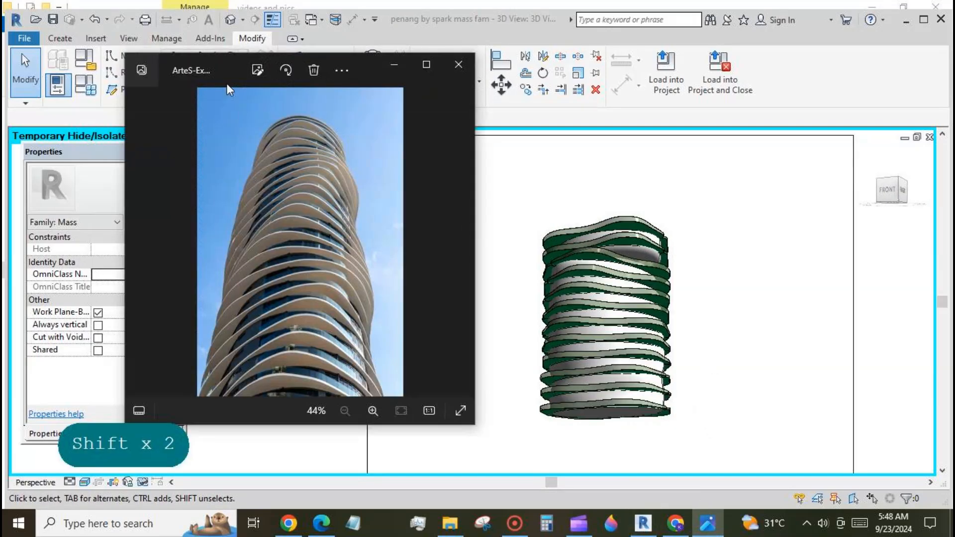
drag(226, 85, 269, 124)
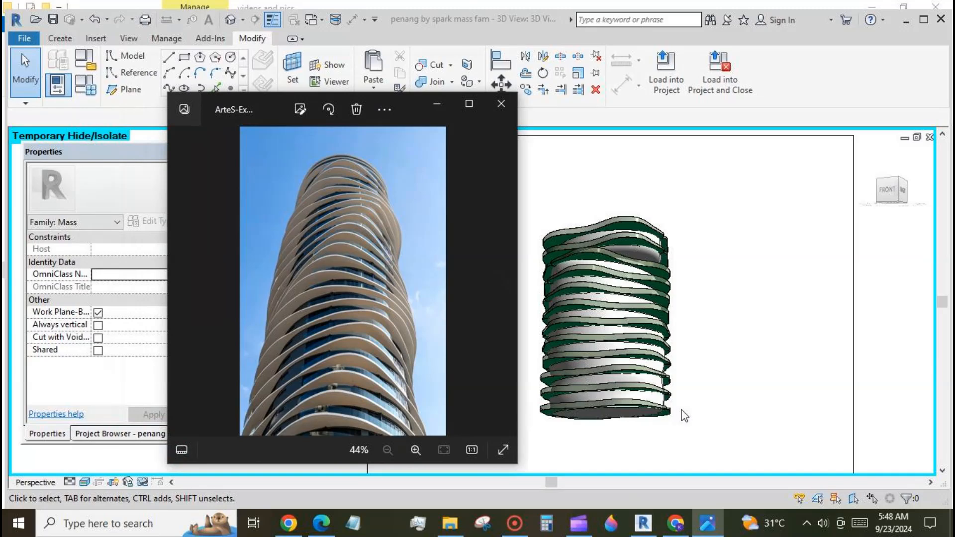
click(603, 332)
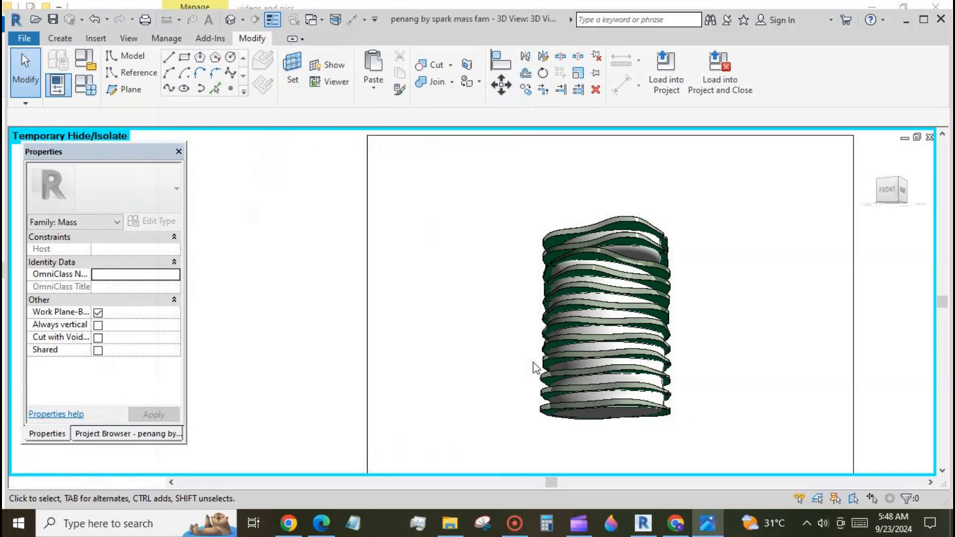
click(550, 338)
Turn off the tint on the rail's Glass material so the glass is untinted.
click(150, 229)
click(302, 185)
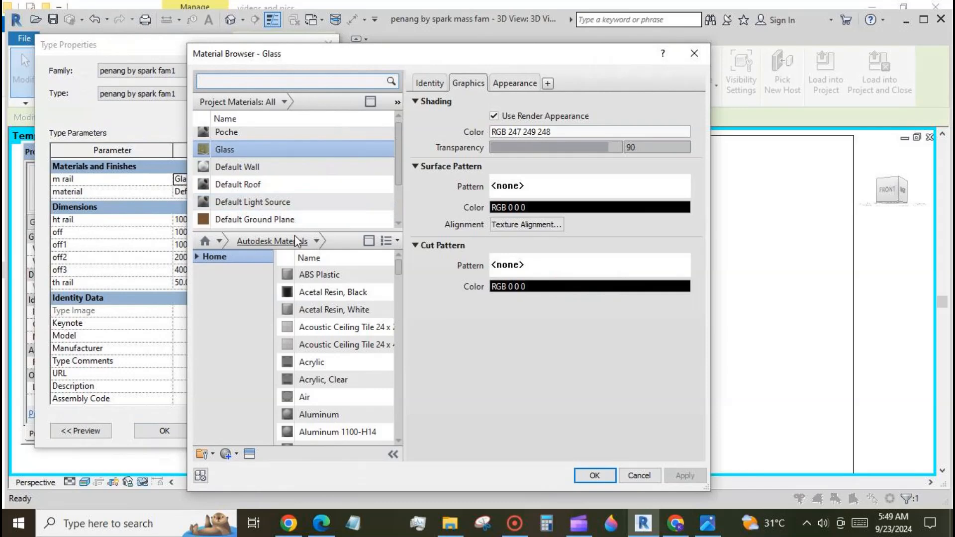
click(515, 83)
click(425, 285)
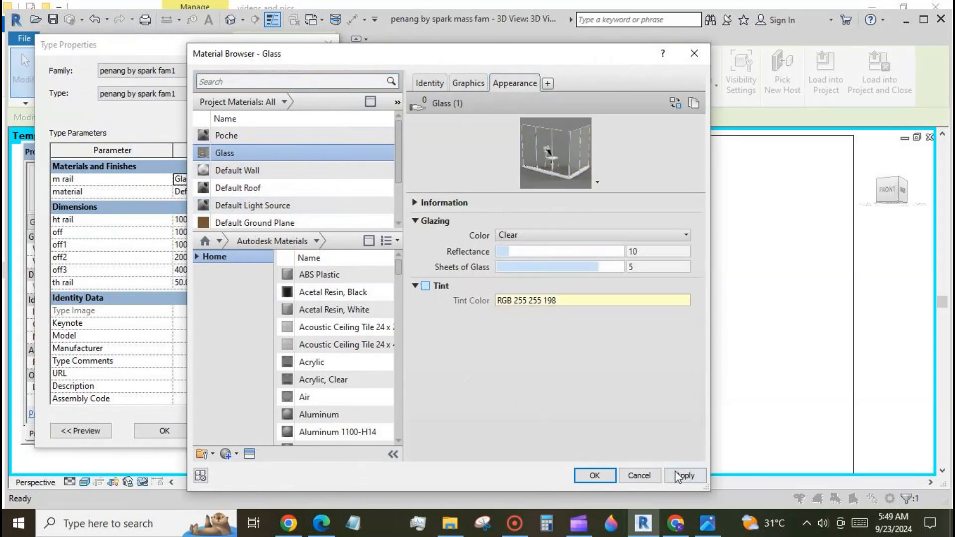
click(686, 475)
click(595, 475)
click(164, 430)
click(290, 422)
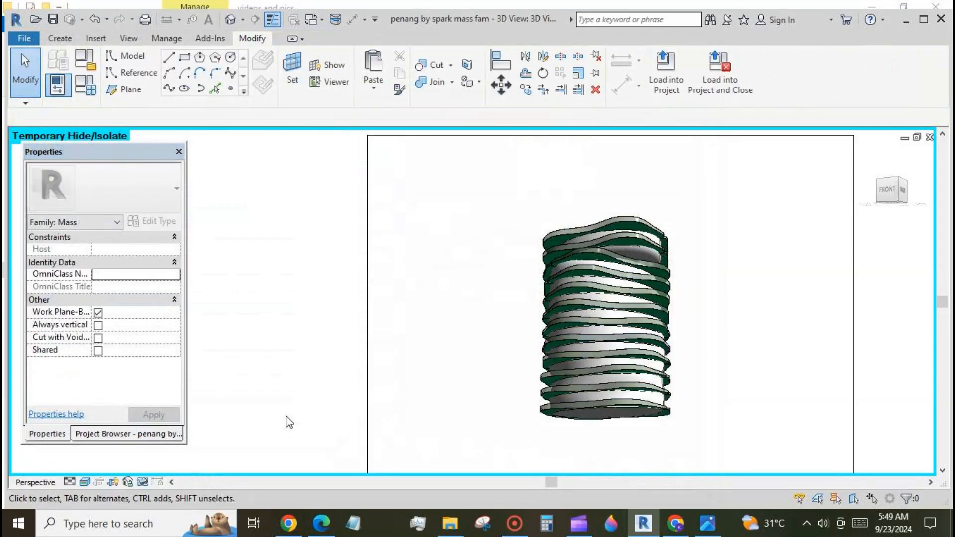
Reduce the rail Glass material to 2 sheets of glass.
click(548, 252)
click(158, 221)
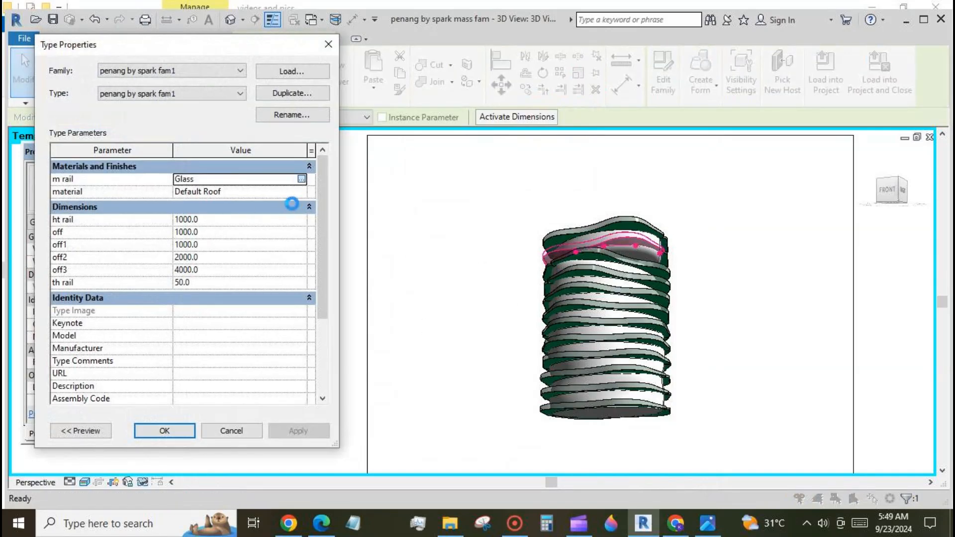
click(513, 84)
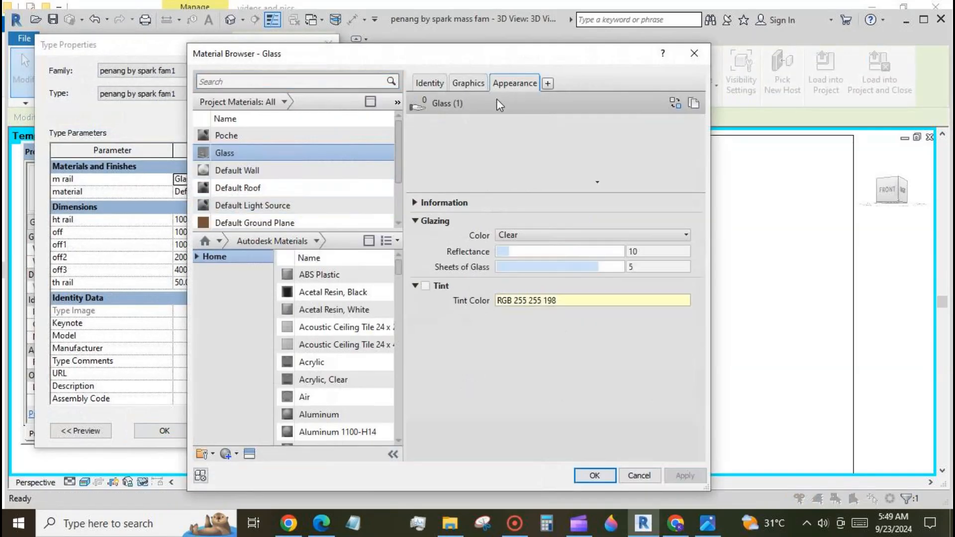
drag(560, 269, 515, 269)
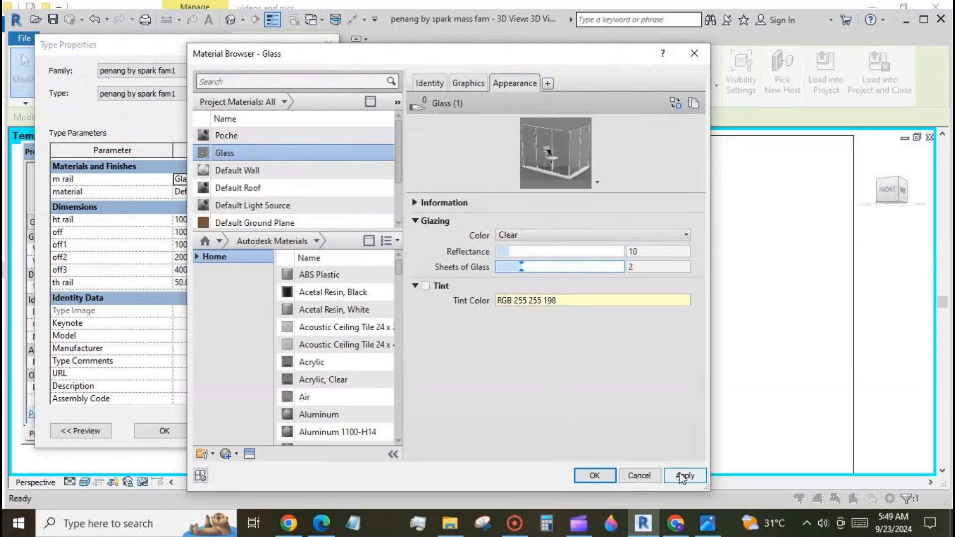
click(593, 474)
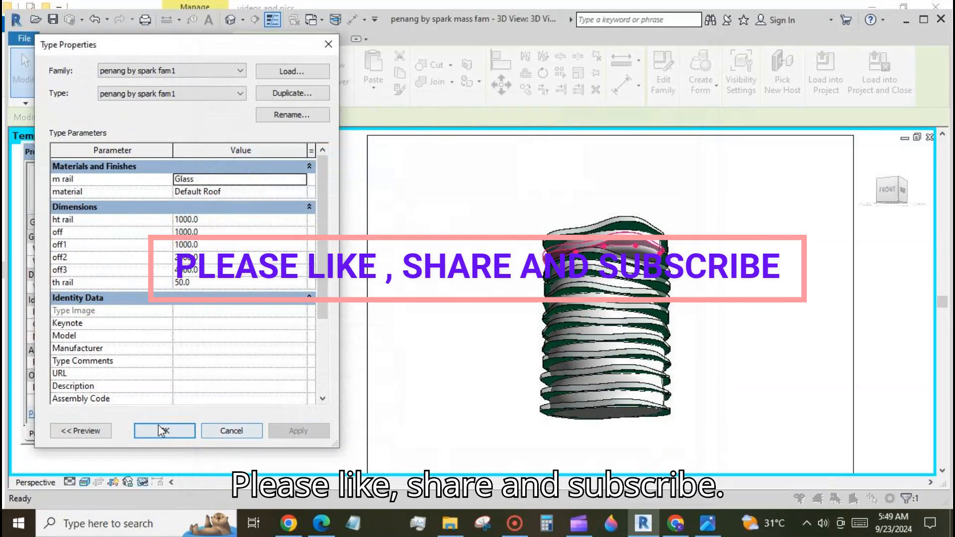
click(163, 431)
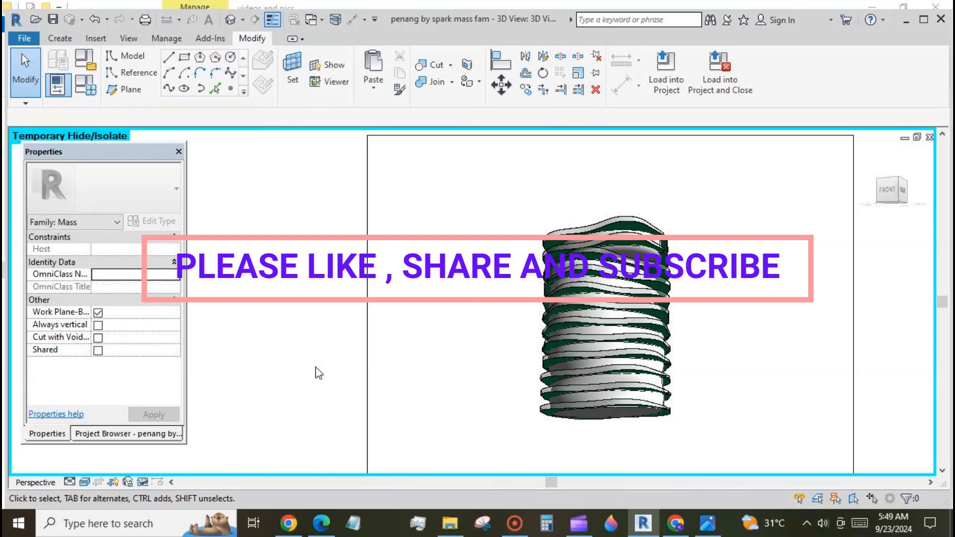
Show the ArteS tower reference photo in Photos and zoom in on its curved balconies.
click(717, 531)
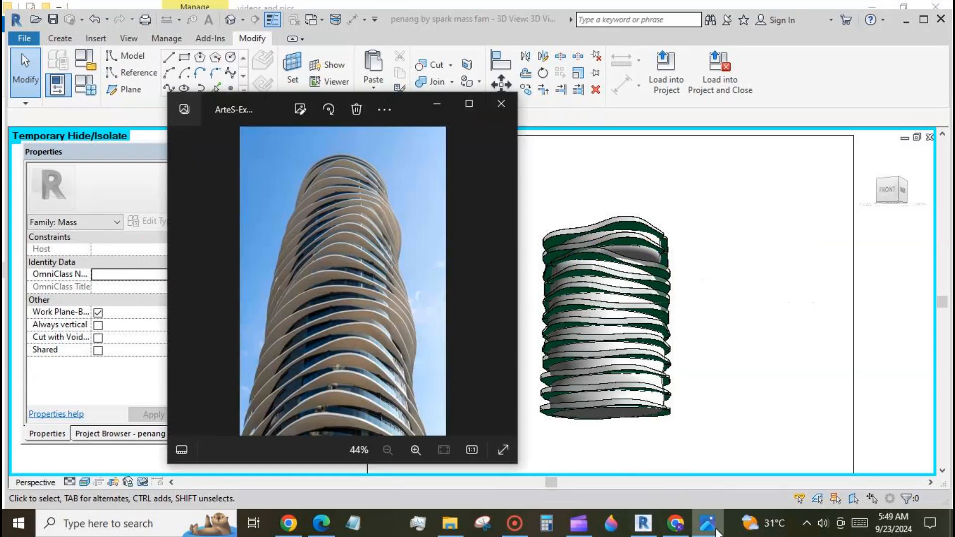
scroll(354, 279, up, 4)
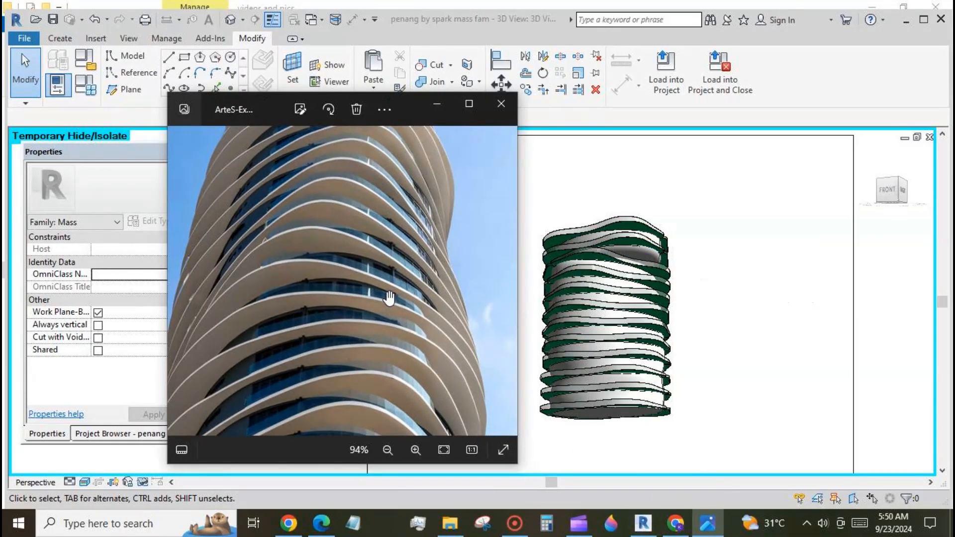
scroll(389, 299, down, 4)
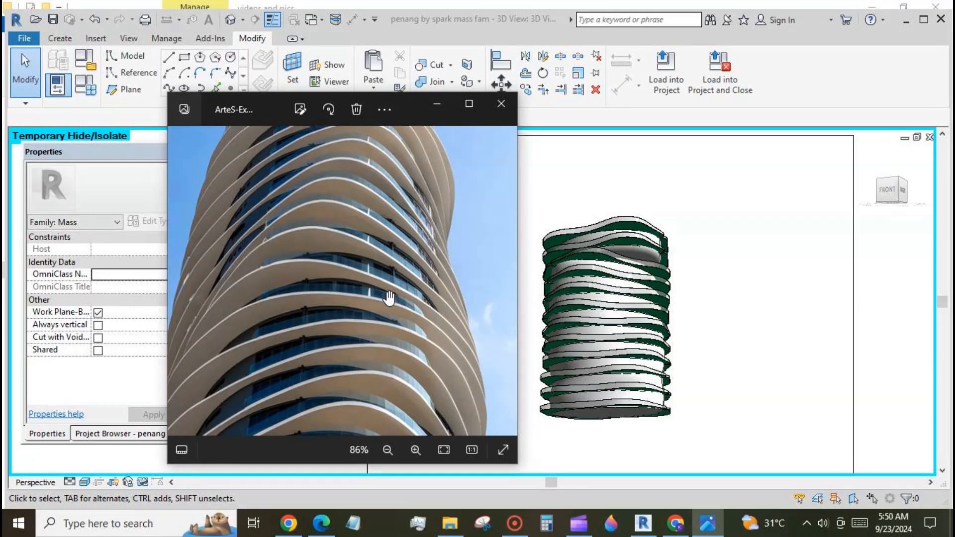